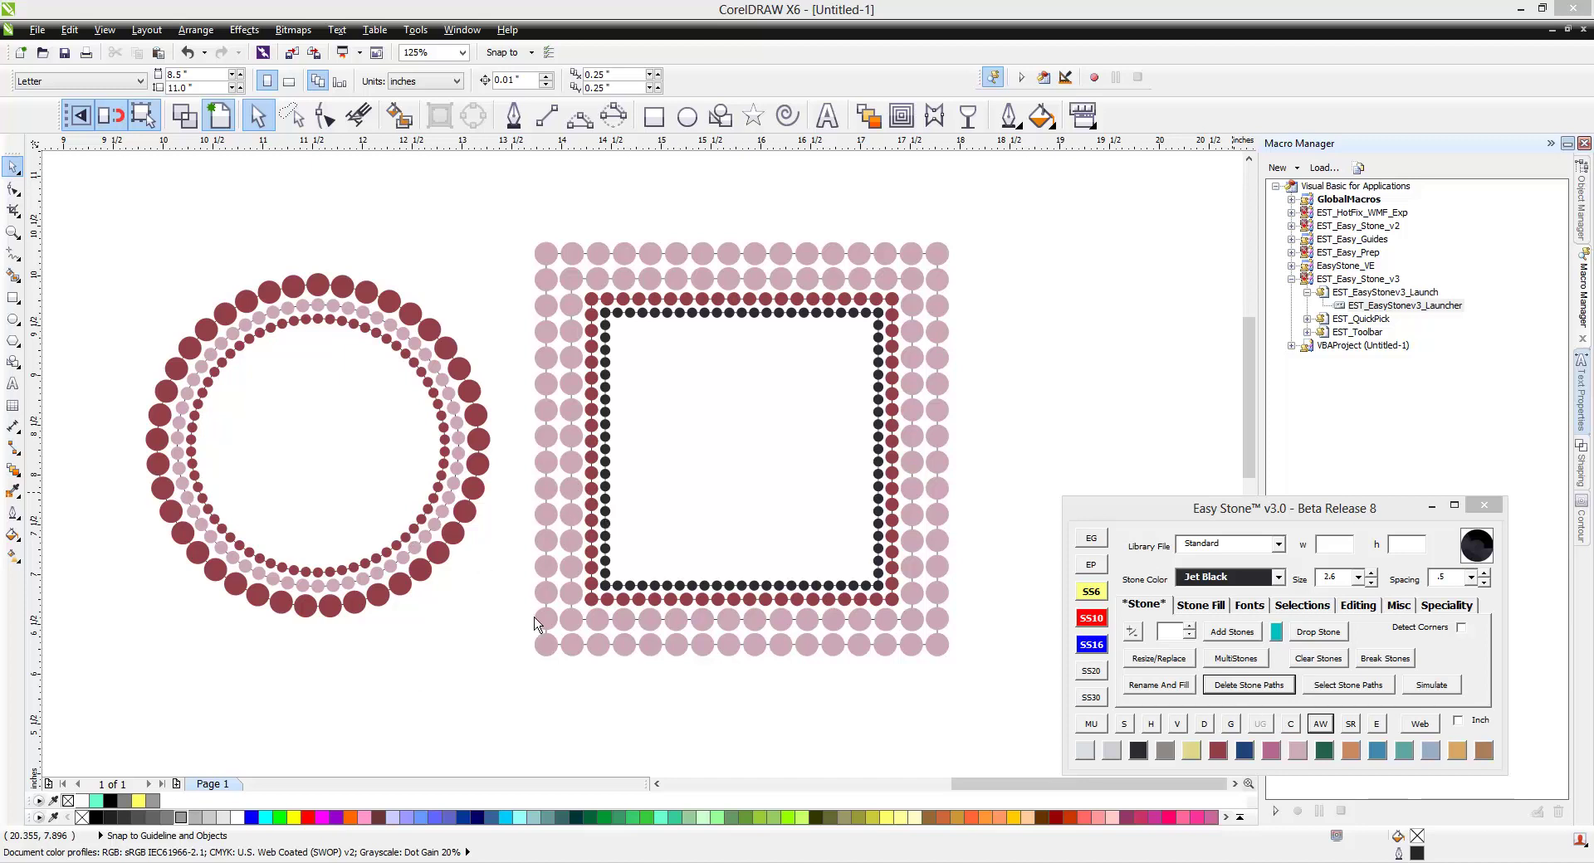
# Step: Draw a circle about 2.93 inches in diameter in the empty space beside the square stone frame
pyautogui.click(481, 643)
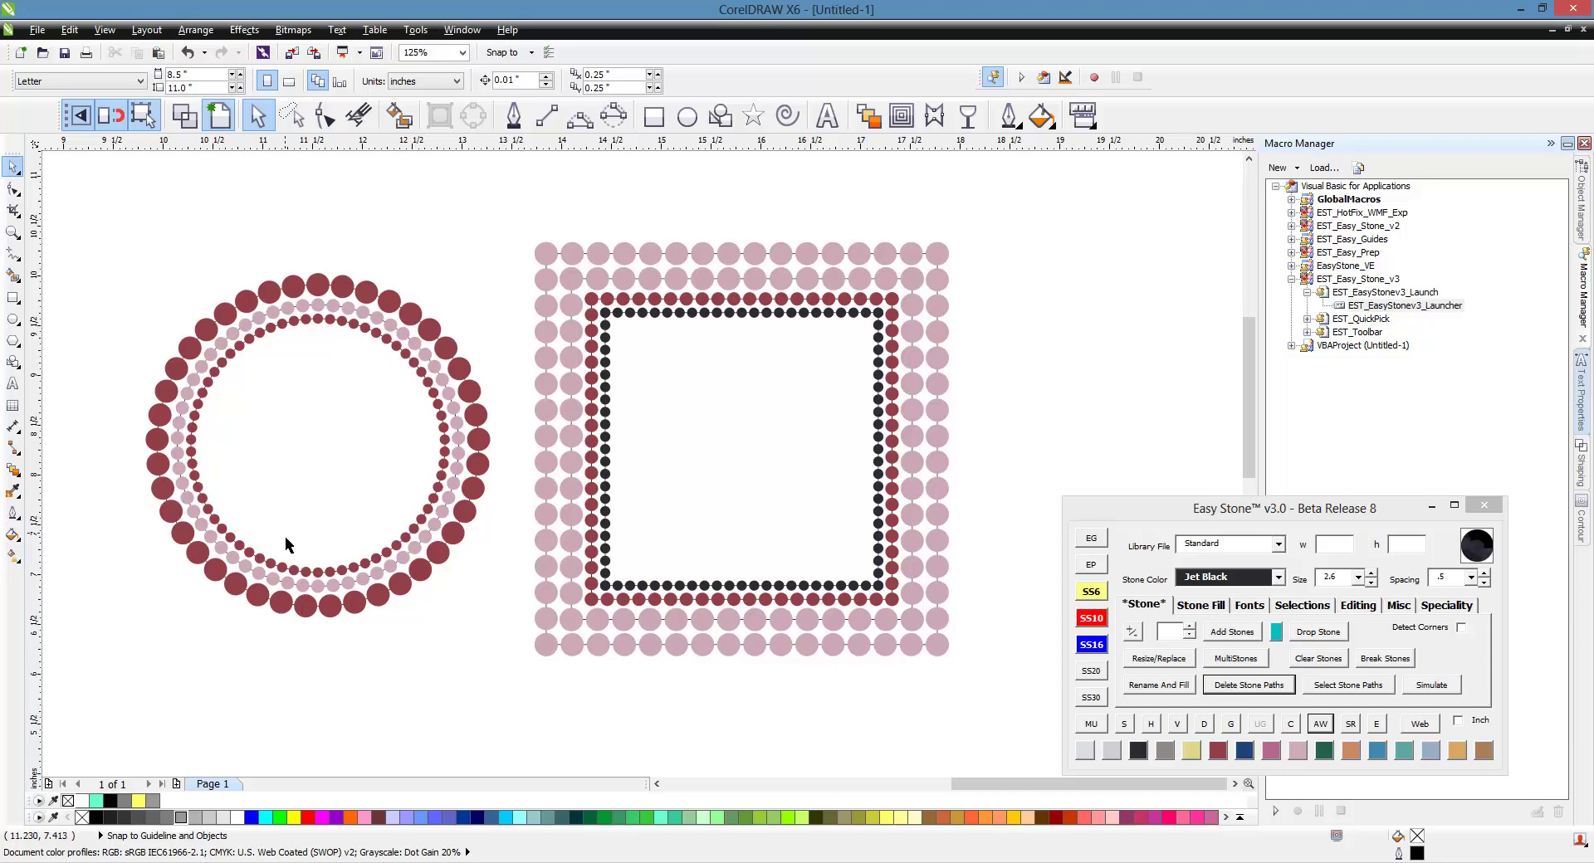
pyautogui.scroll(-2, 285, 538)
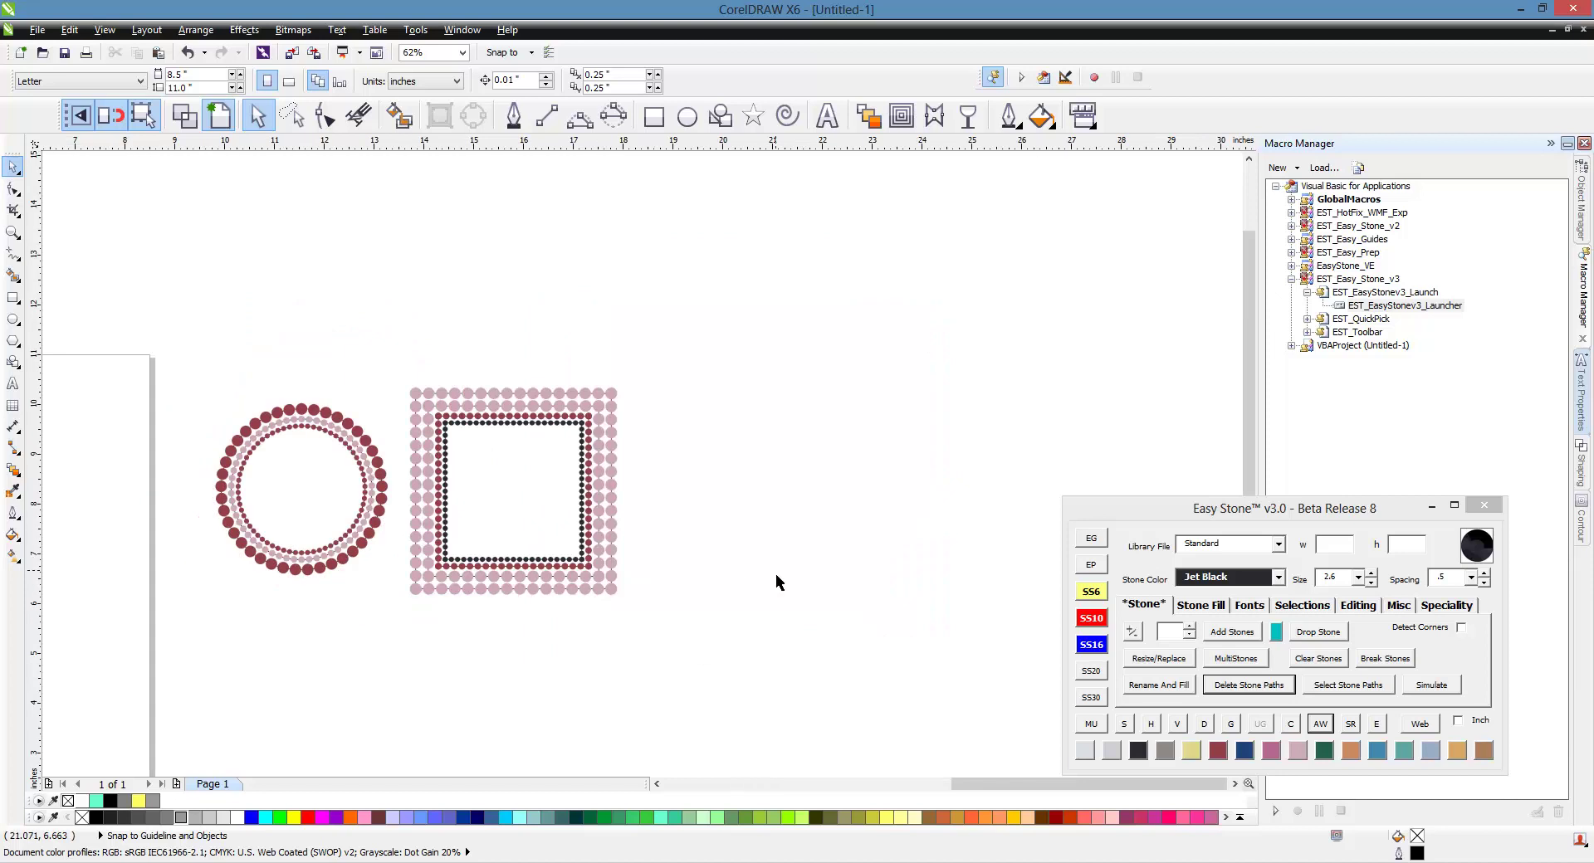
pyautogui.scroll(2, 733, 559)
pyautogui.press('F7')
pyautogui.moveTo(610, 275); pyautogui.dragTo(896, 571)
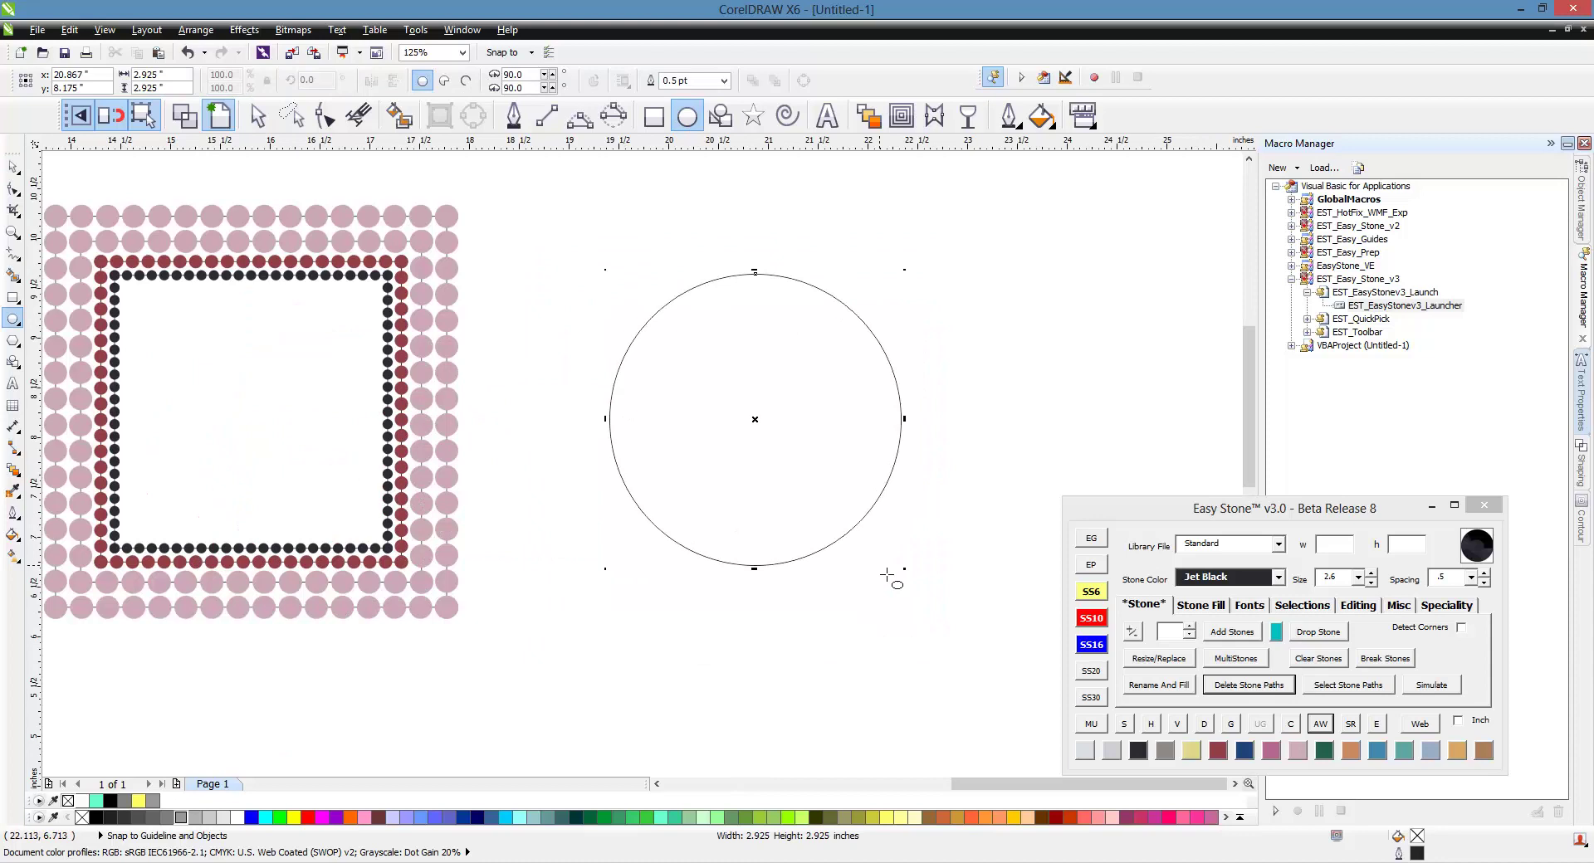
# Step: Create two outer island-fill rings around the circle using the SS10 stone size and a 3.9 mm offset
pyautogui.click(1096, 633)
pyautogui.click(1094, 640)
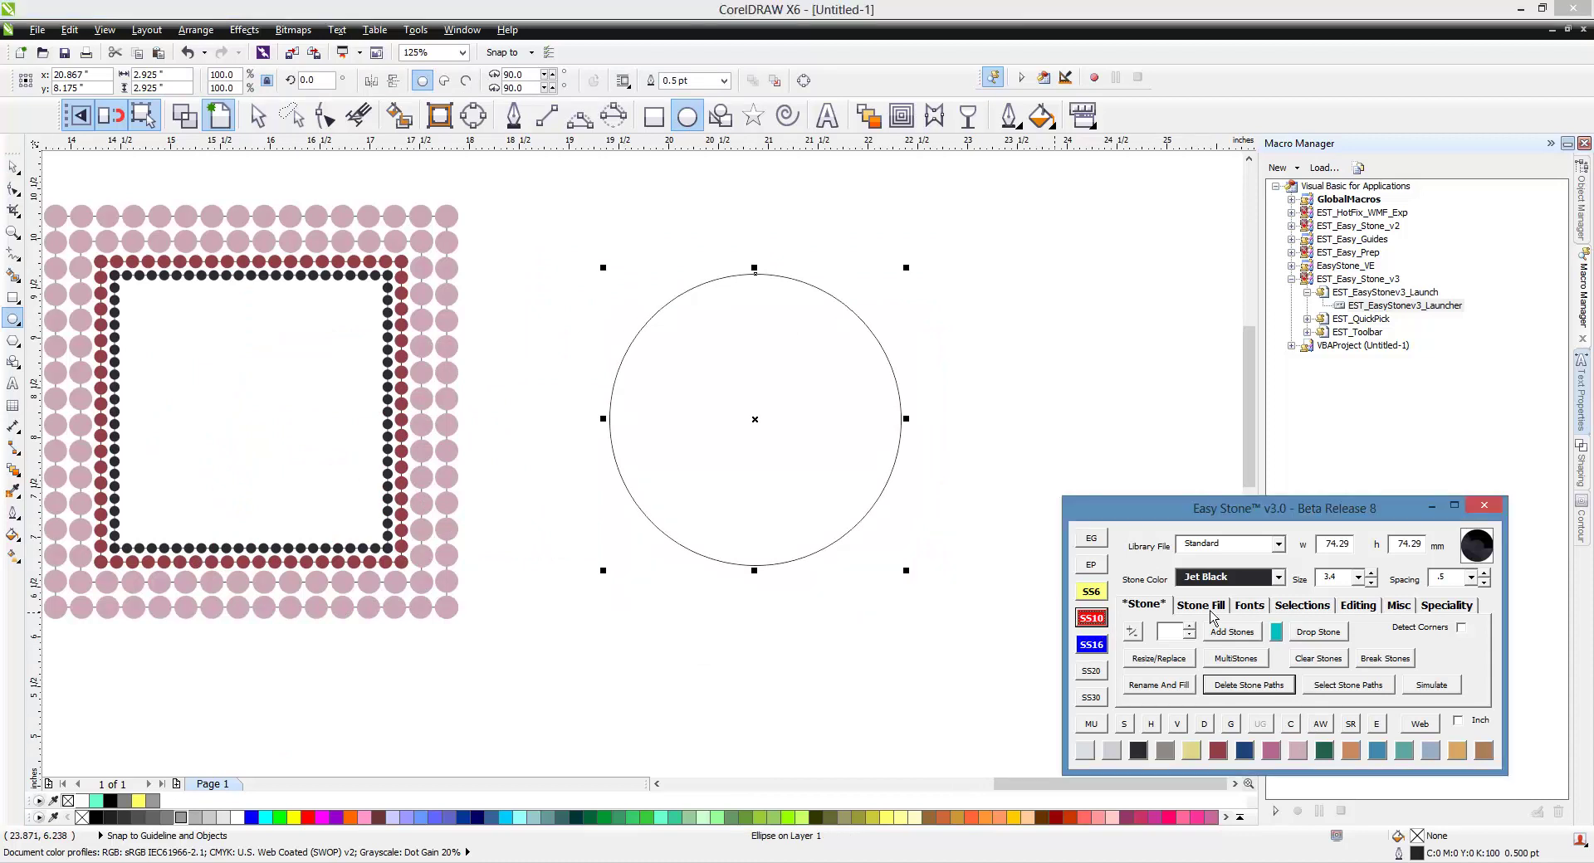
pyautogui.click(1210, 611)
pyautogui.click(1283, 628)
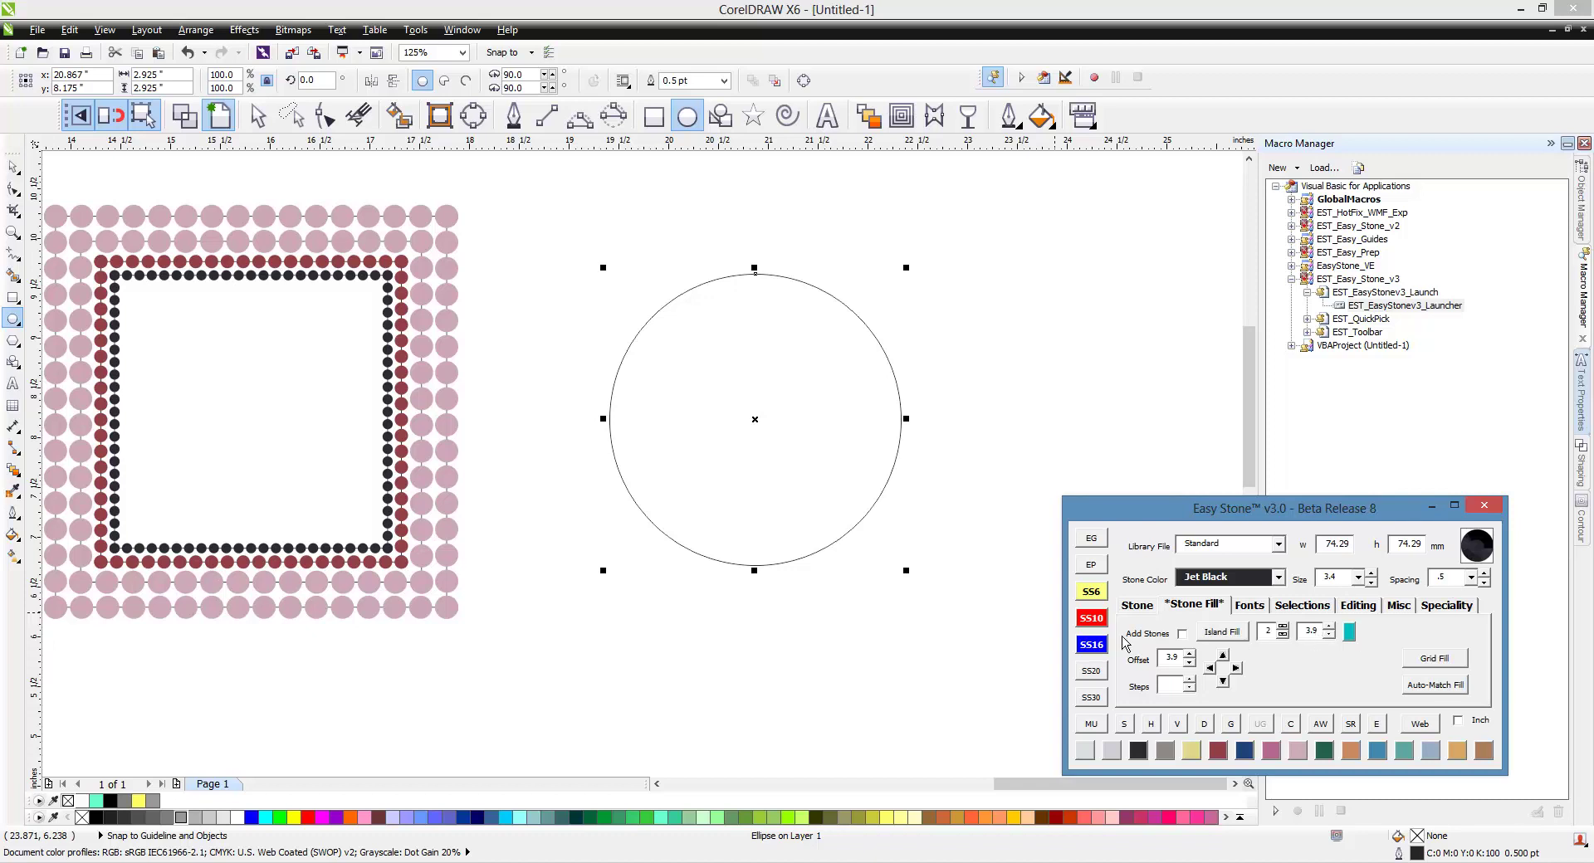
pyautogui.click(1100, 596)
pyautogui.click(1094, 646)
pyautogui.click(1097, 623)
pyautogui.click(1225, 634)
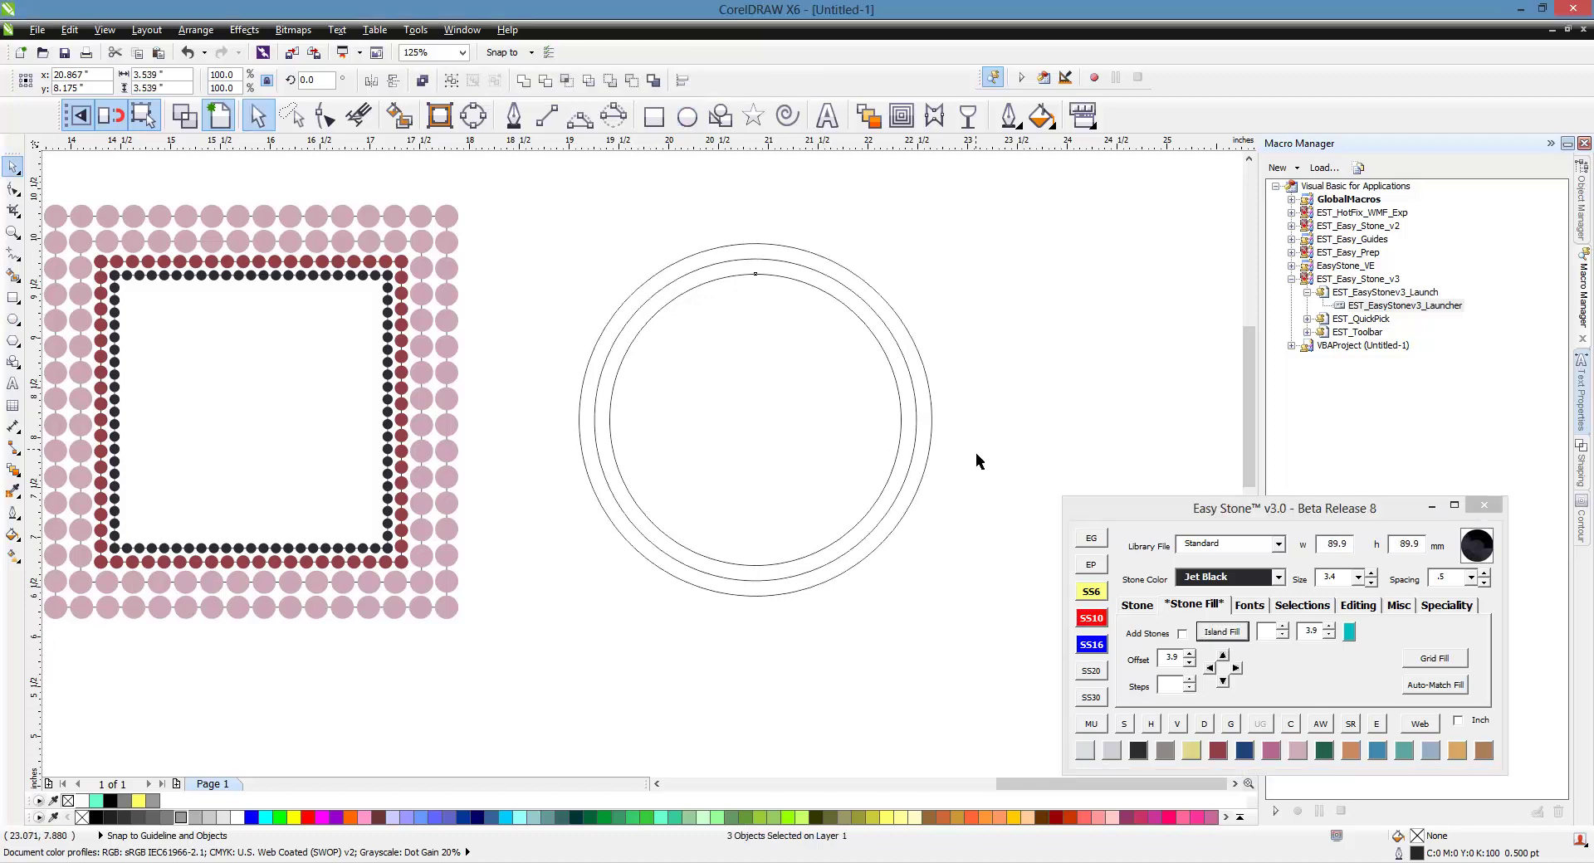
# Step: Add Jet Black SS10 stones along all three concentric circles
pyautogui.moveTo(1023, 241); pyautogui.dragTo(519, 585)
pyautogui.click(1137, 605)
pyautogui.click(1231, 632)
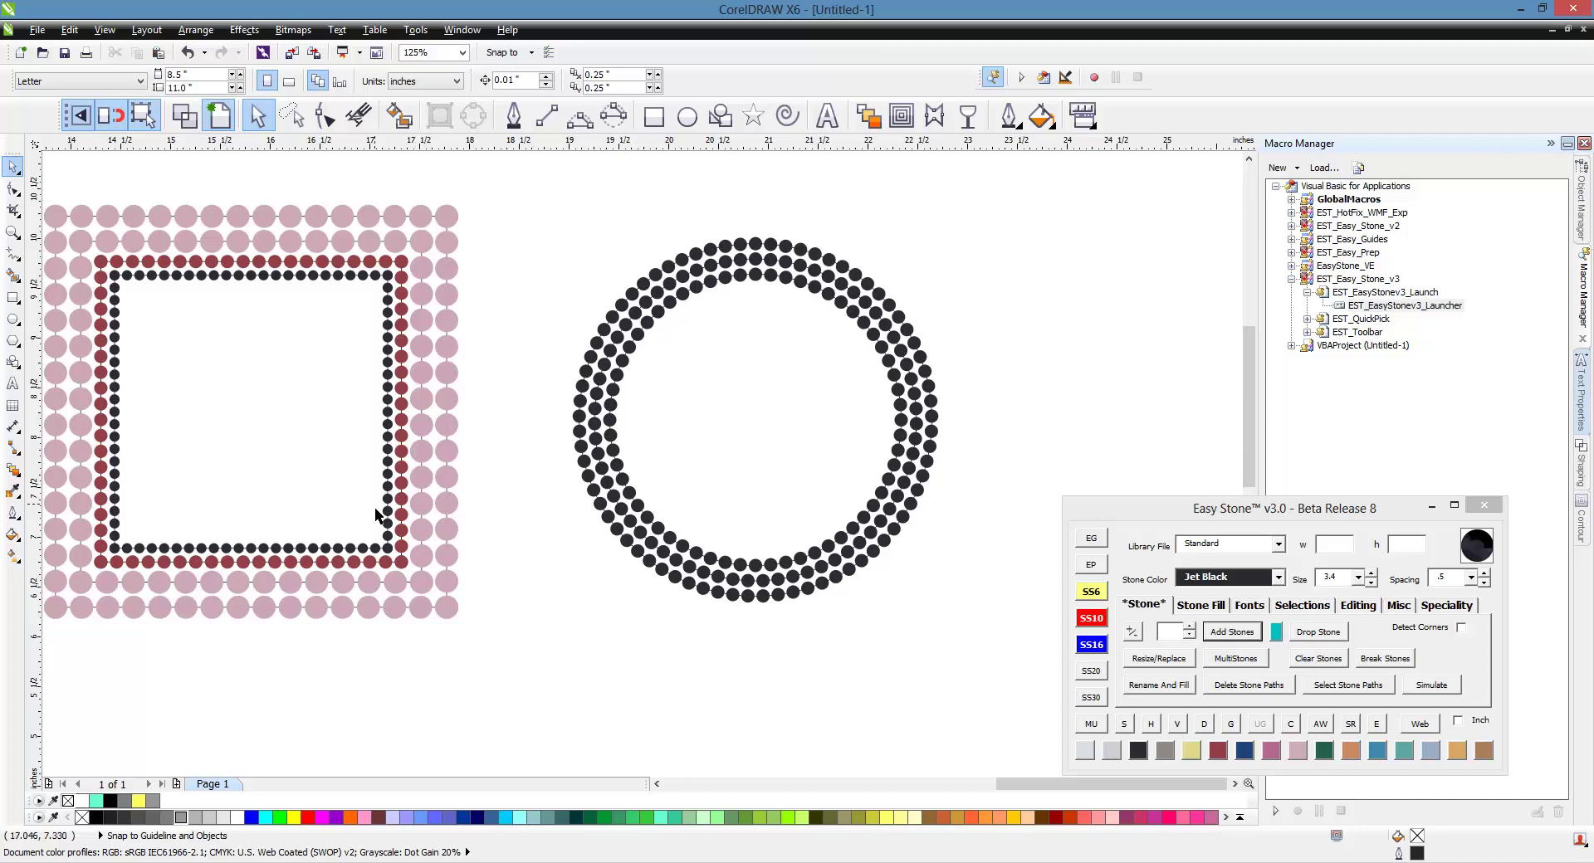
# Step: Clear the stones from the concentric circles and remove the two inner circles, keeping only the outermost path
pyautogui.moveTo(539, 199); pyautogui.dragTo(1029, 586)
pyautogui.click(1318, 658)
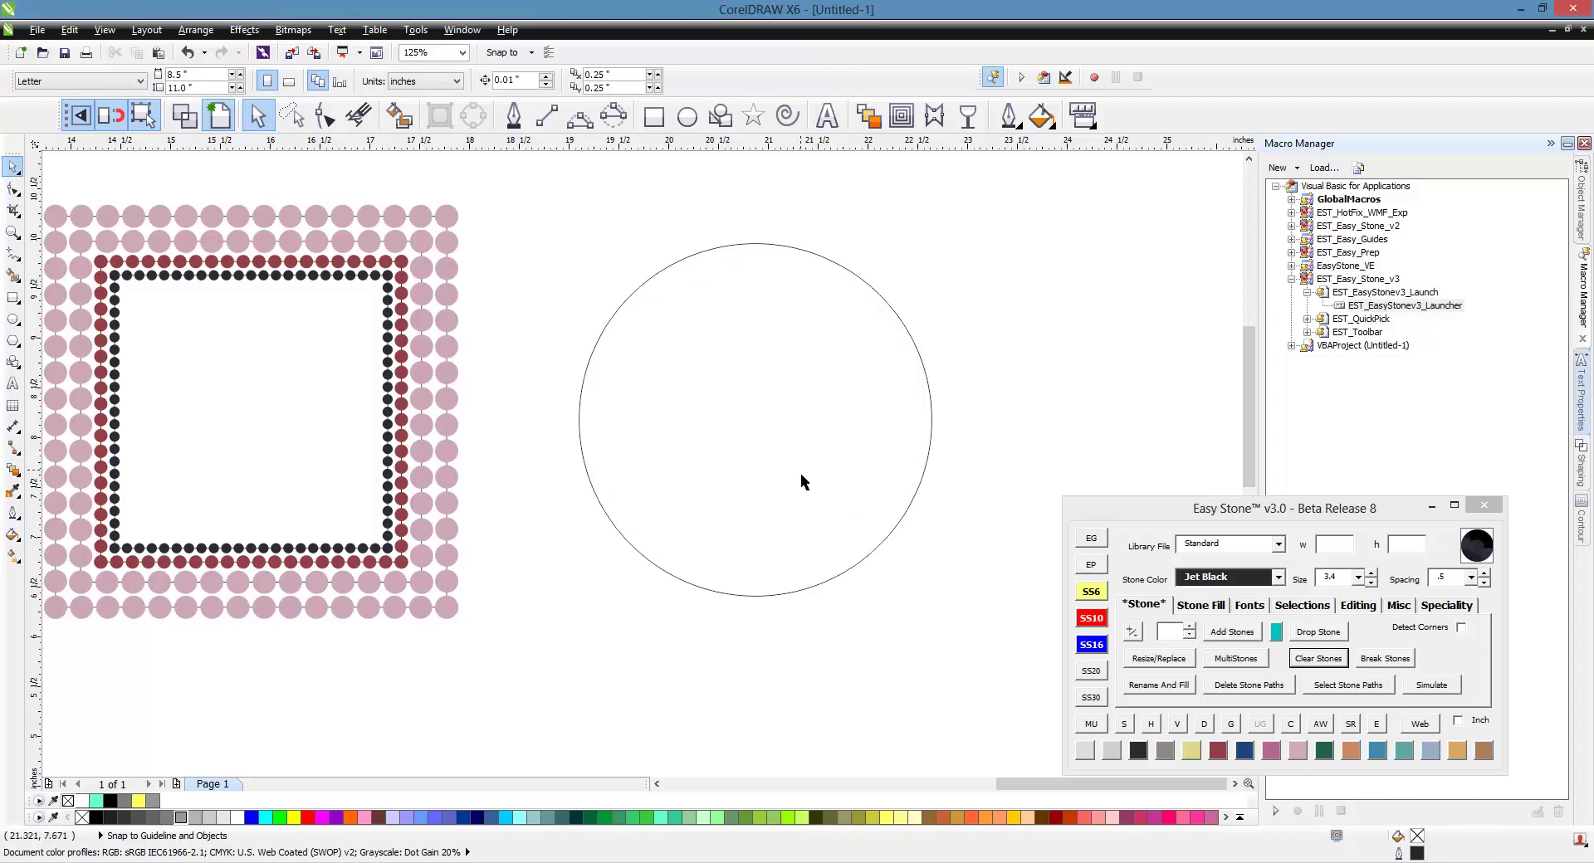
# Step: Create an outer island-fill offset around the remaining circle using the ss10 - ss20 preset
pyautogui.click(912, 484)
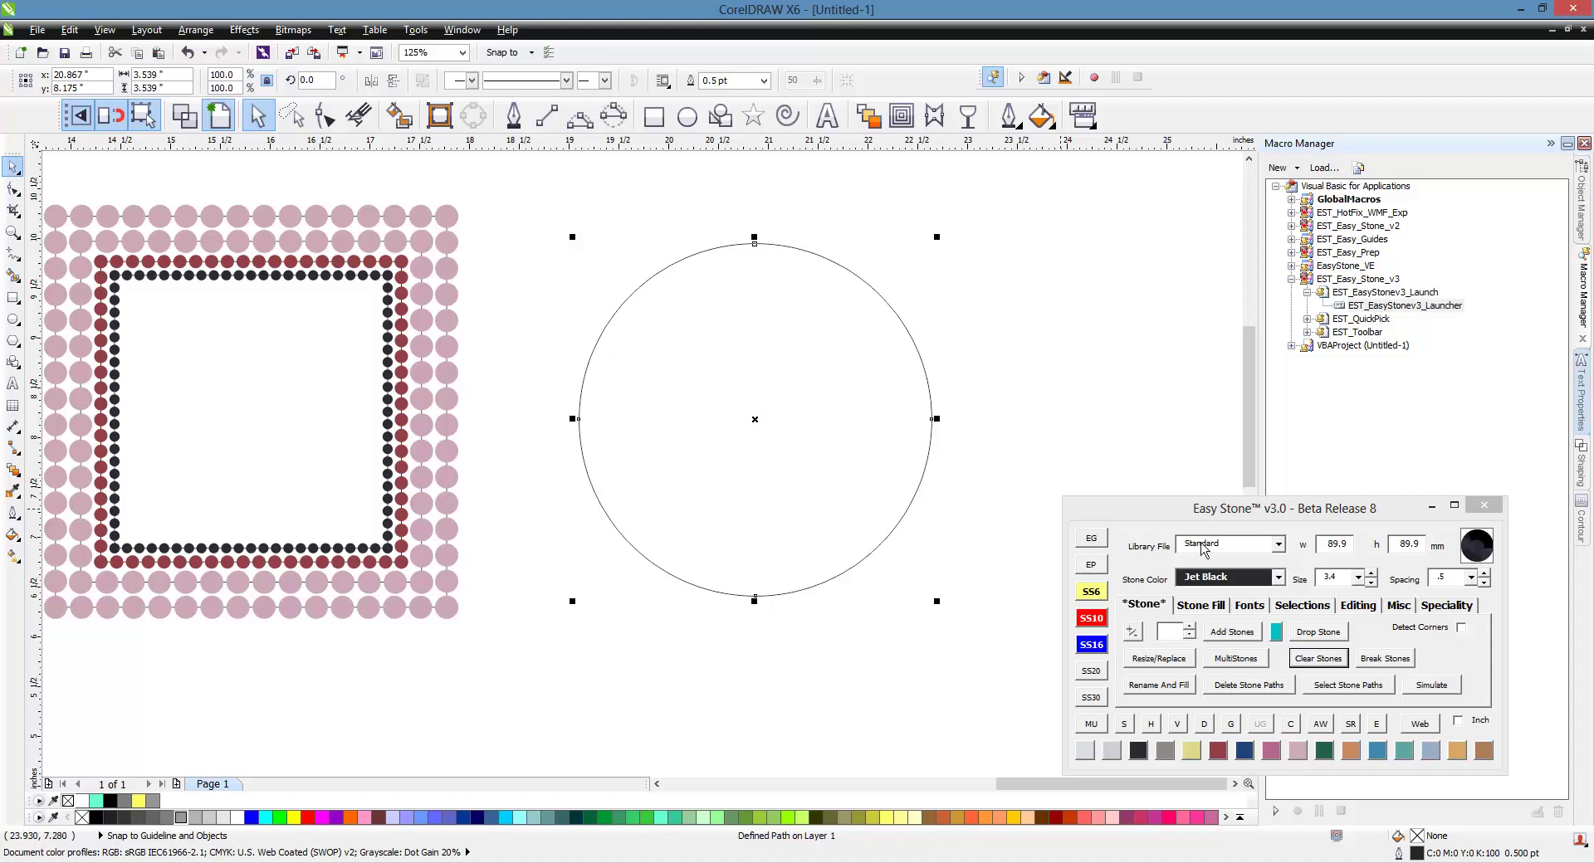
pyautogui.click(1212, 606)
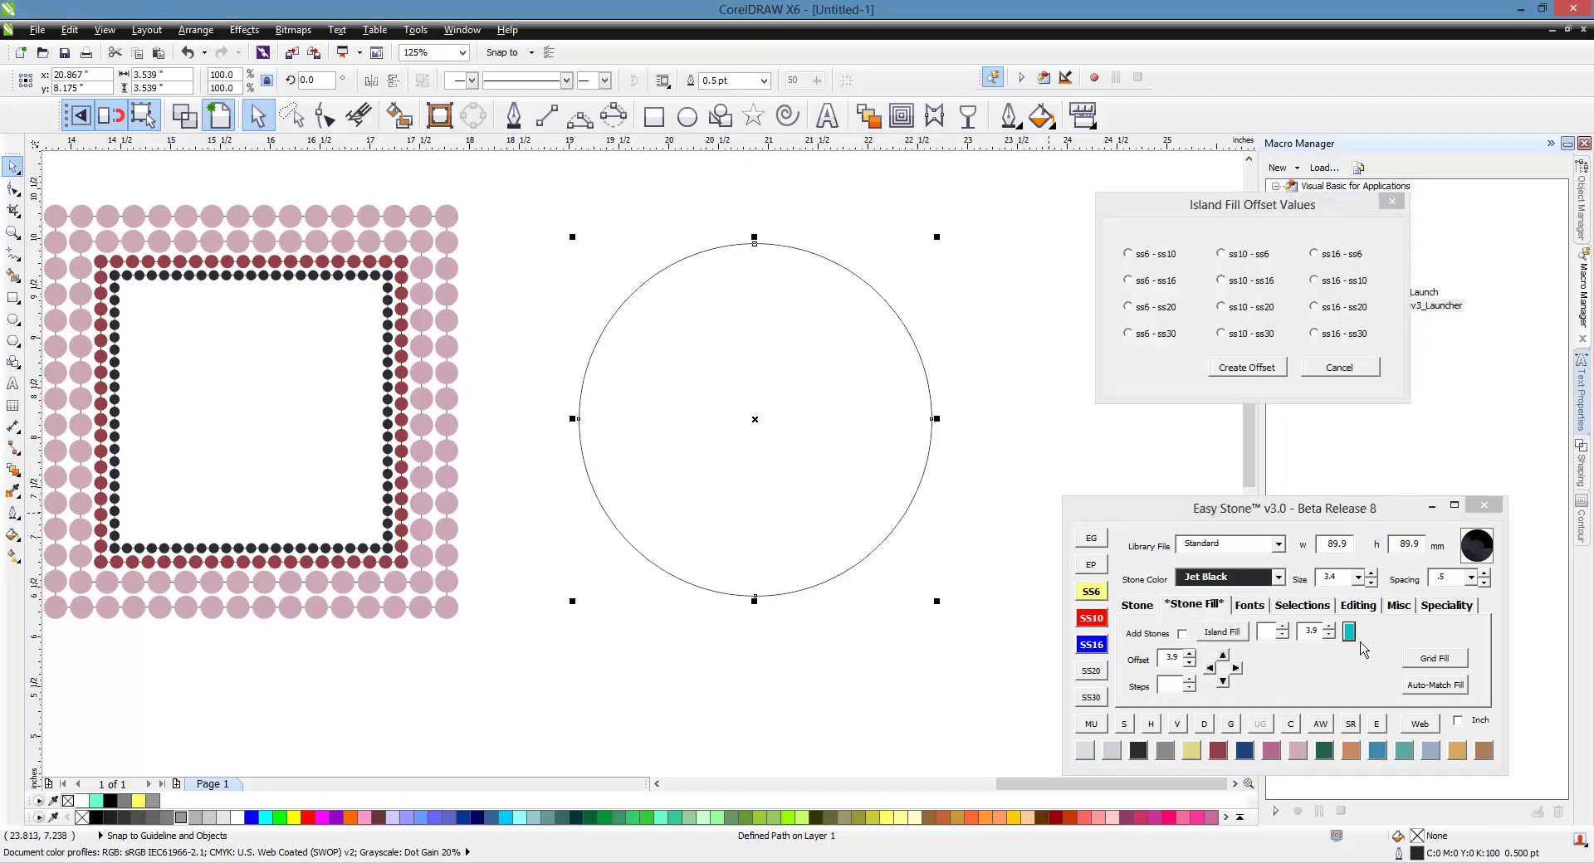
pyautogui.click(1237, 314)
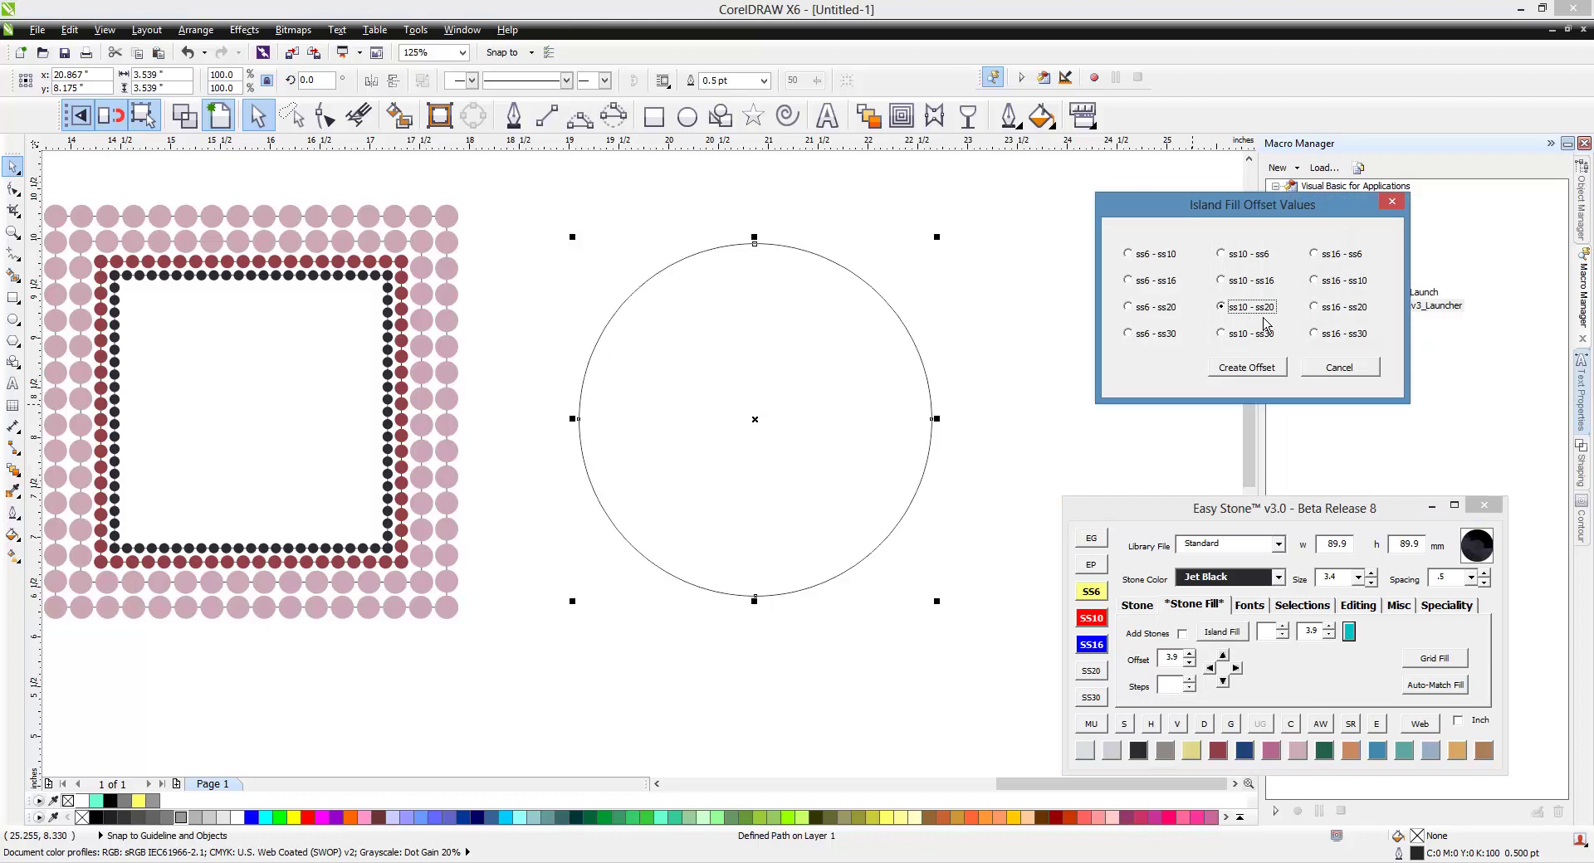
pyautogui.click(1246, 367)
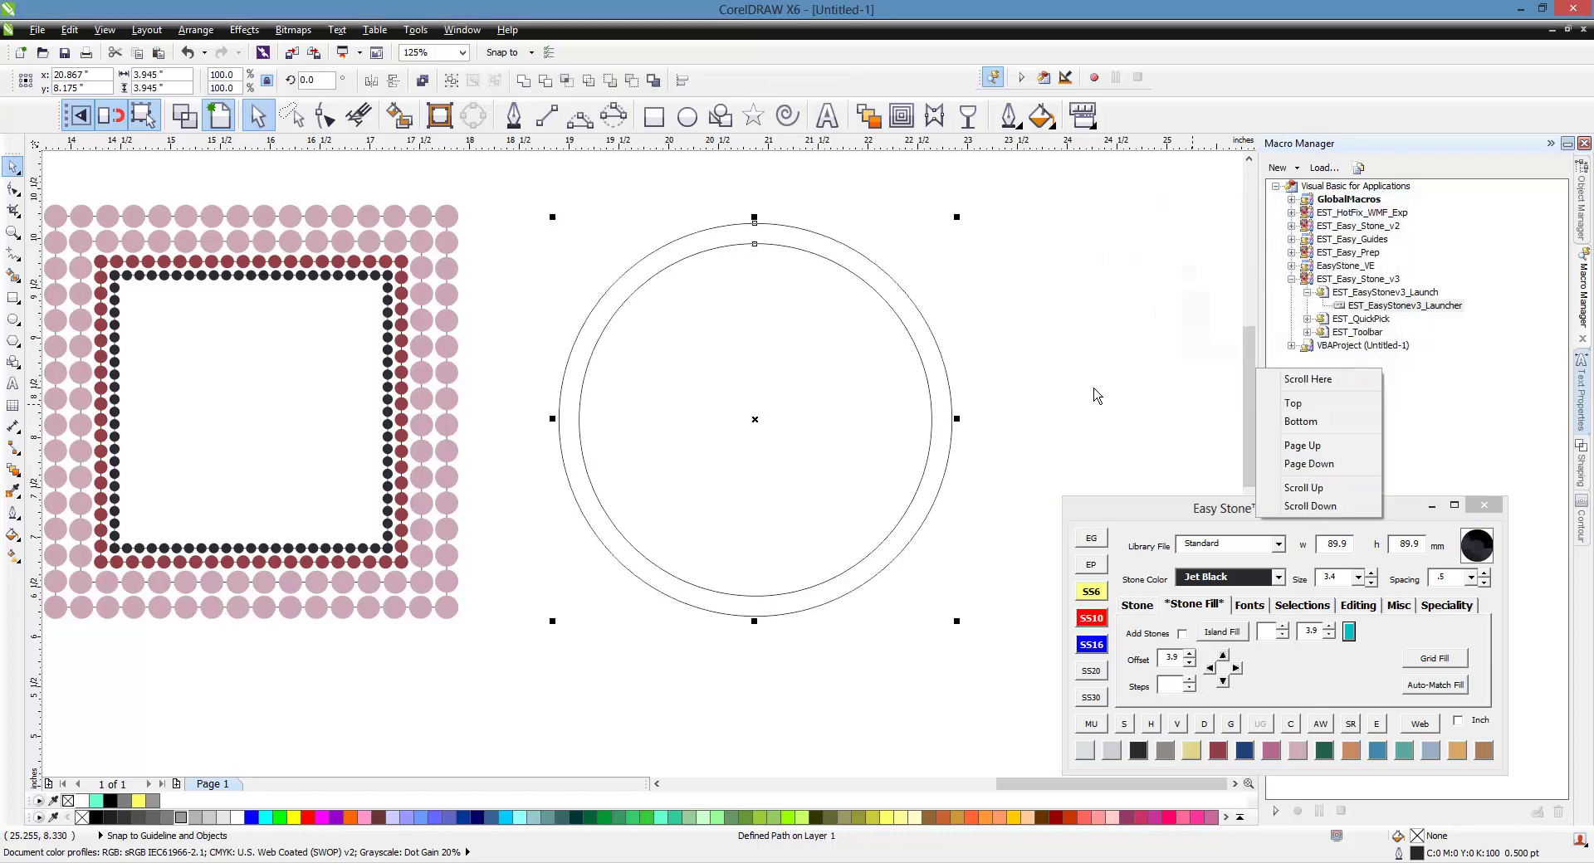
pyautogui.click(1004, 416)
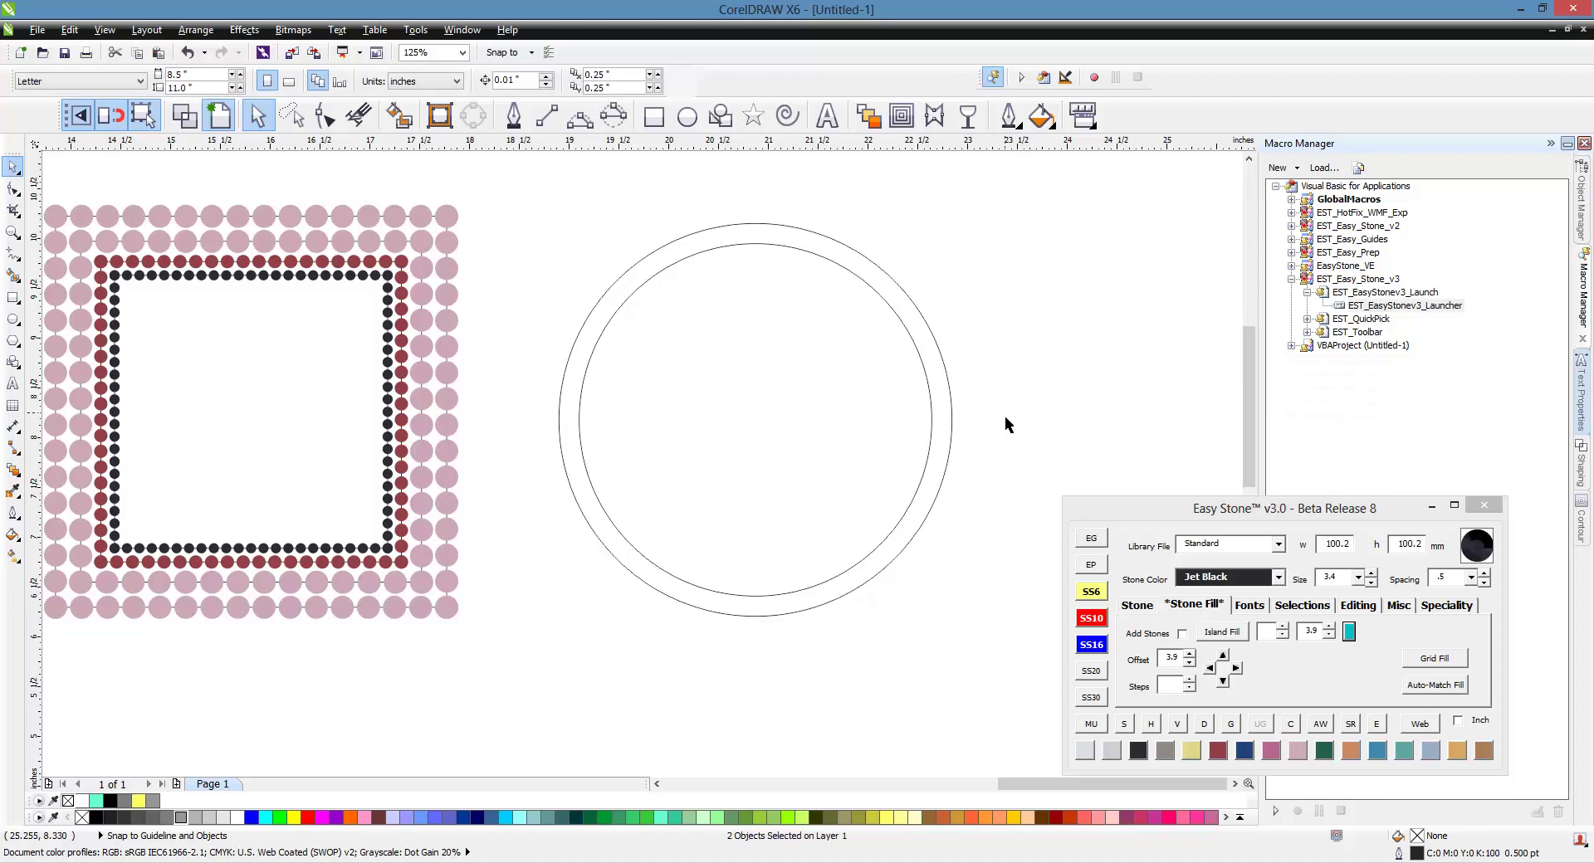
# Step: Add one more ring outside the new outer circle with an SS20 island fill at a 6.4 mm offset
pyautogui.click(952, 421)
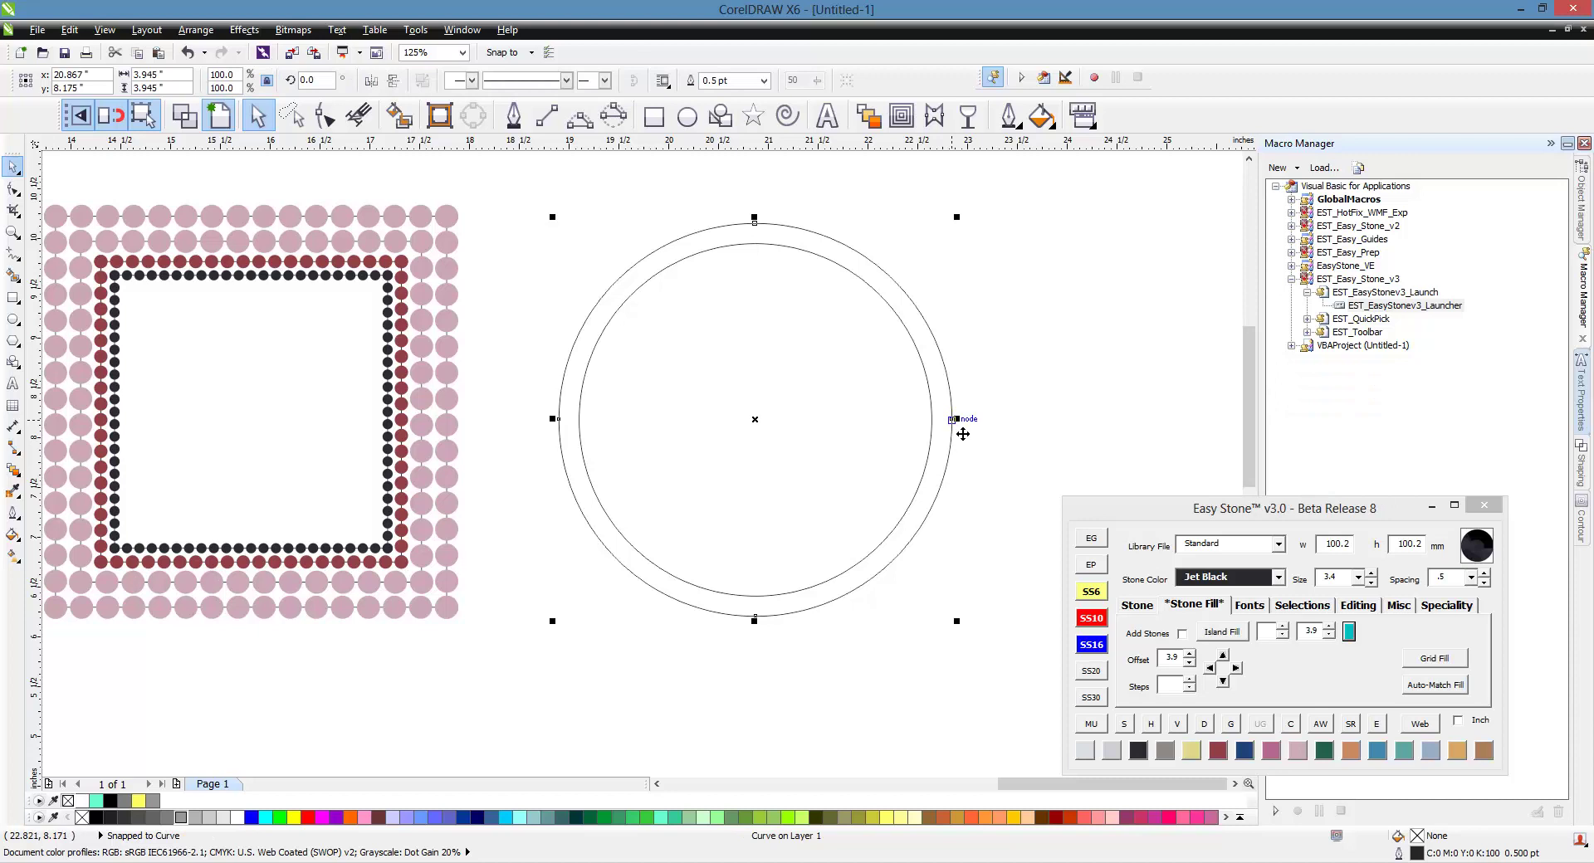
pyautogui.click(1095, 677)
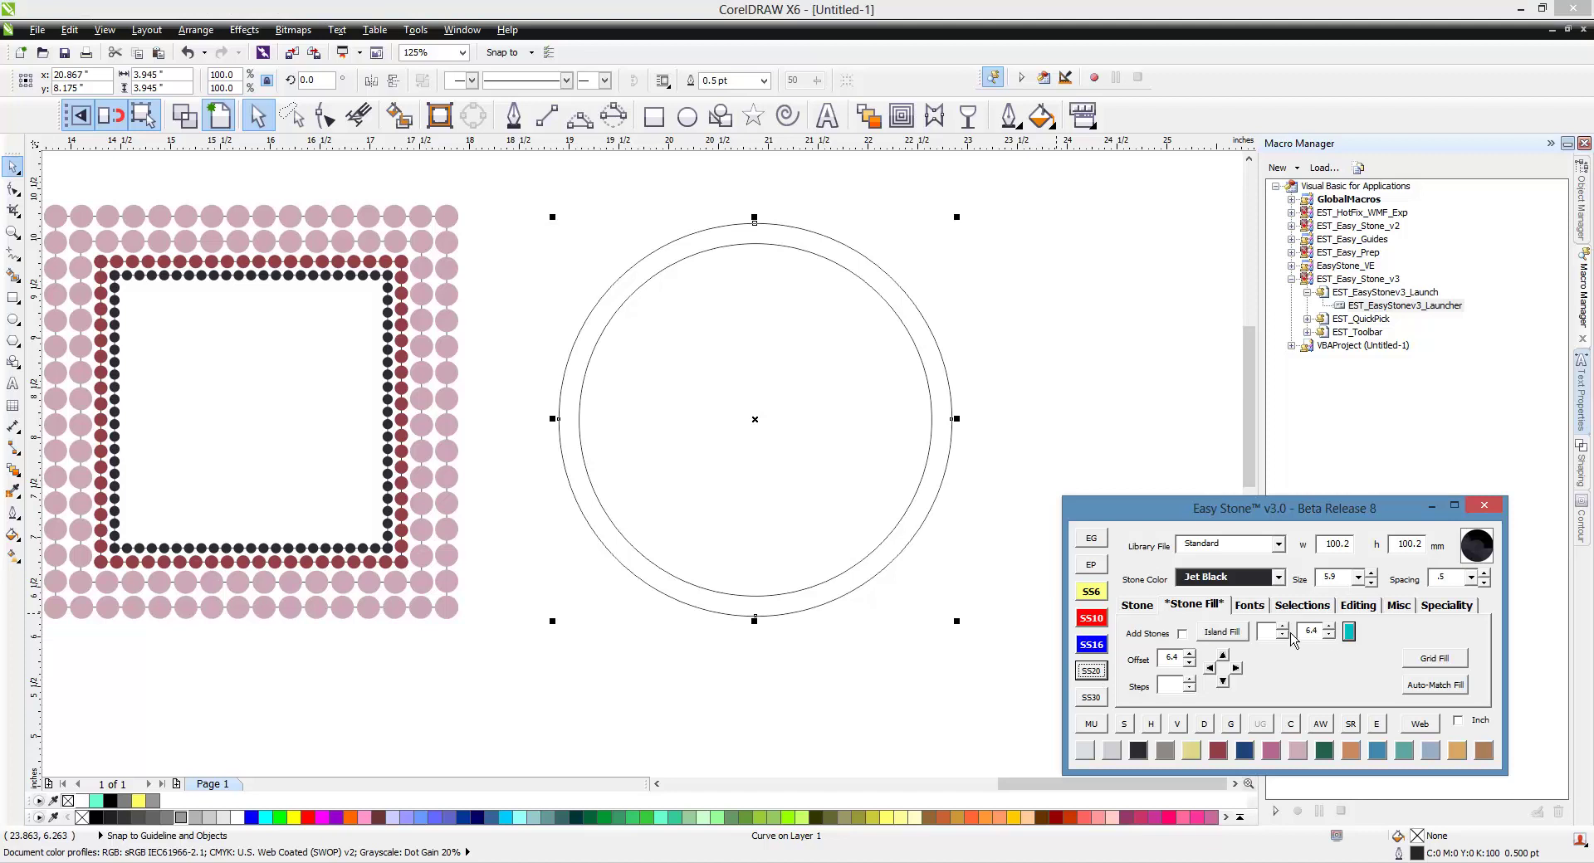
pyautogui.click(1222, 632)
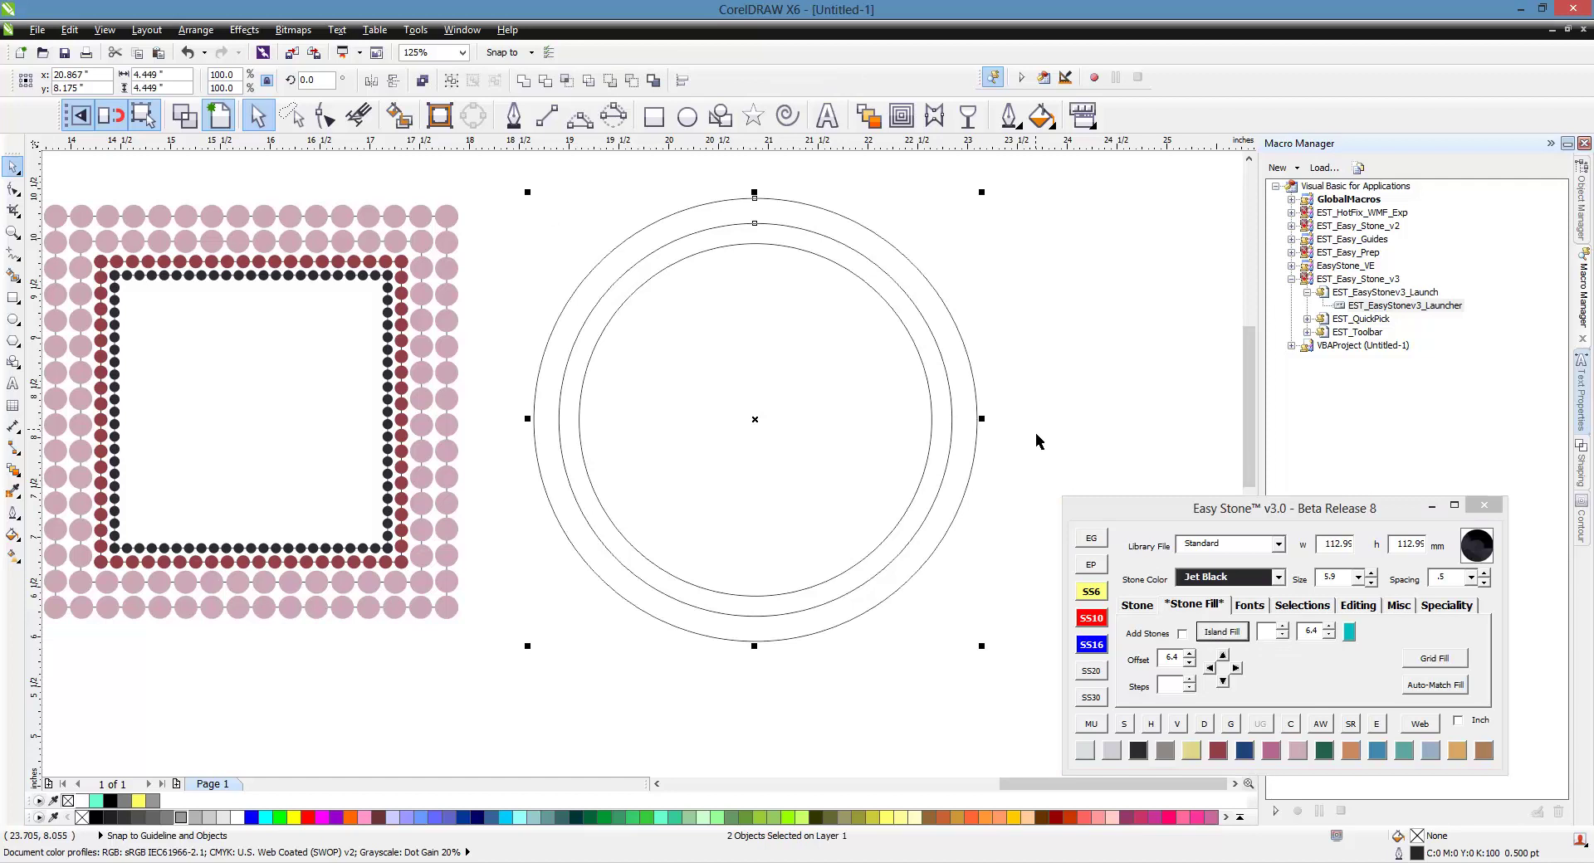
# Step: Create an offset ring inside the original innermost circle using the ss10 - ss6 island-fill preset
pyautogui.click(929, 440)
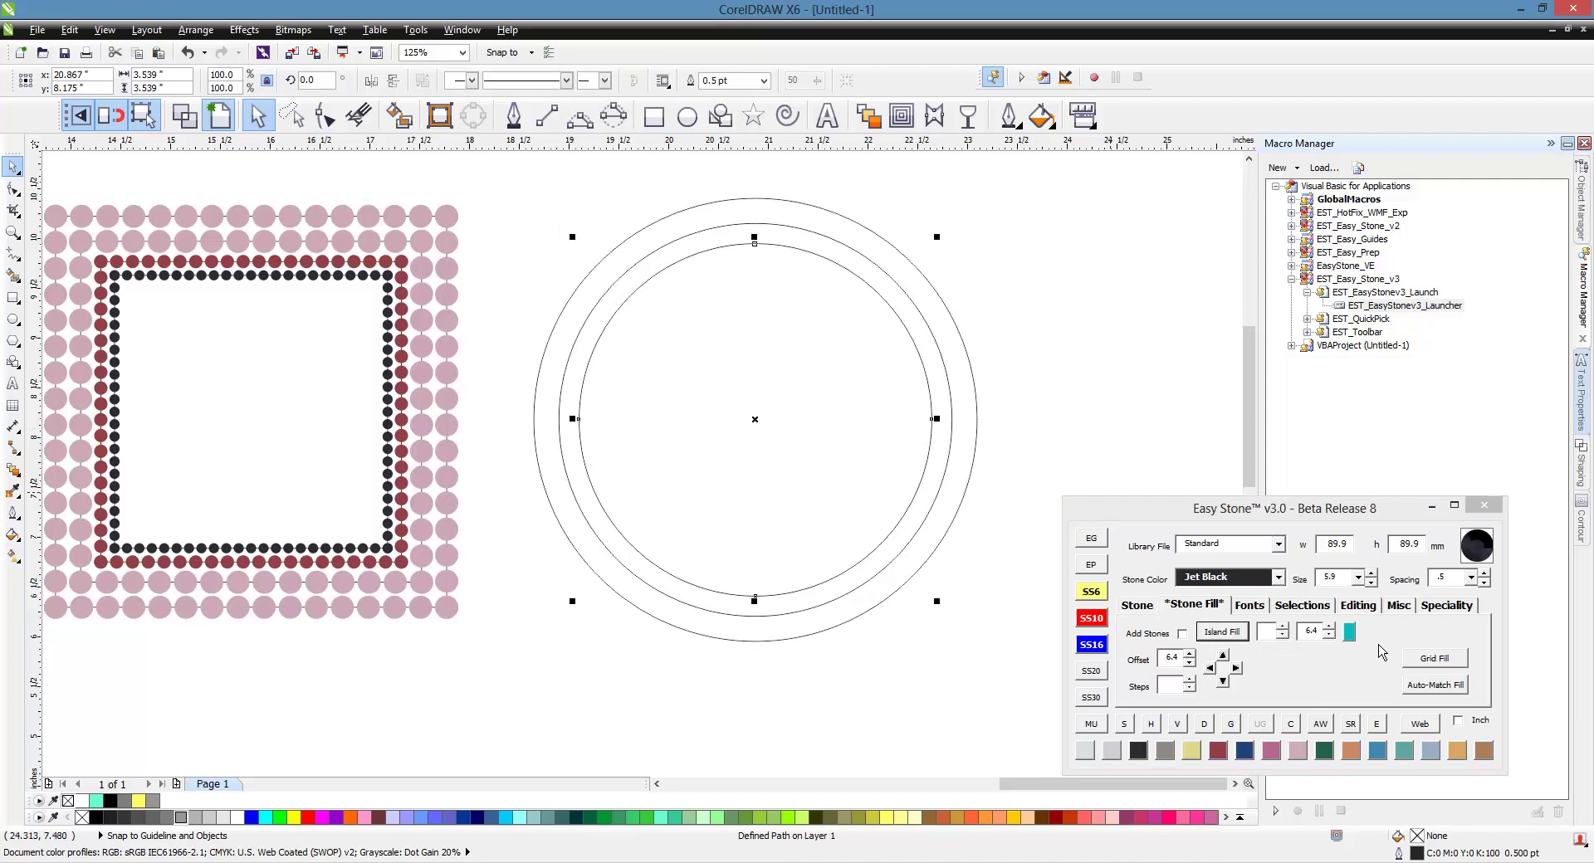
pyautogui.click(1349, 633)
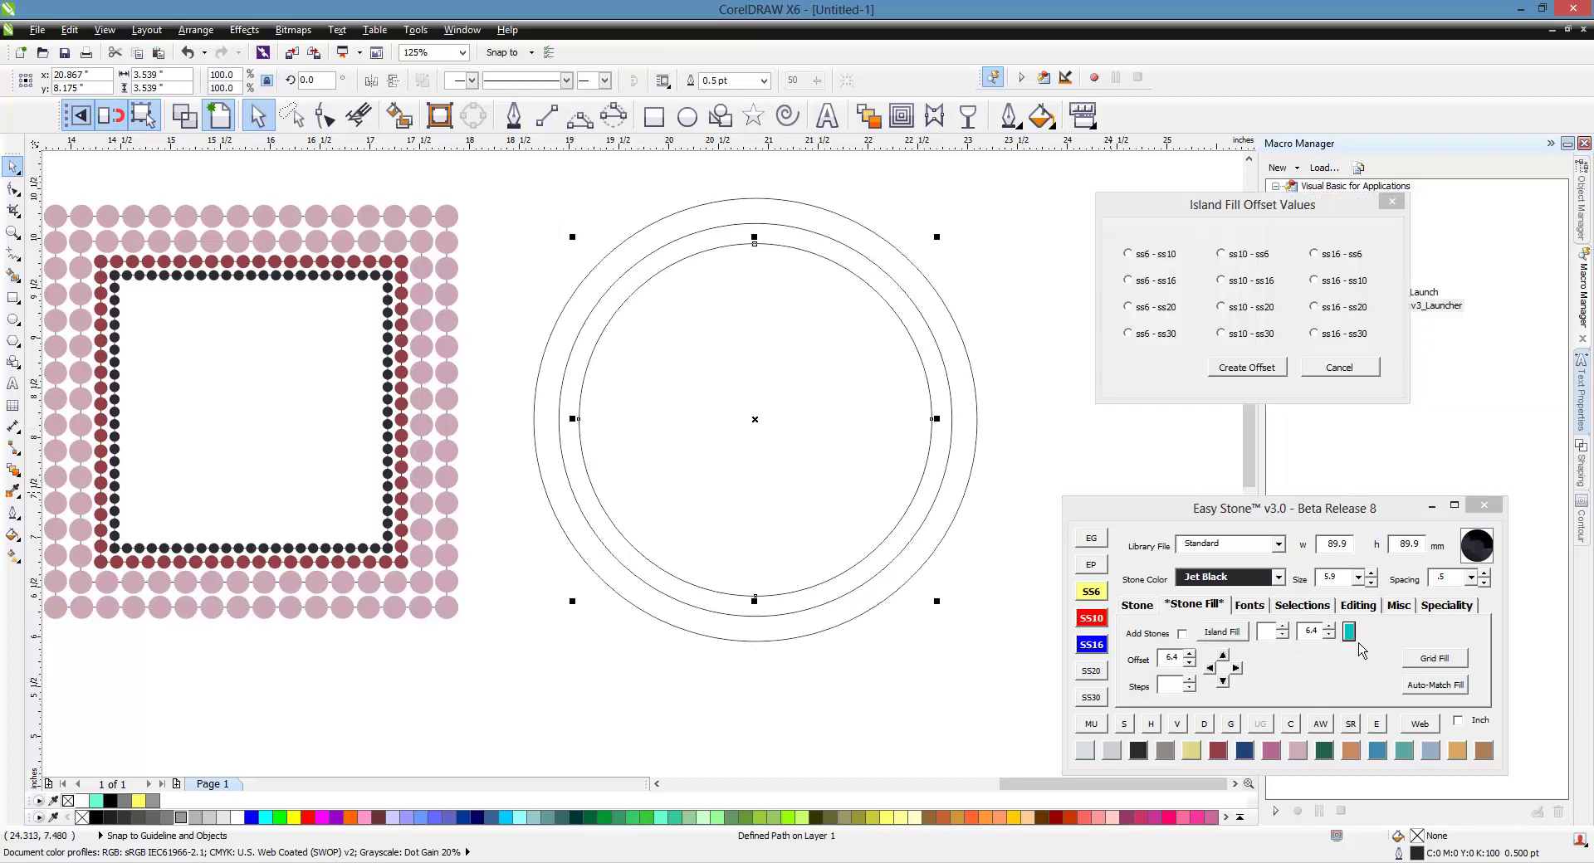
pyautogui.click(1225, 261)
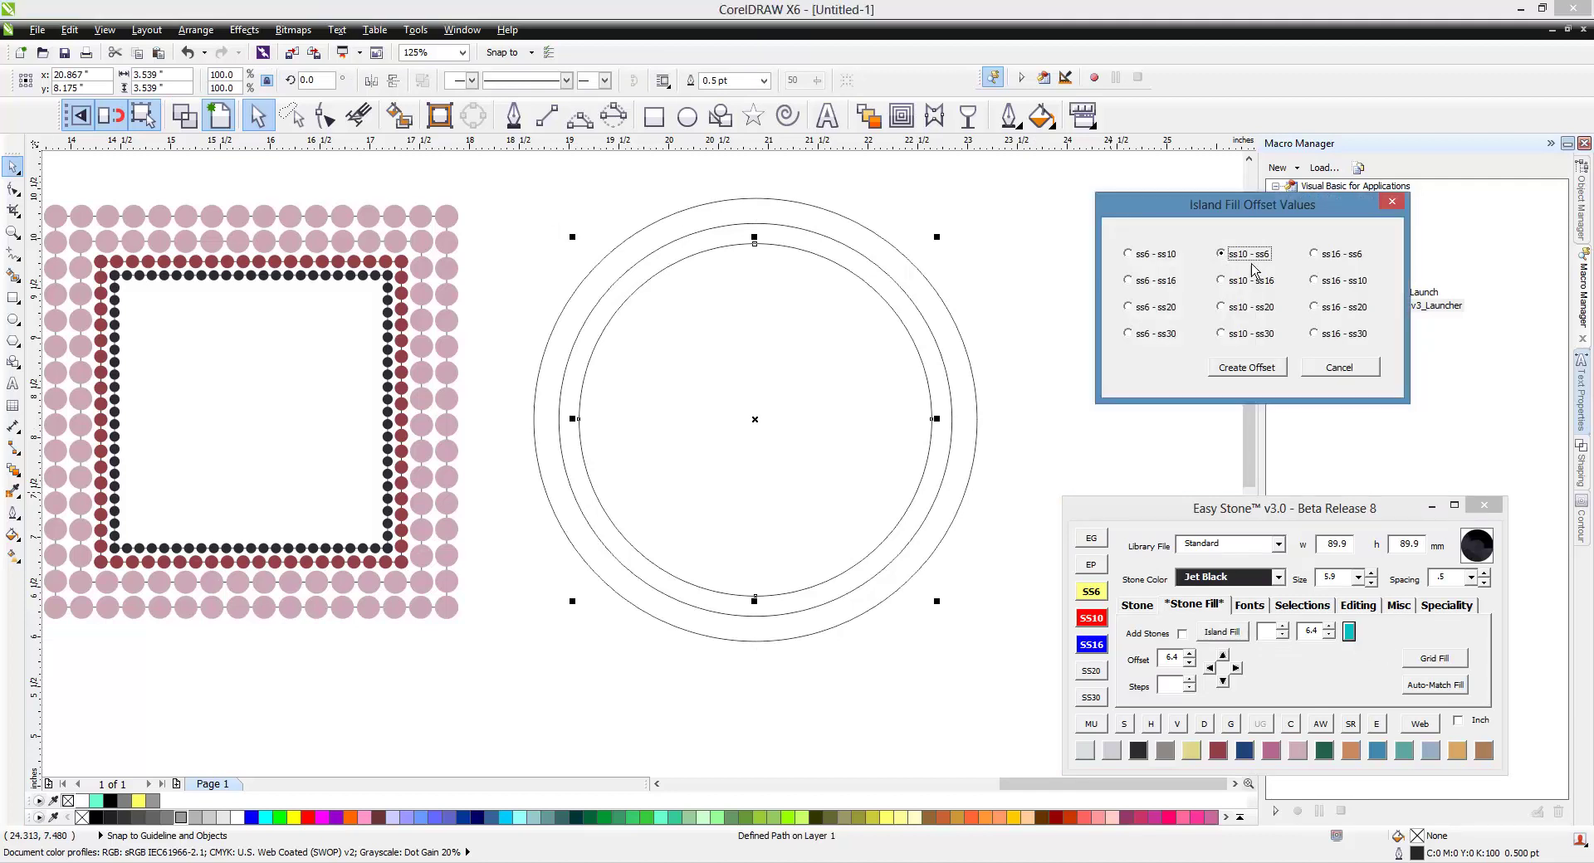
pyautogui.click(1253, 378)
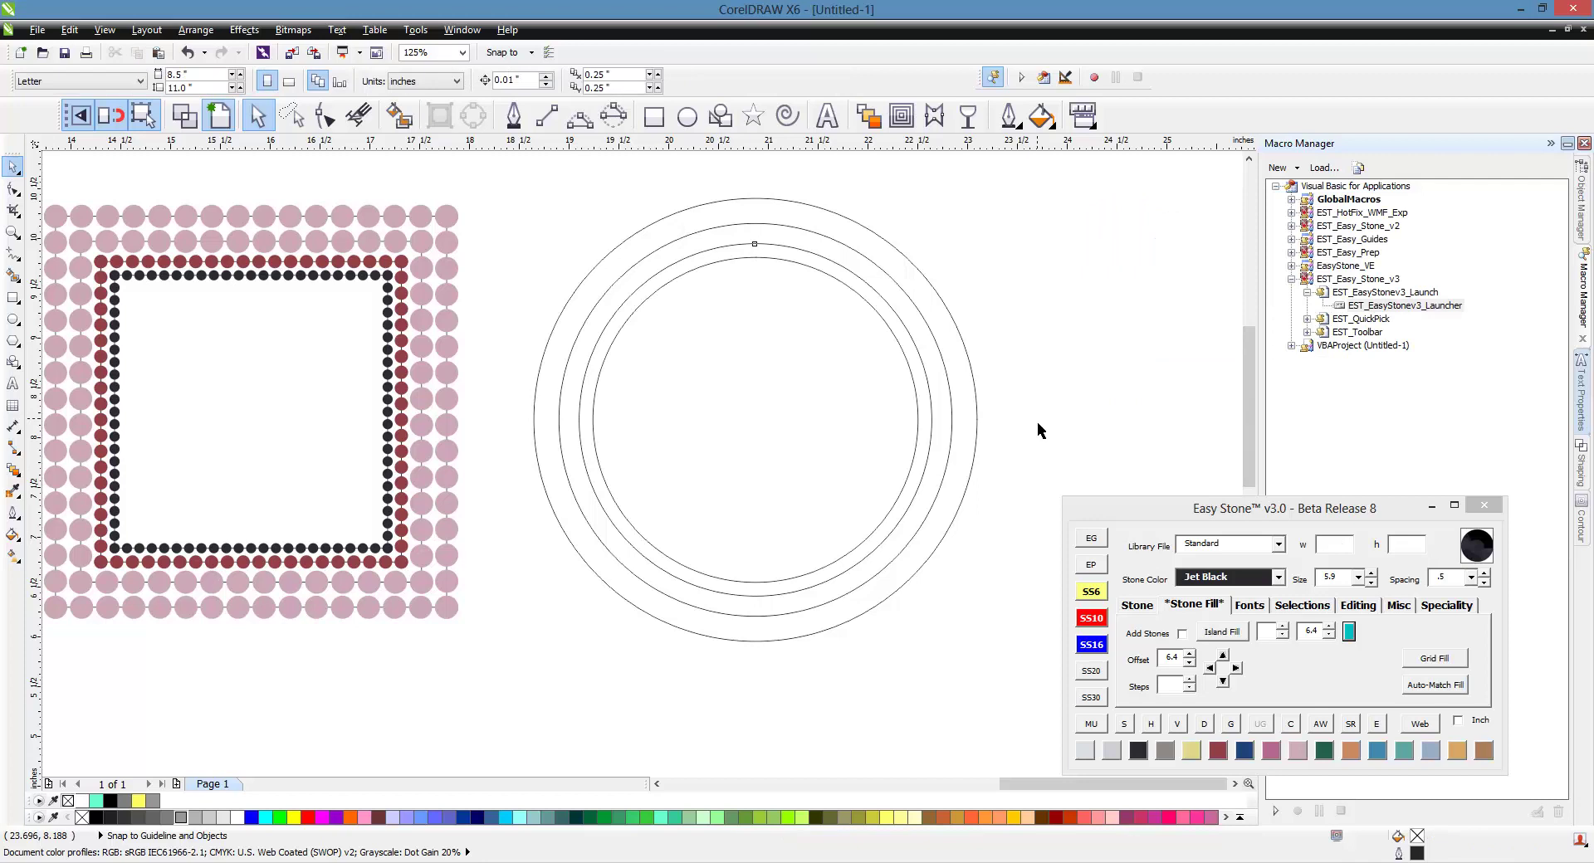
# Step: Add Jet Black SS20 stones along the outermost circle
pyautogui.click(976, 406)
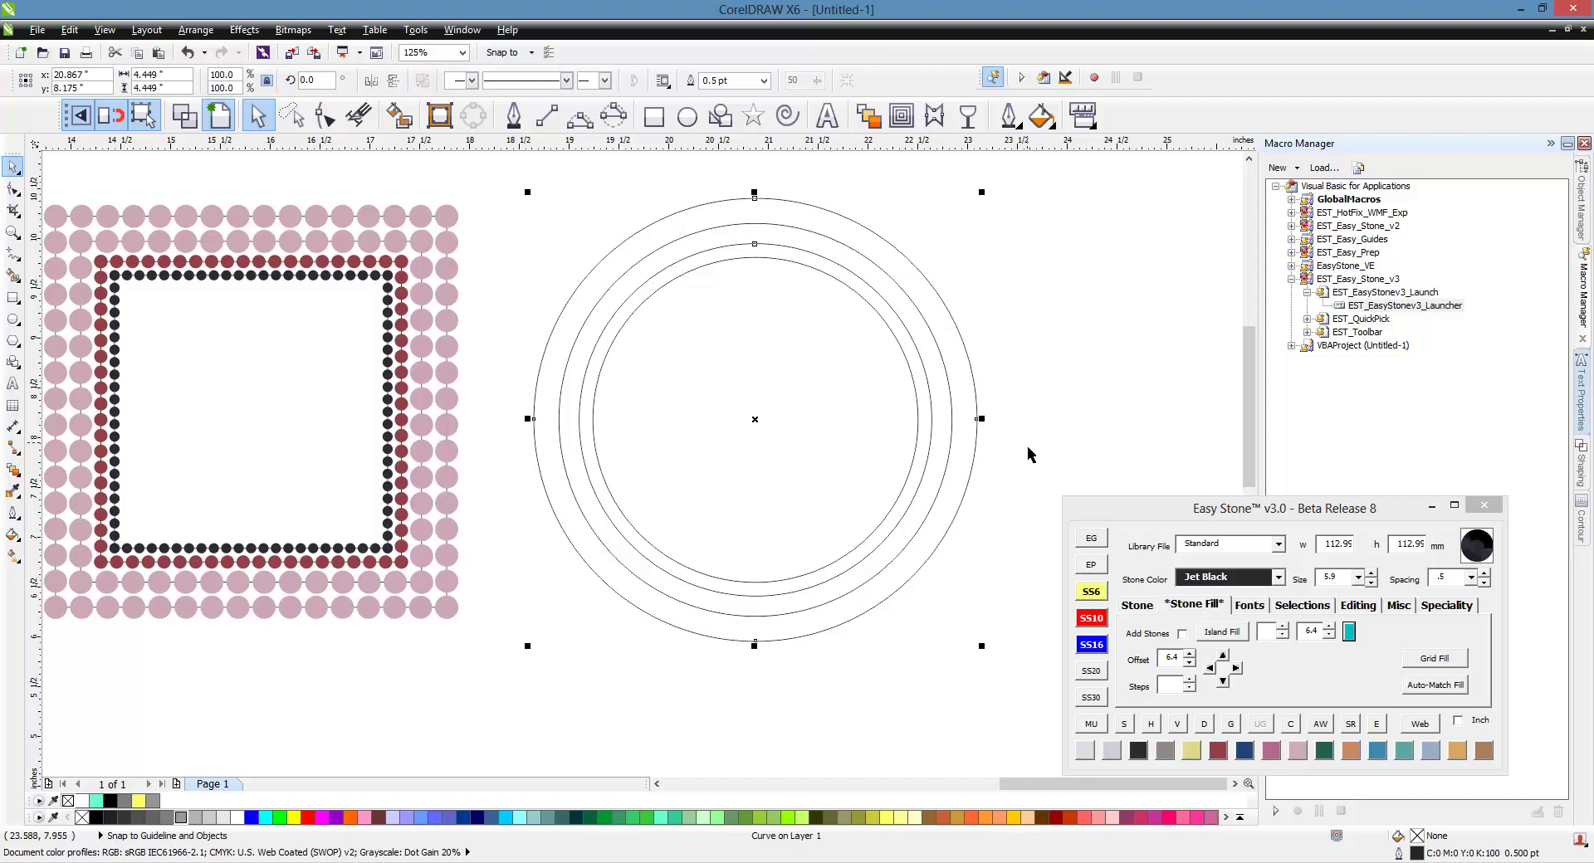
pyautogui.click(1137, 605)
pyautogui.click(1231, 631)
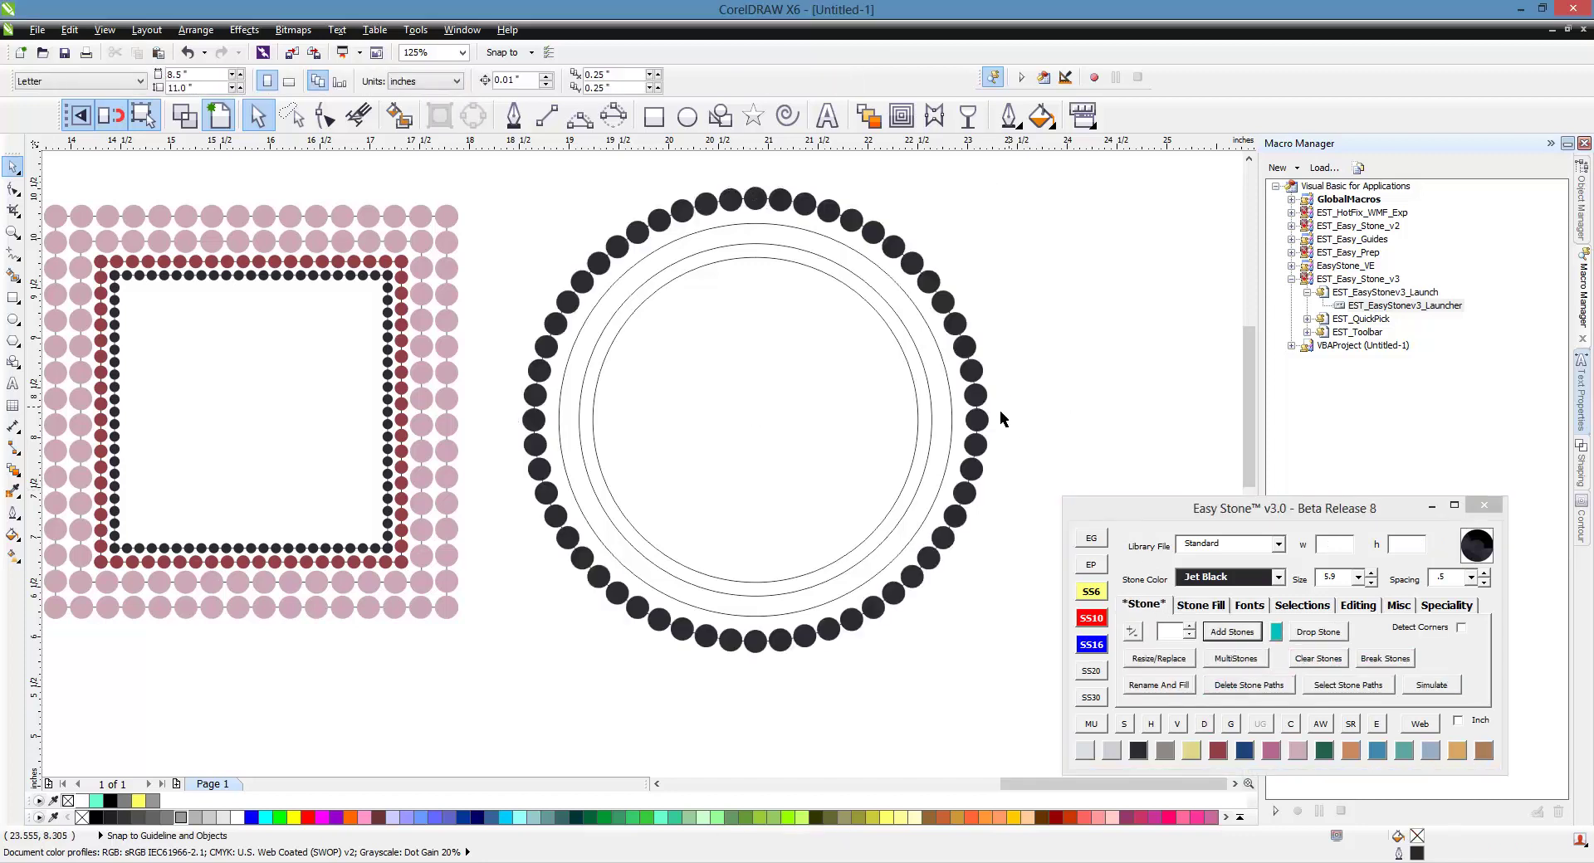
# Step: Add Hot Pink SS20 stones along the second circle from the outside
pyautogui.click(963, 428)
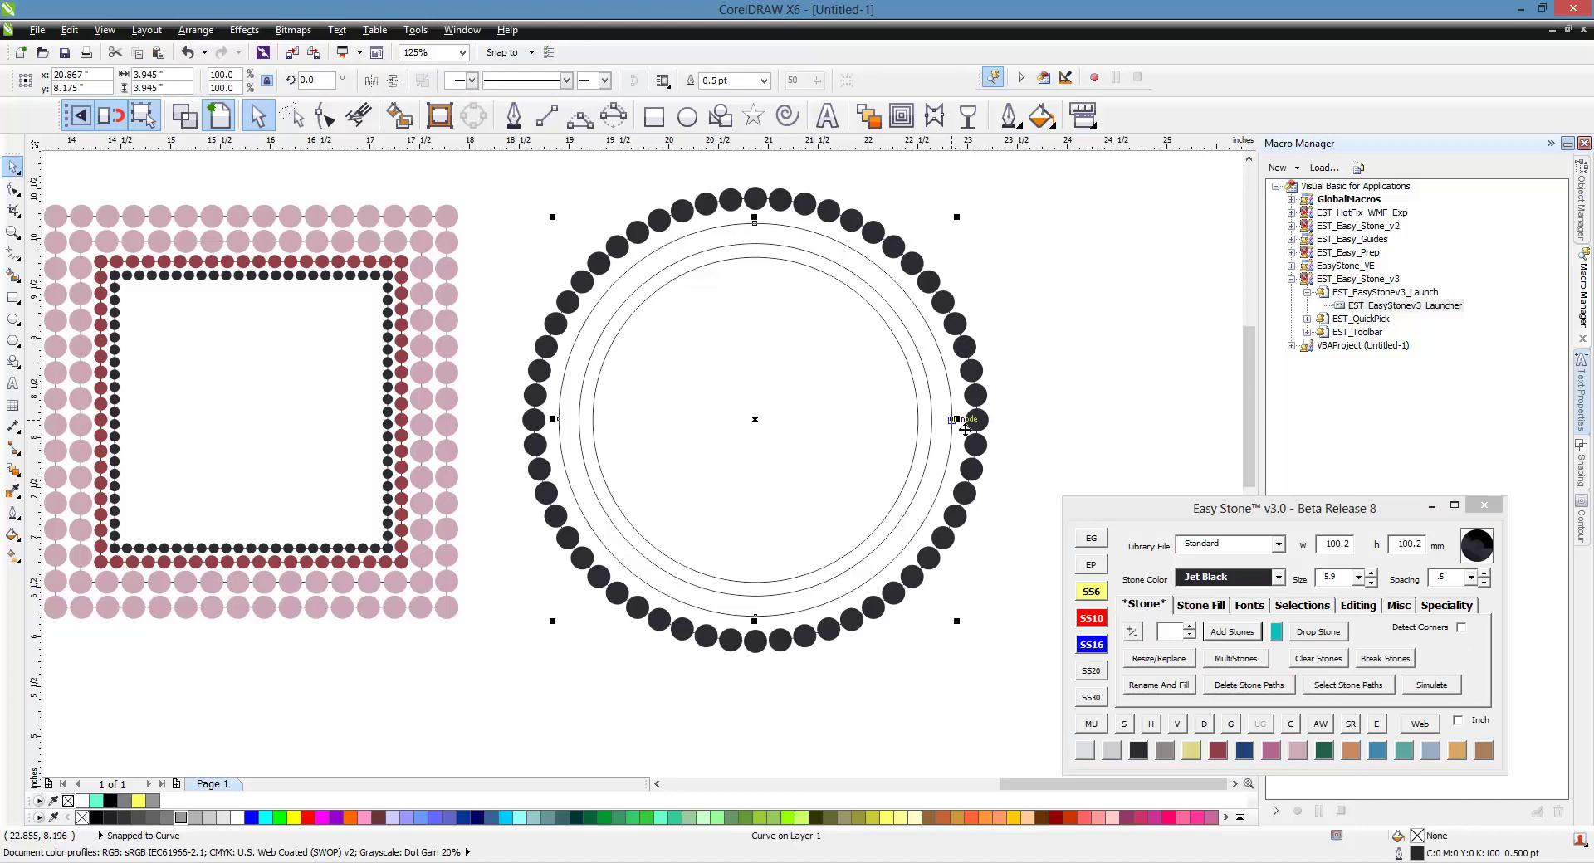
pyautogui.click(1279, 757)
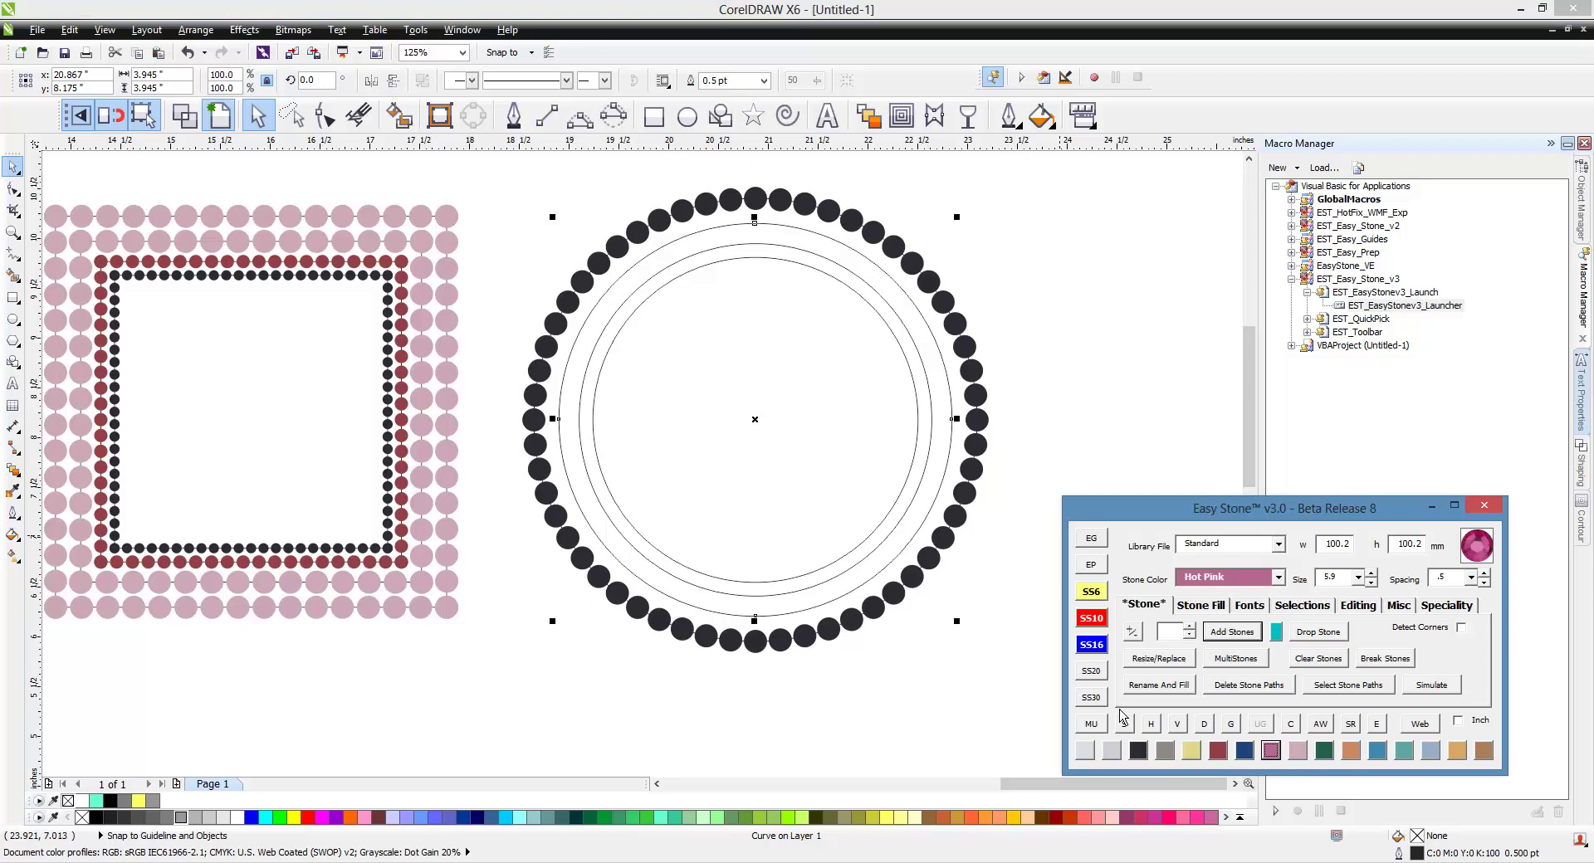
pyautogui.click(1232, 632)
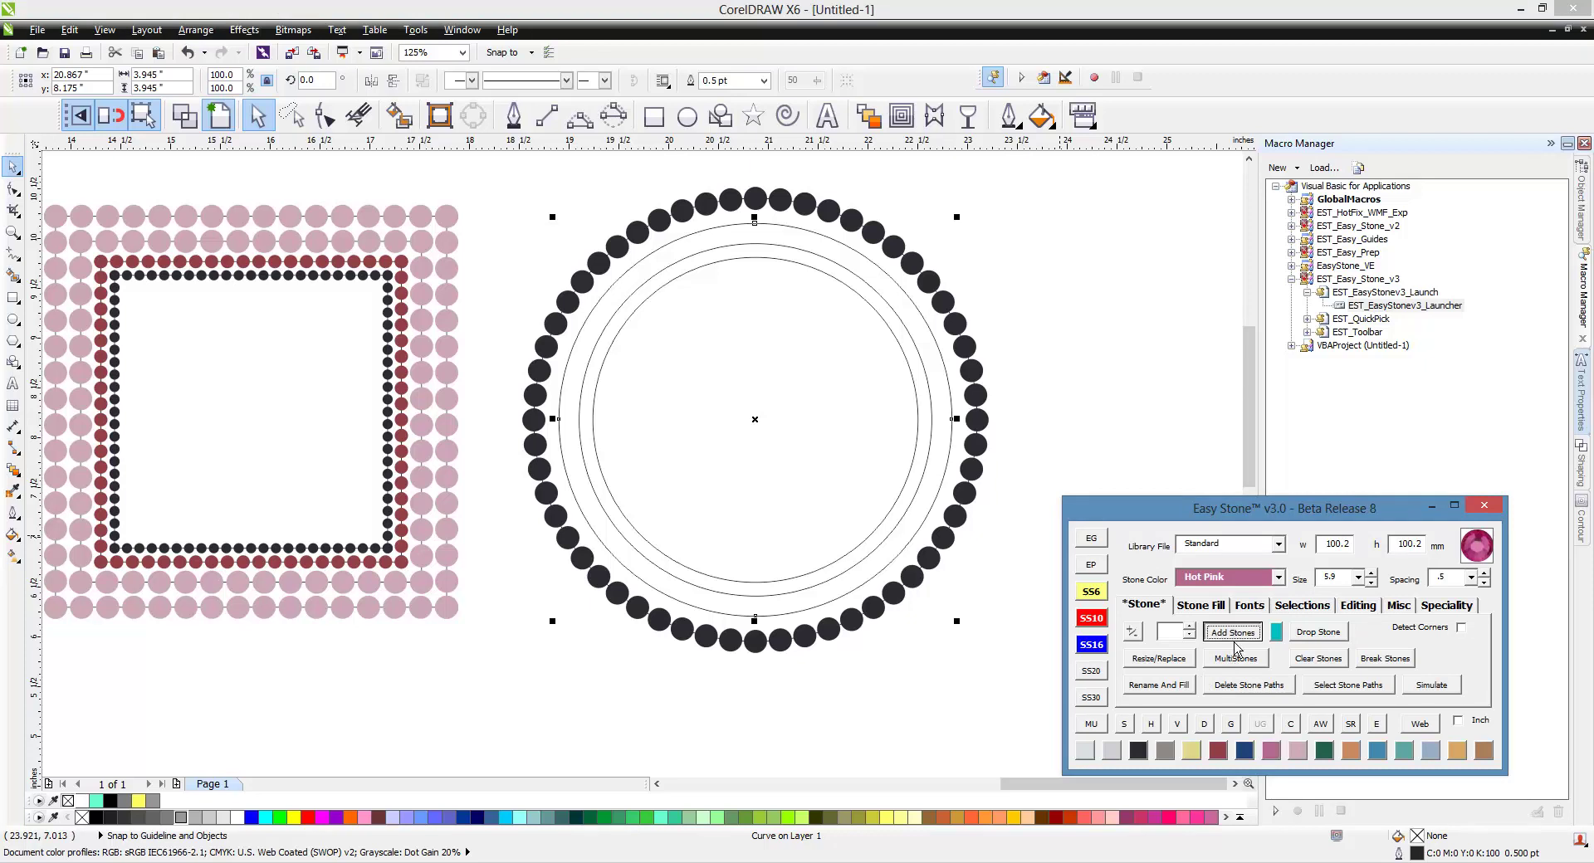
pyautogui.click(1094, 359)
# Step: Add Crystal SS10 stones along the third circle from the outside
pyautogui.click(941, 403)
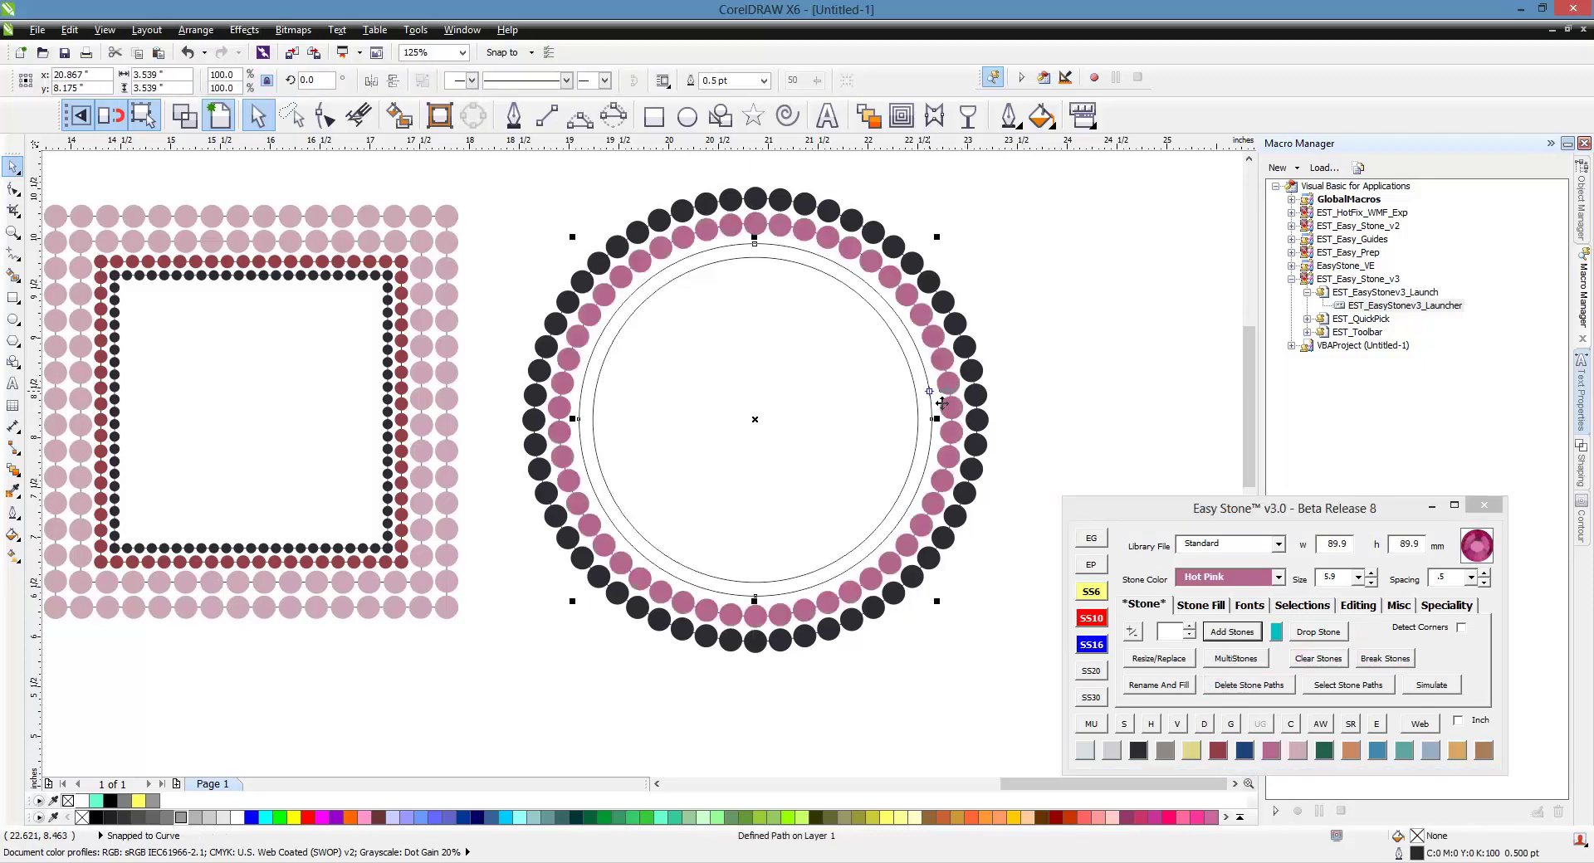
pyautogui.click(1100, 628)
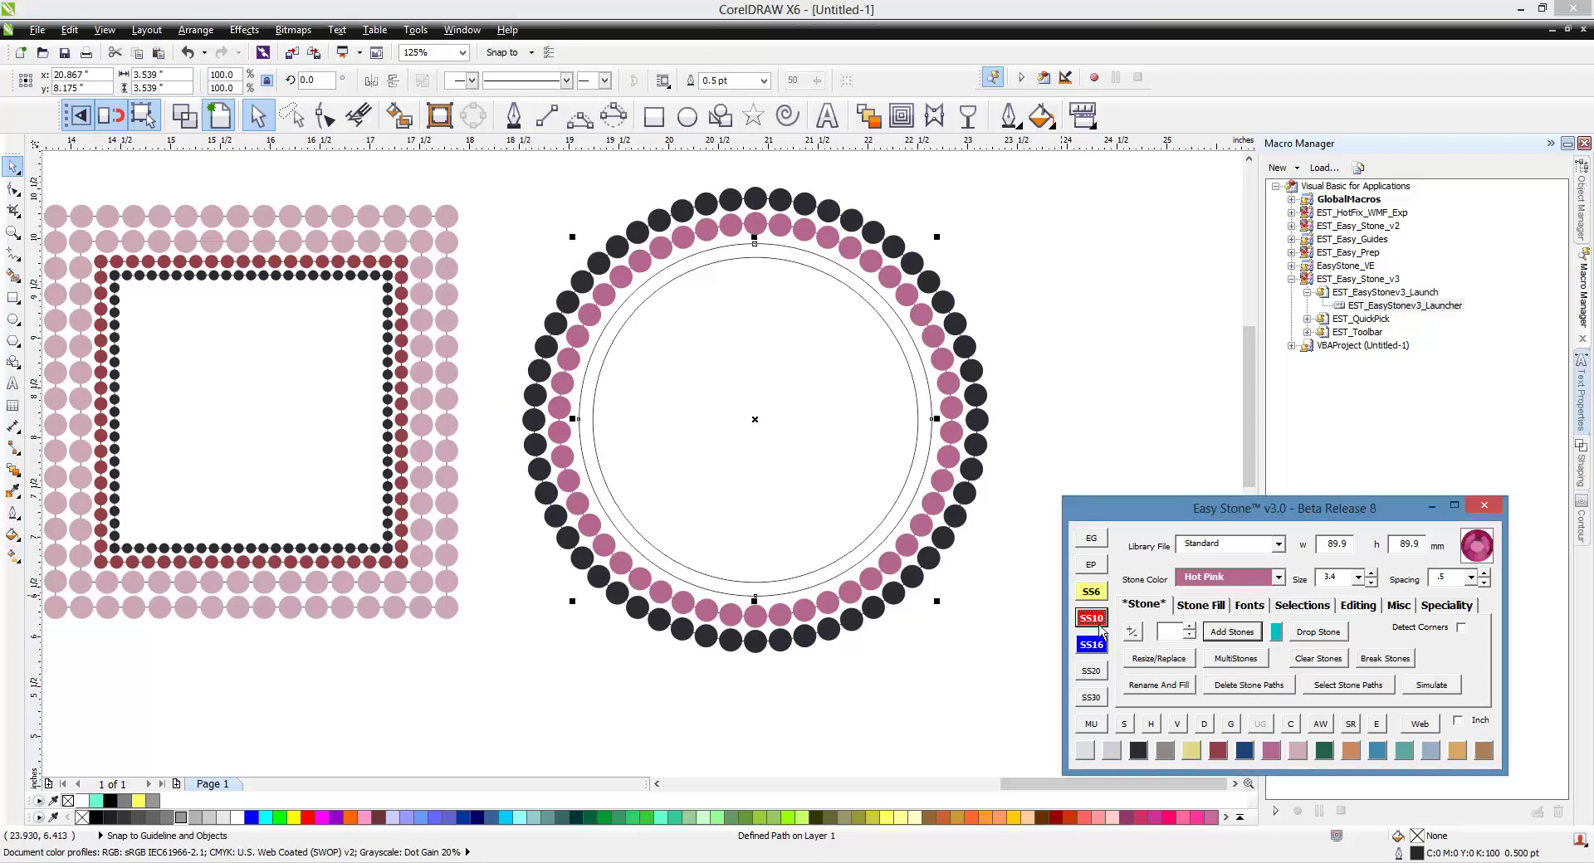
pyautogui.click(1092, 757)
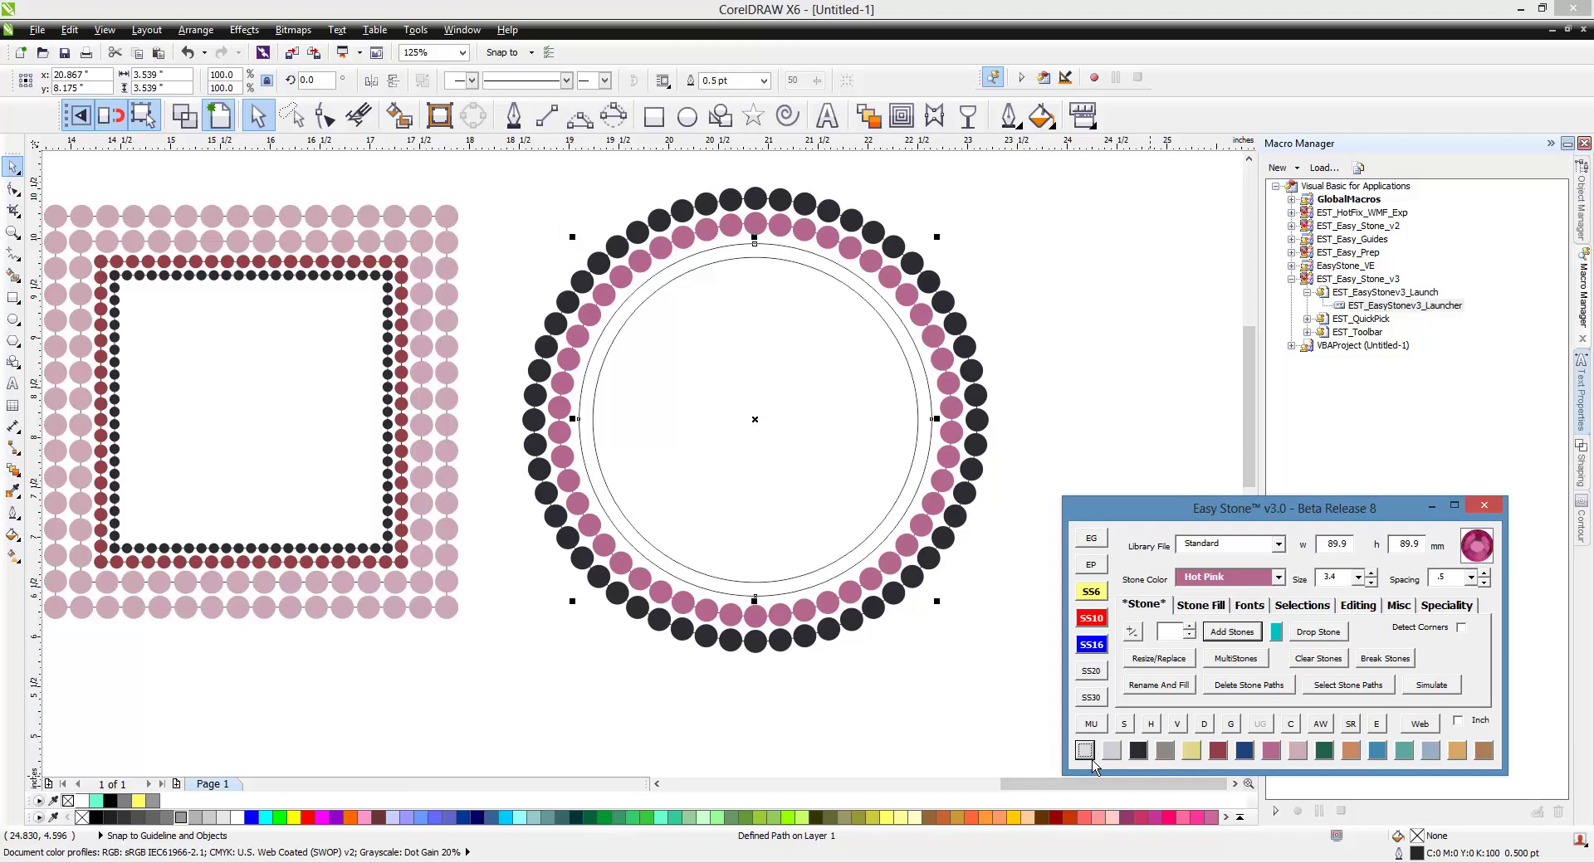
pyautogui.click(1226, 634)
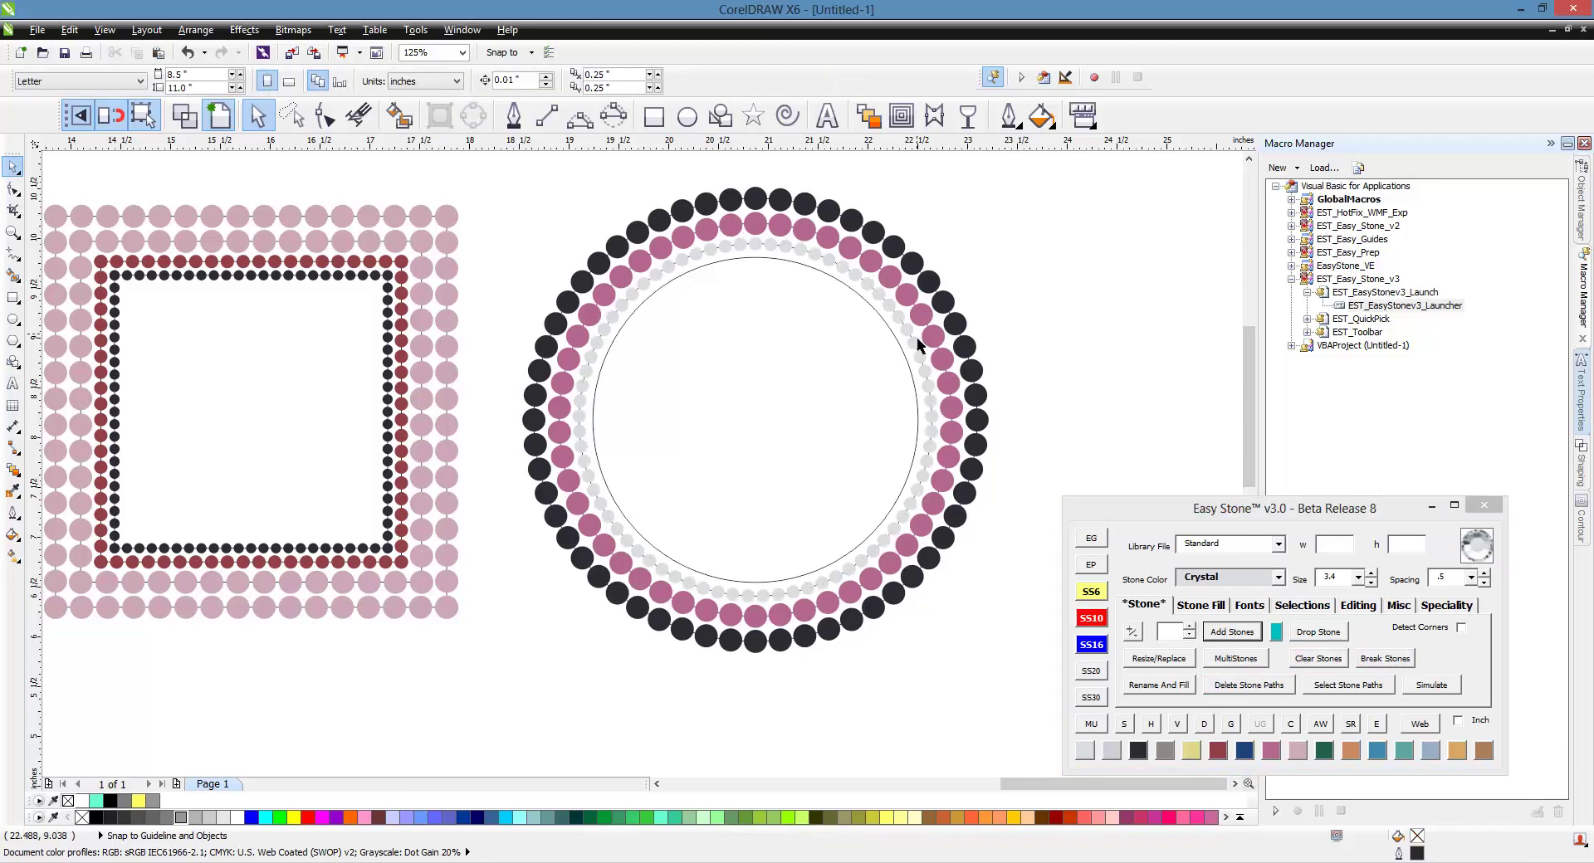
# Step: Add Pink SS6 stones along the innermost circle
pyautogui.click(913, 365)
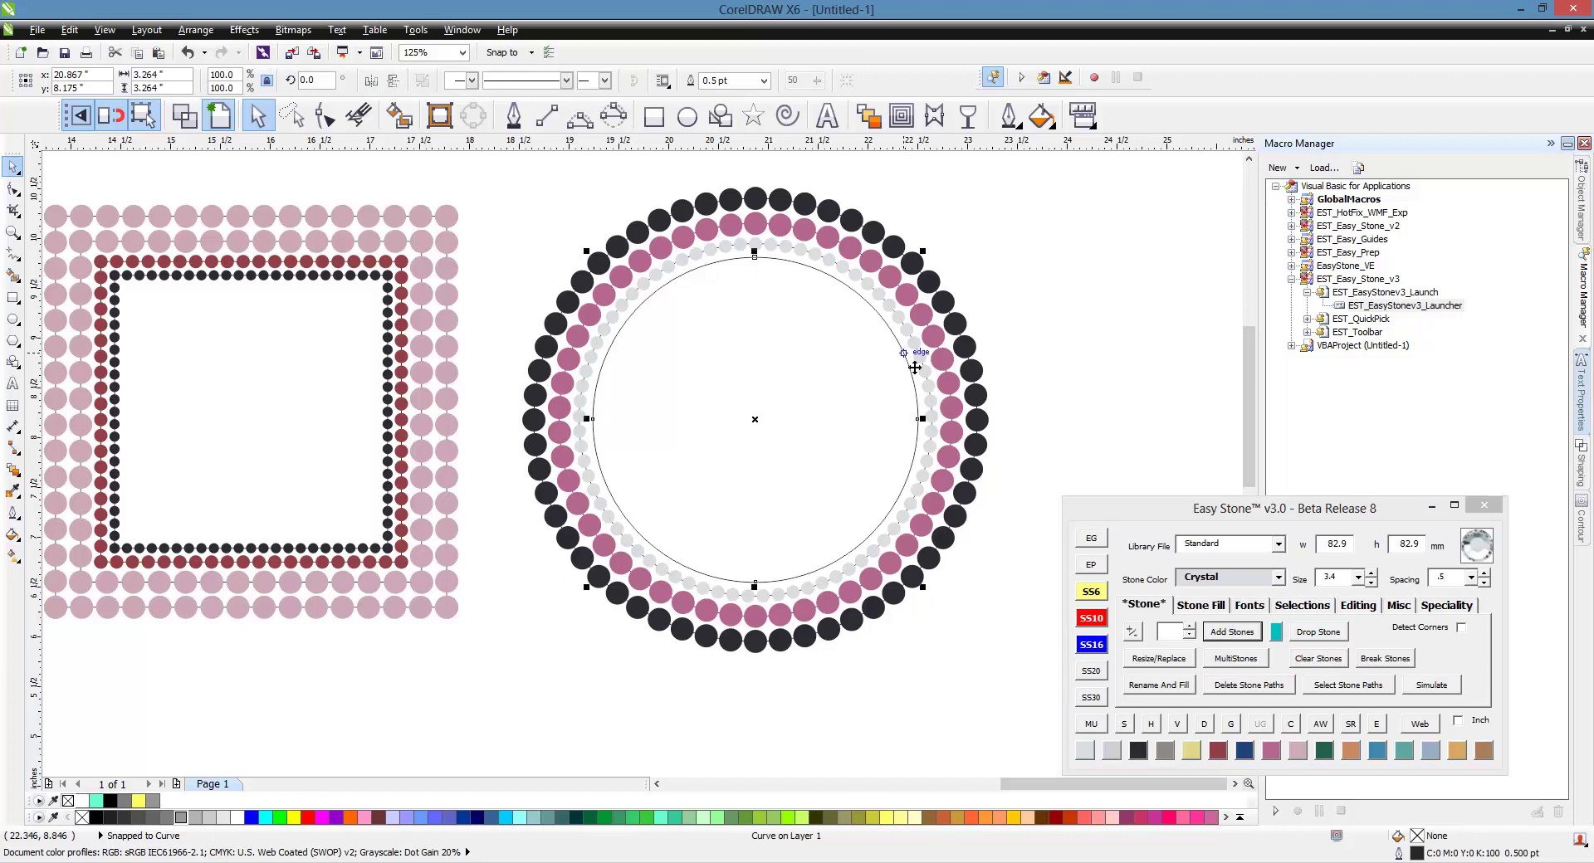
pyautogui.click(1094, 600)
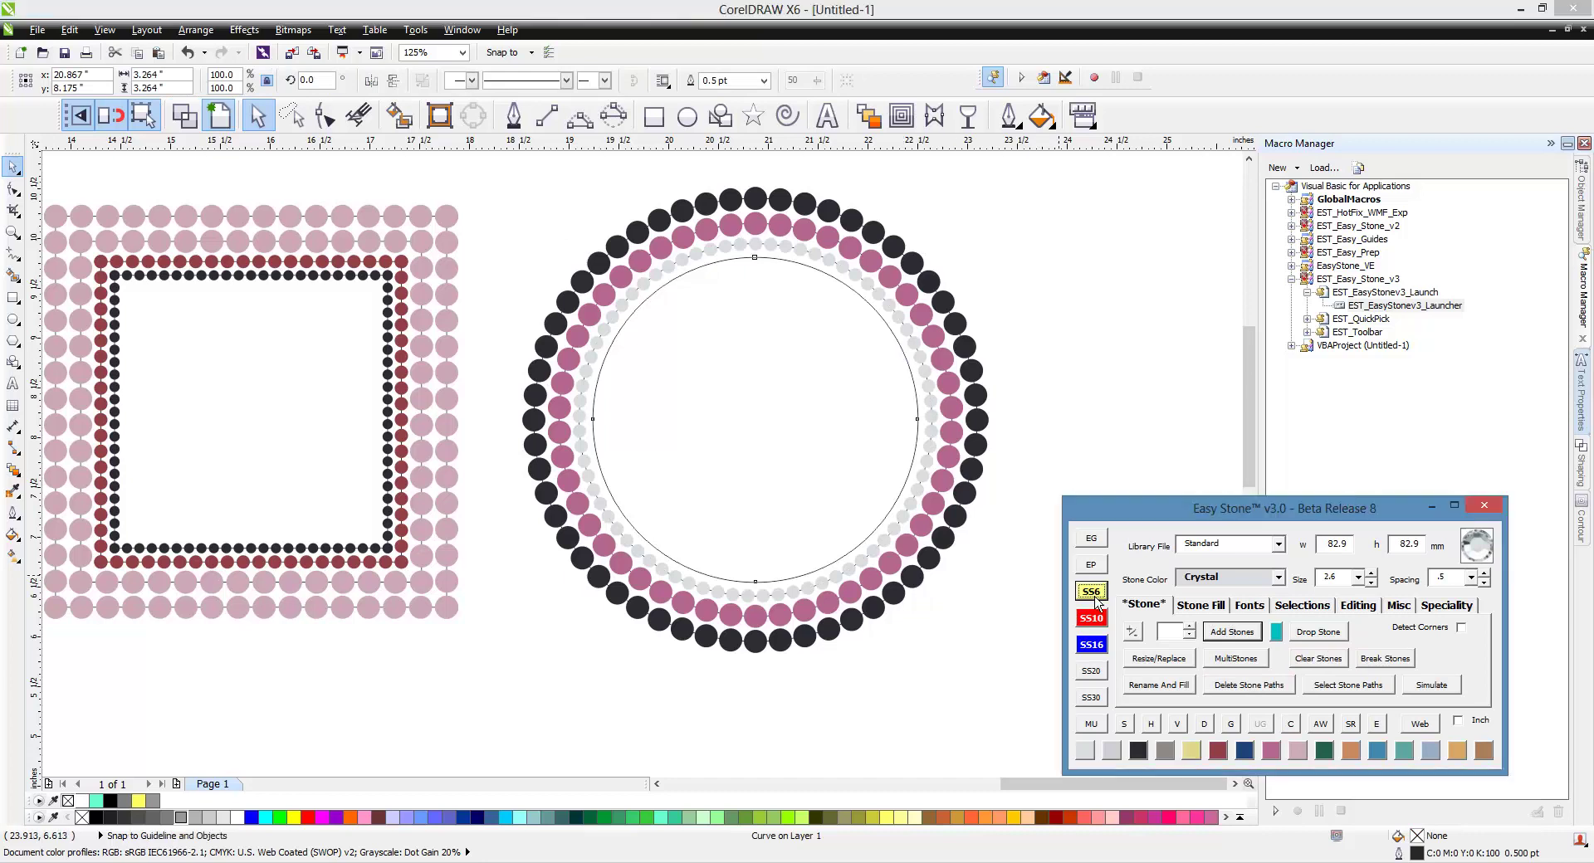
pyautogui.click(1300, 753)
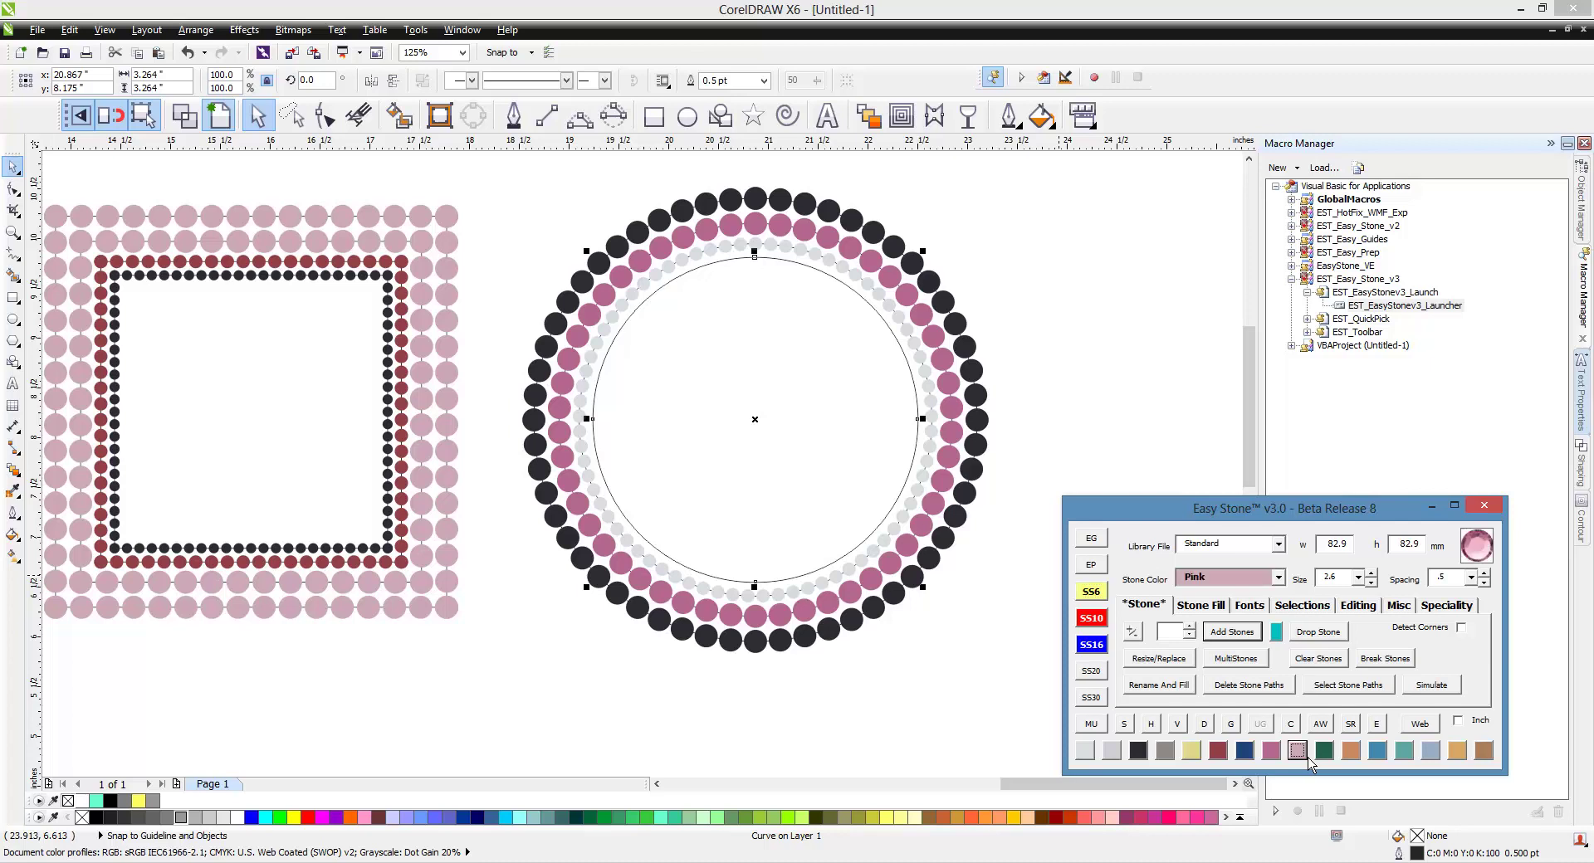
pyautogui.click(1232, 633)
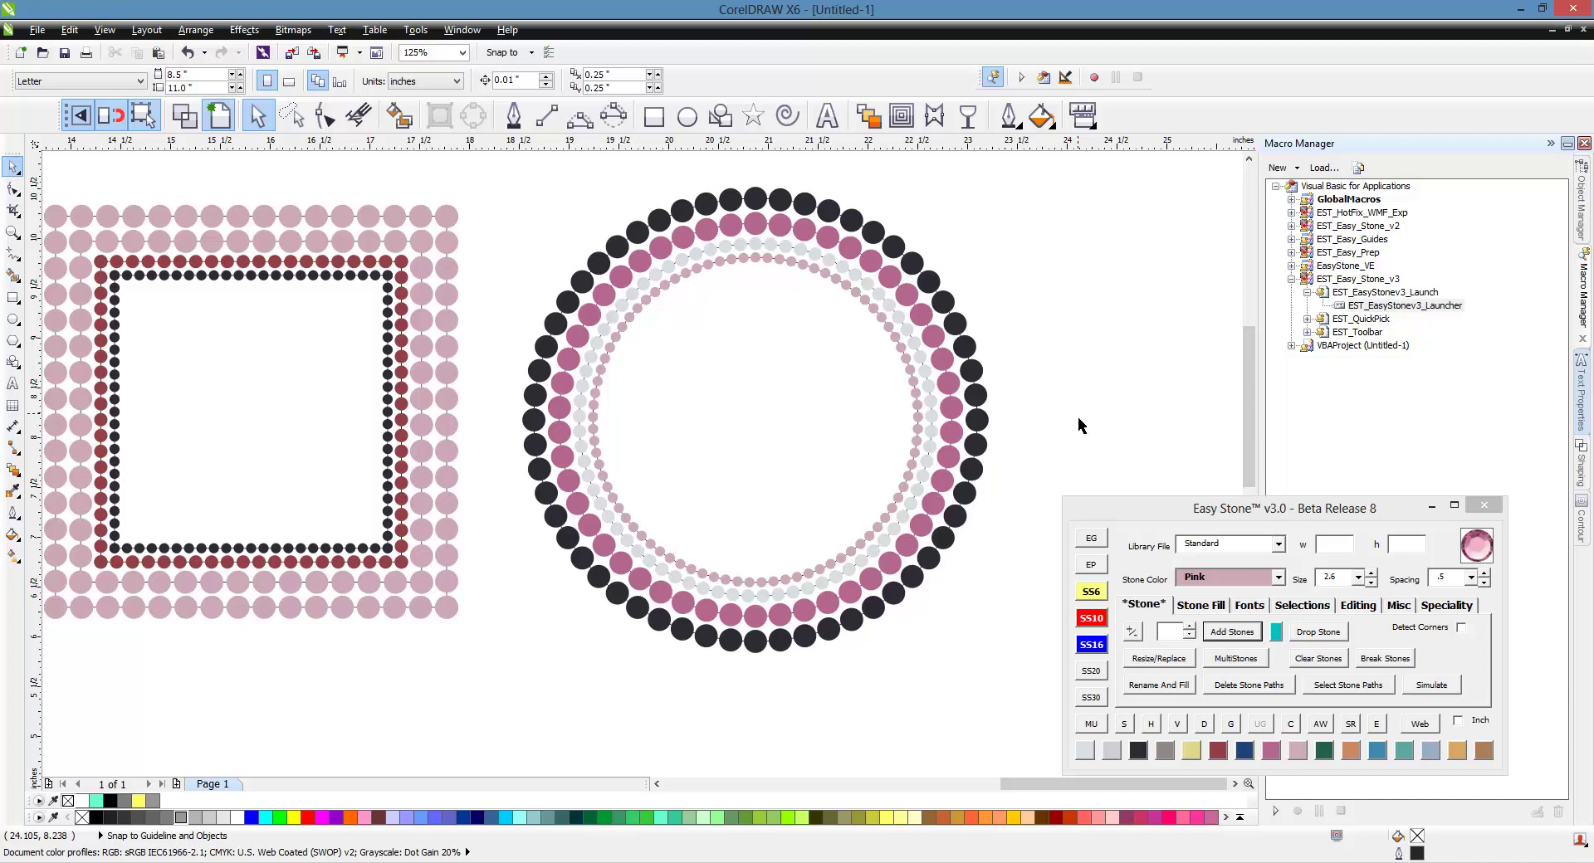
# Step: Open the default stone sizes and spacing settings to review the fixed size for each SS stone
pyautogui.click(1413, 614)
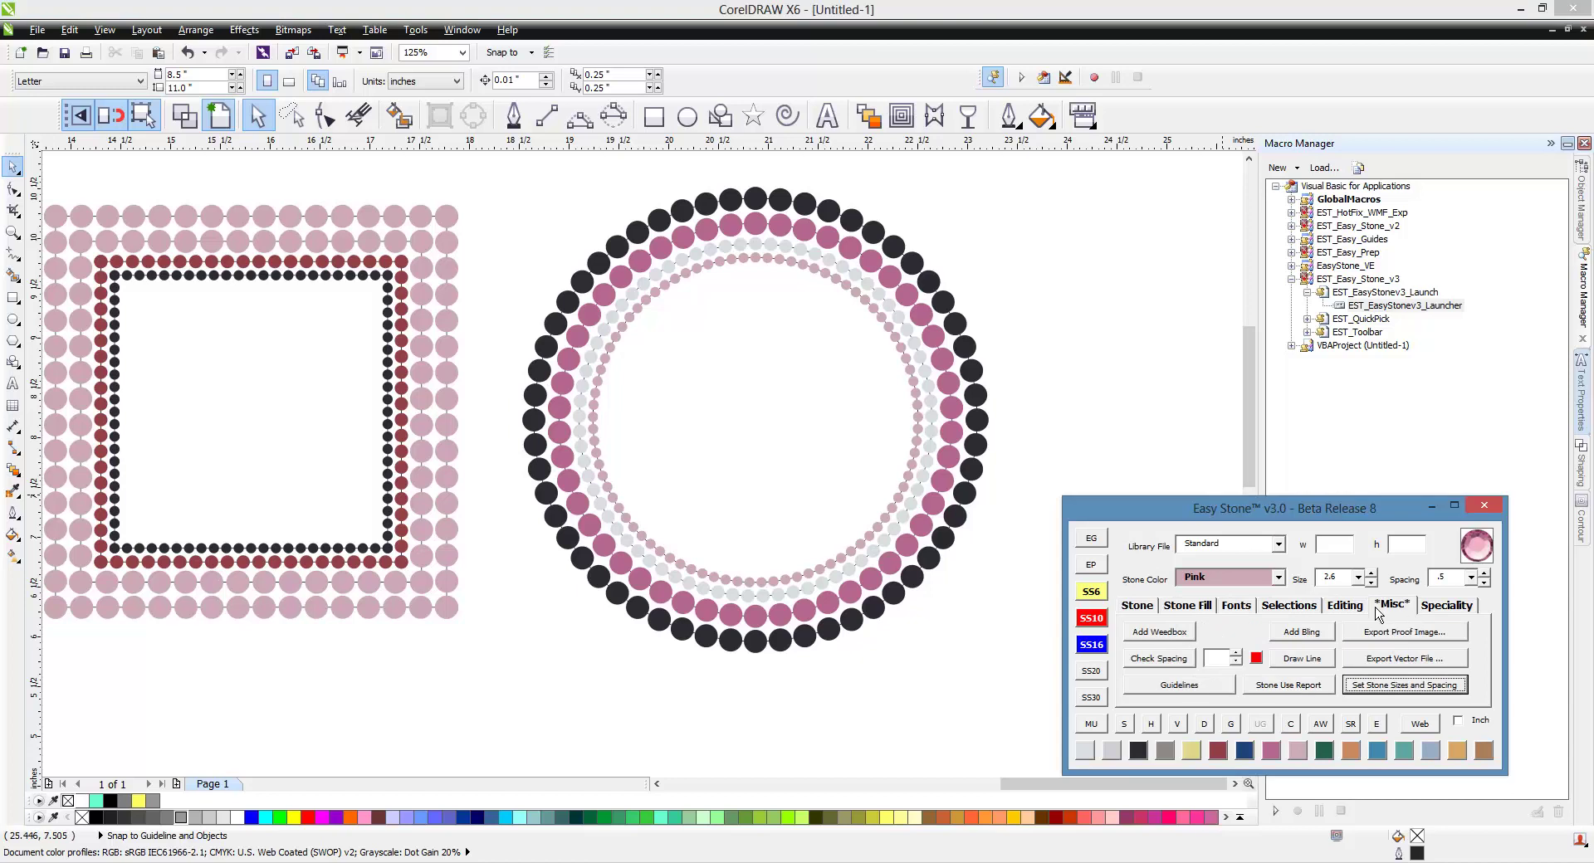
pyautogui.doubleClick(1454, 584)
pyautogui.click(1437, 687)
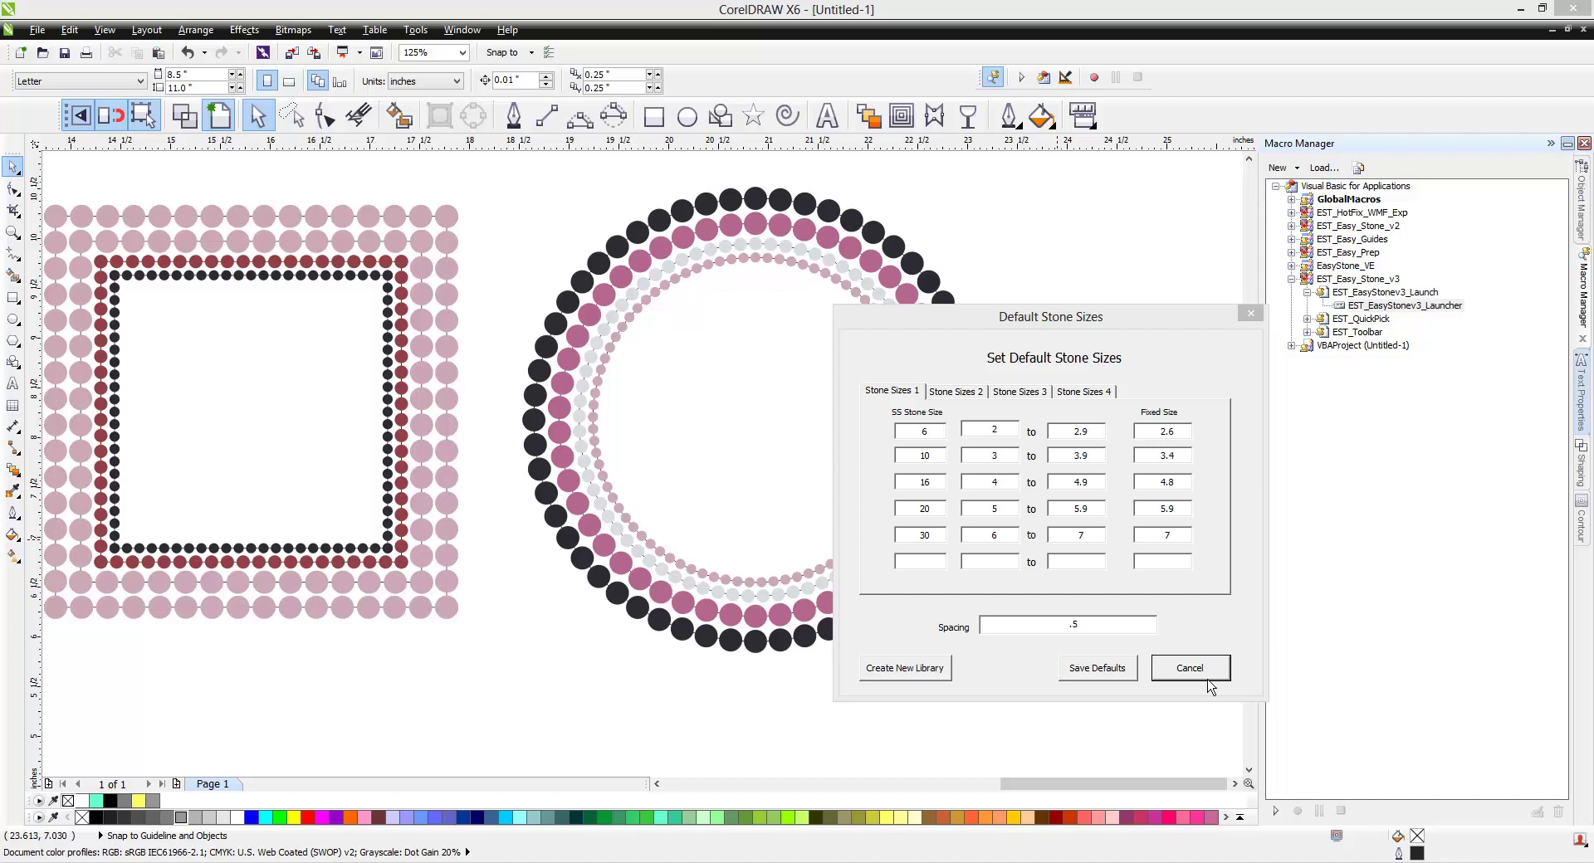
# Step: Close the default stone sizes settings without saving changes
pyautogui.click(1250, 313)
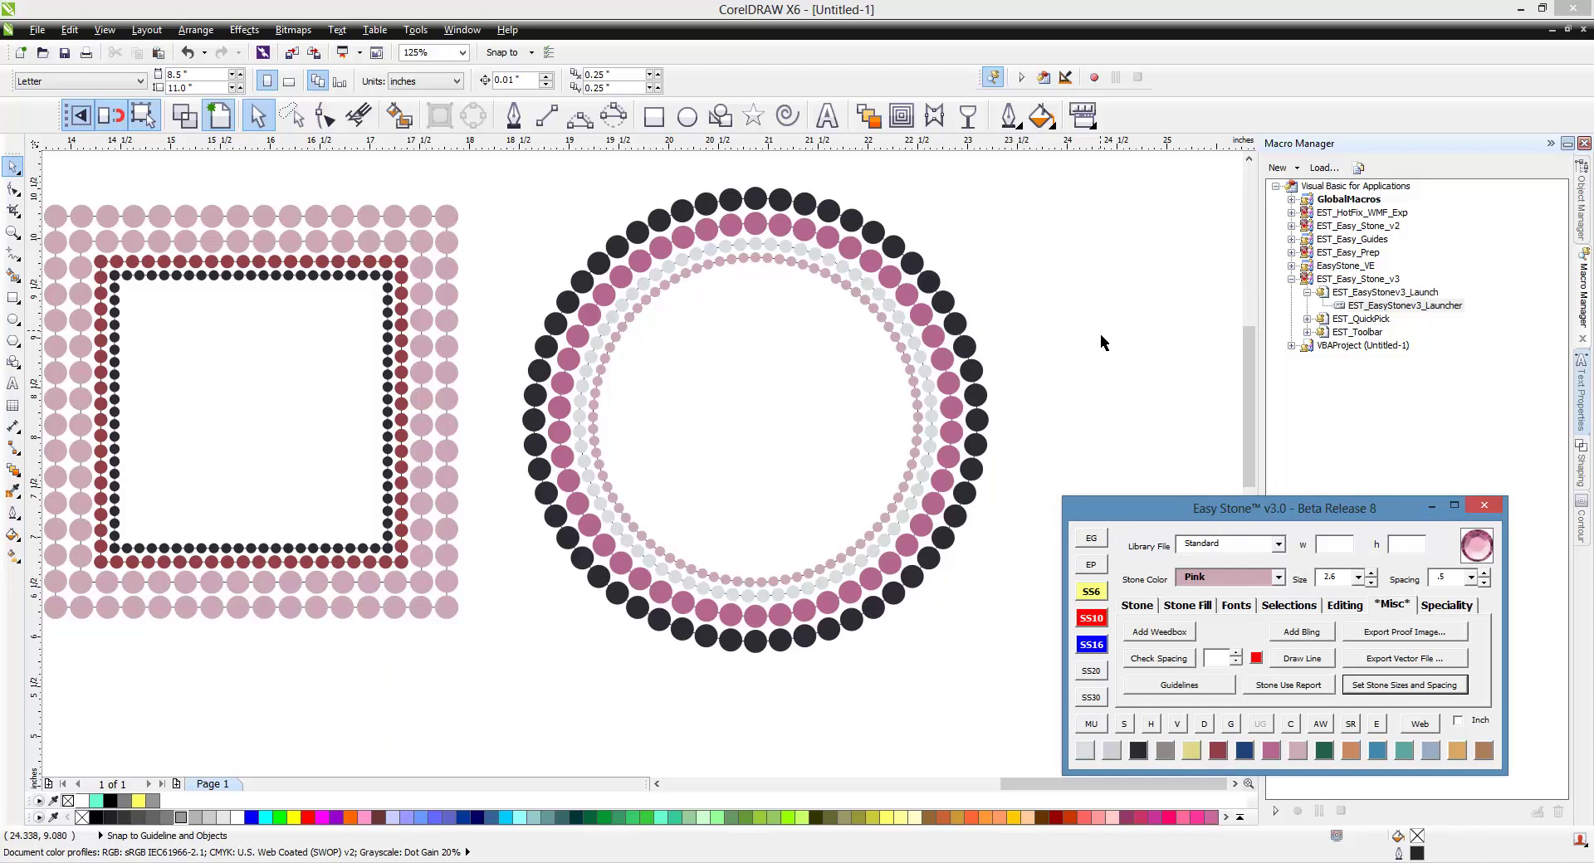
pyautogui.click(611, 443)
pyautogui.scroll(-2, 924, 395)
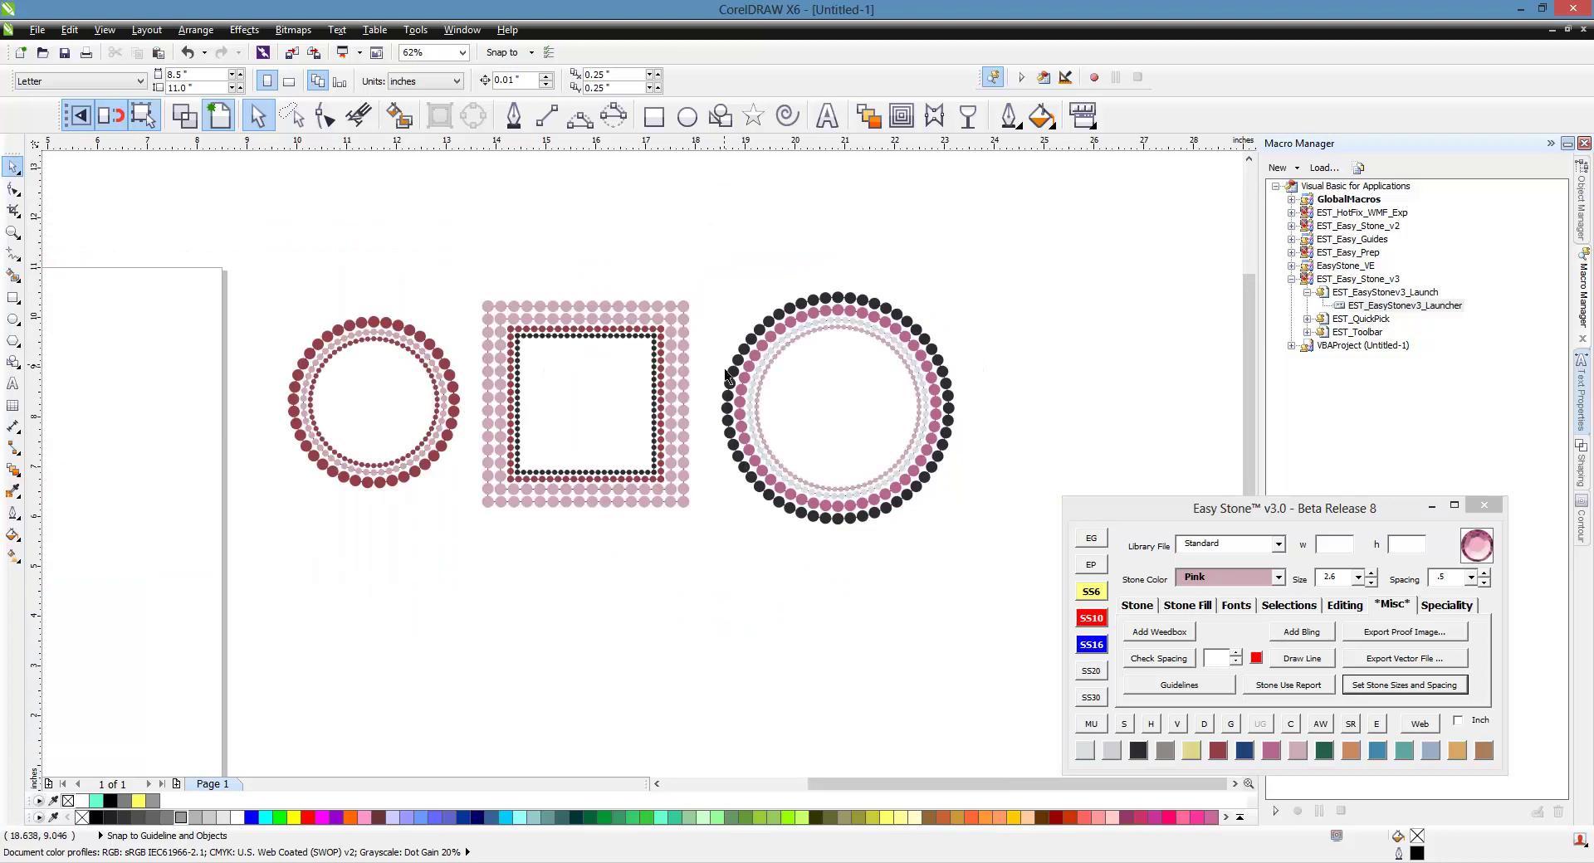
pyautogui.scroll(-1, 411, 536)
pyautogui.scroll(1, 709, 480)
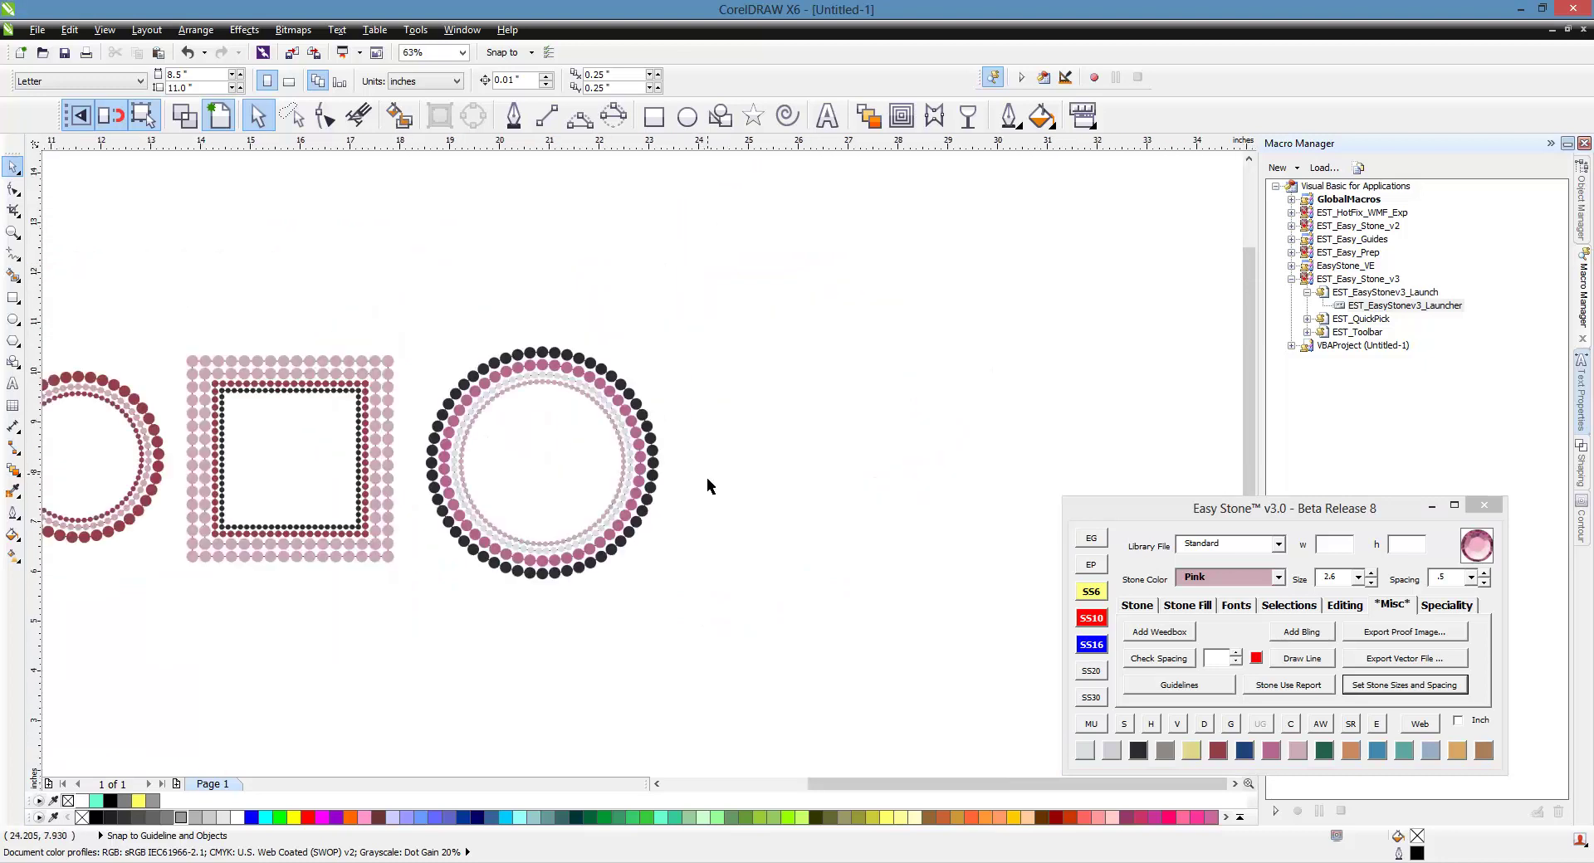
pyautogui.scroll(1, 709, 476)
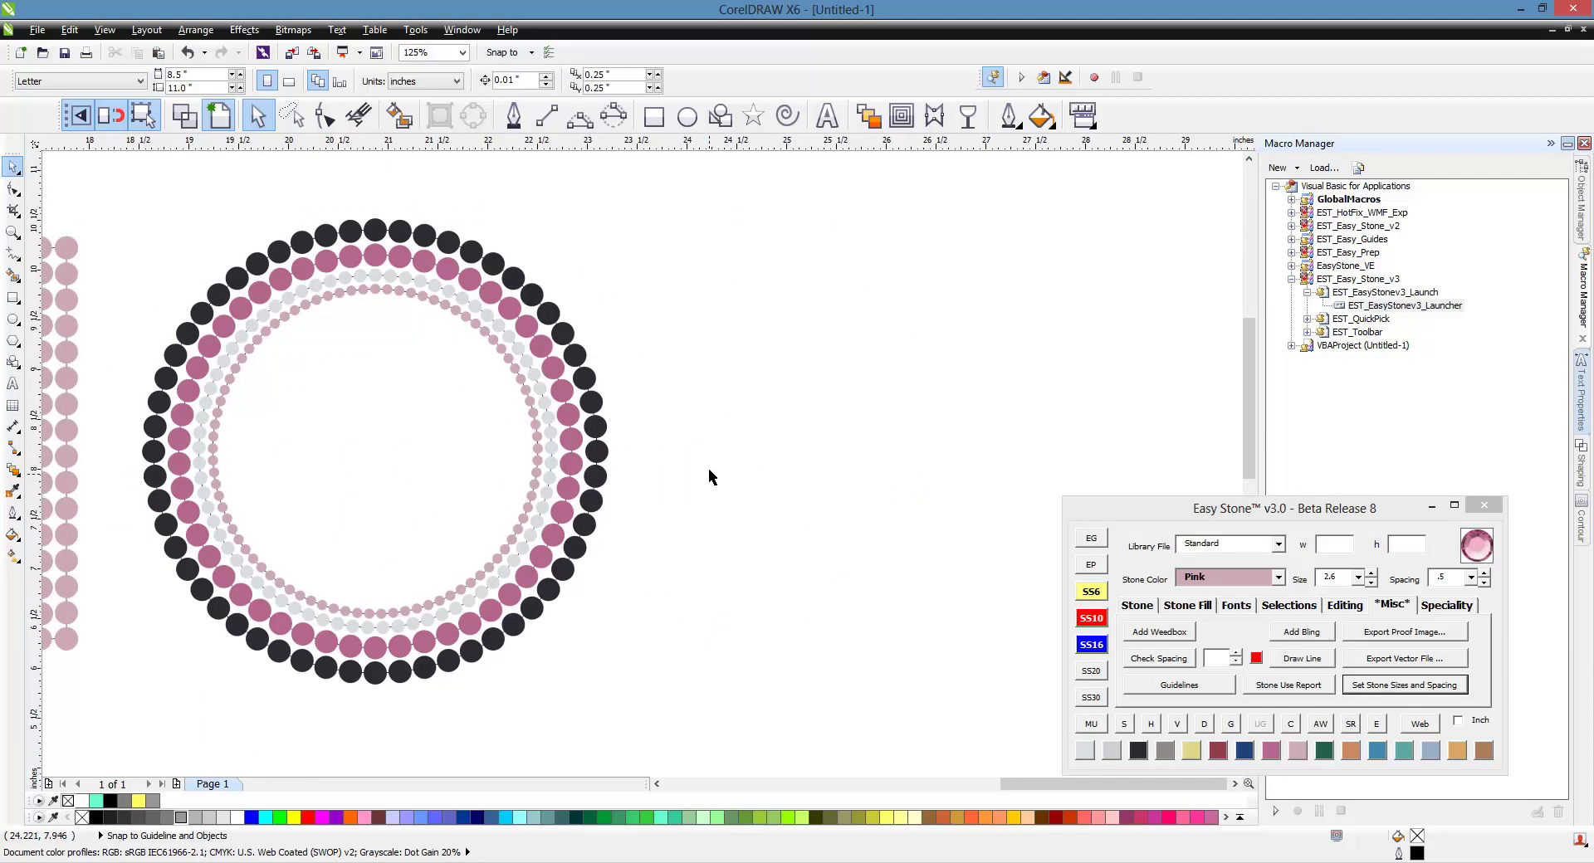
# Step: Add the artistic text letter "I" beside the rhinestone circle and set its font to College
pyautogui.click(828, 117)
pyautogui.click(885, 389)
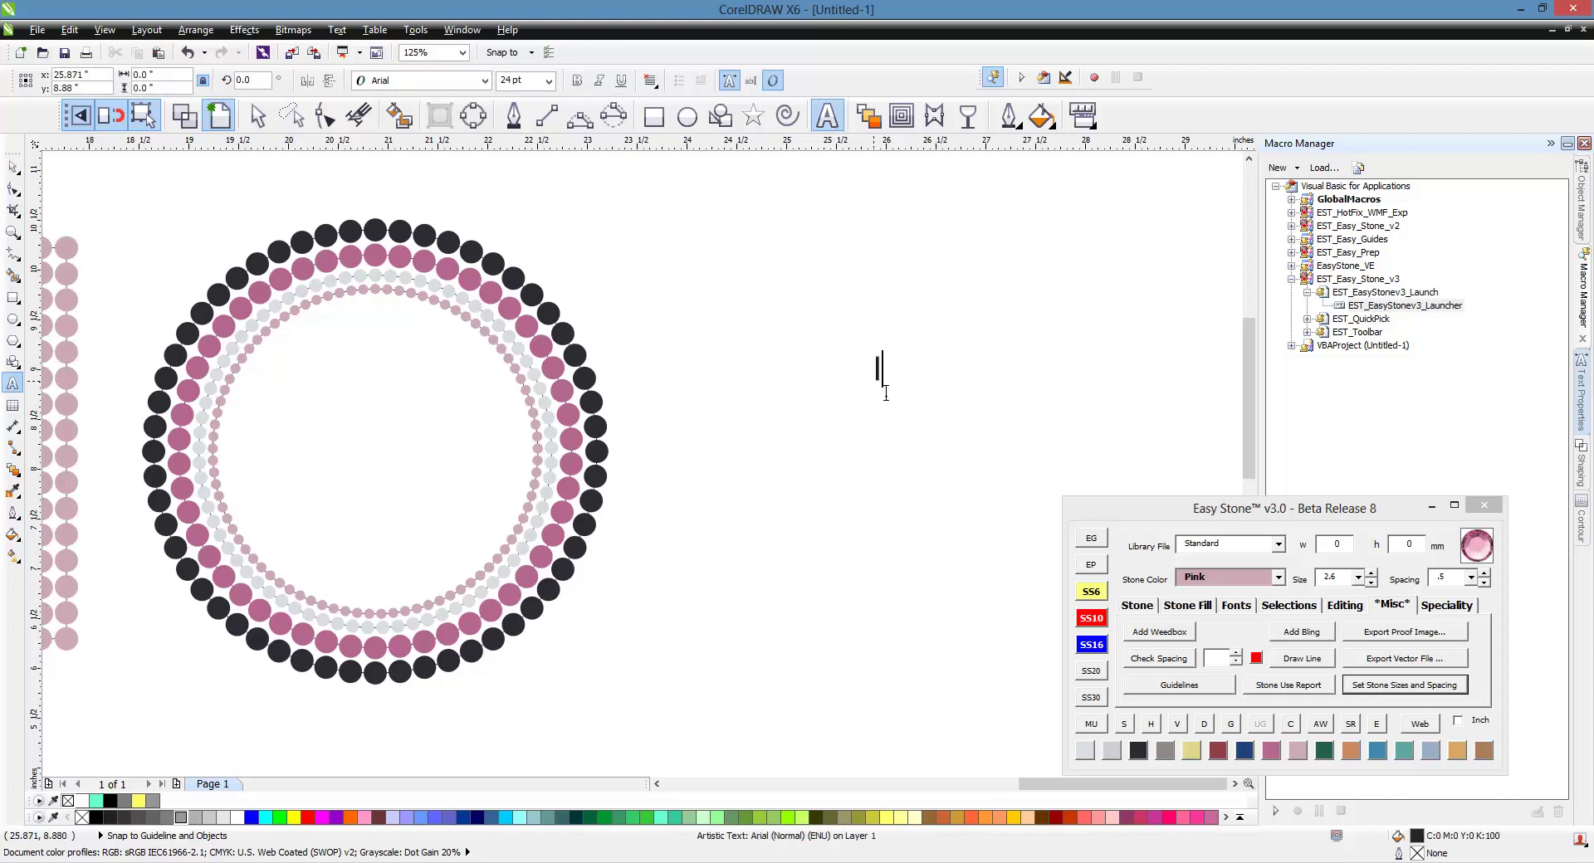
pyautogui.write('I')
pyautogui.click(13, 167)
pyautogui.click(484, 80)
pyautogui.click(711, 322)
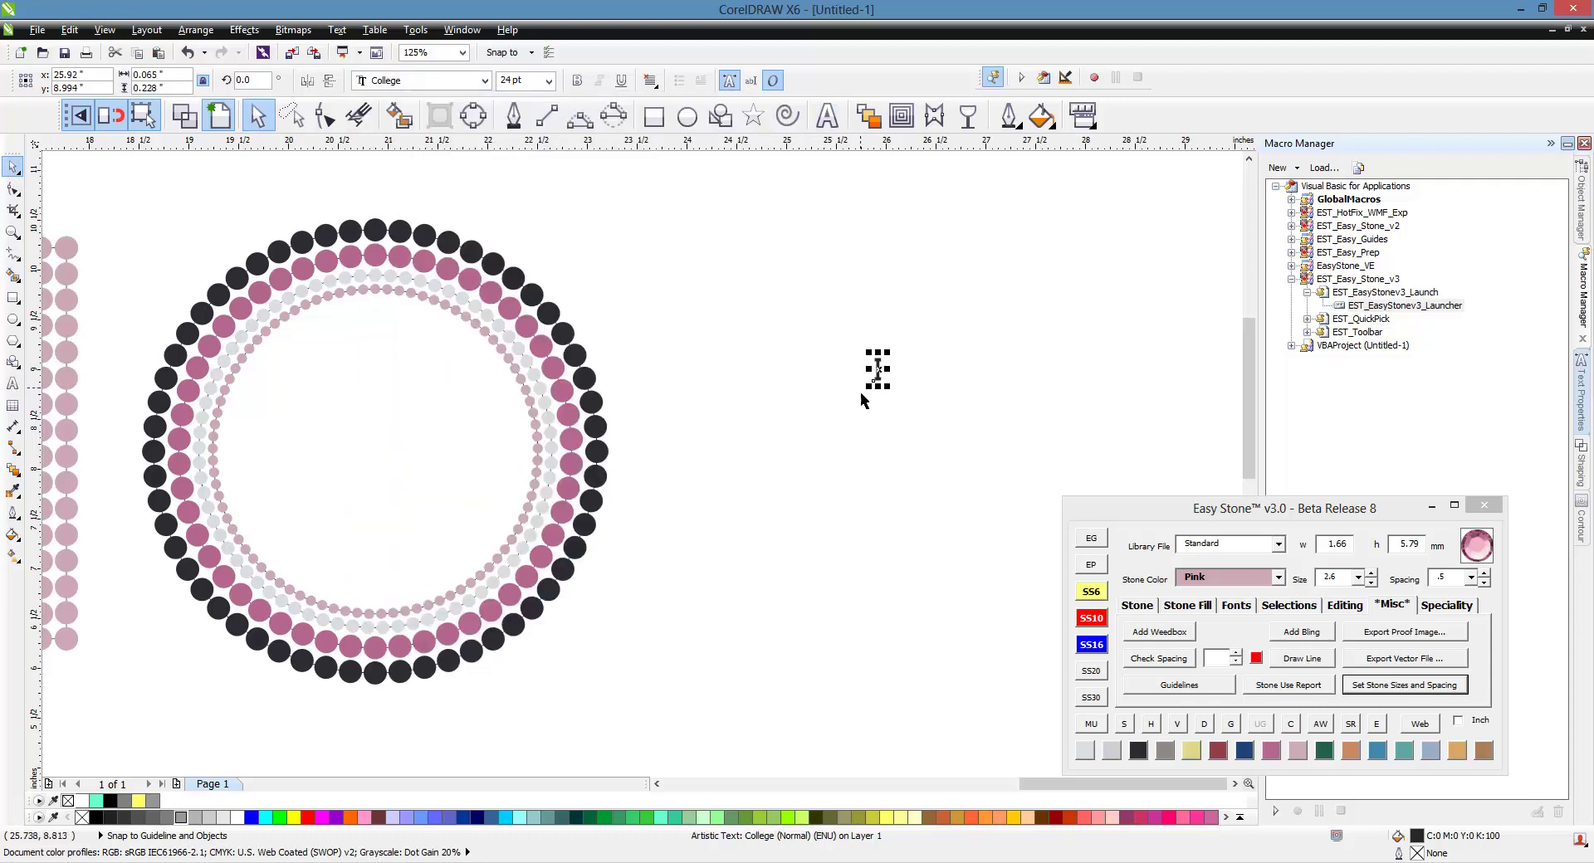
# Step: Enlarge the letter I proportionally to a height of 6 inches
pyautogui.moveTo(866, 387); pyautogui.dragTo(729, 573)
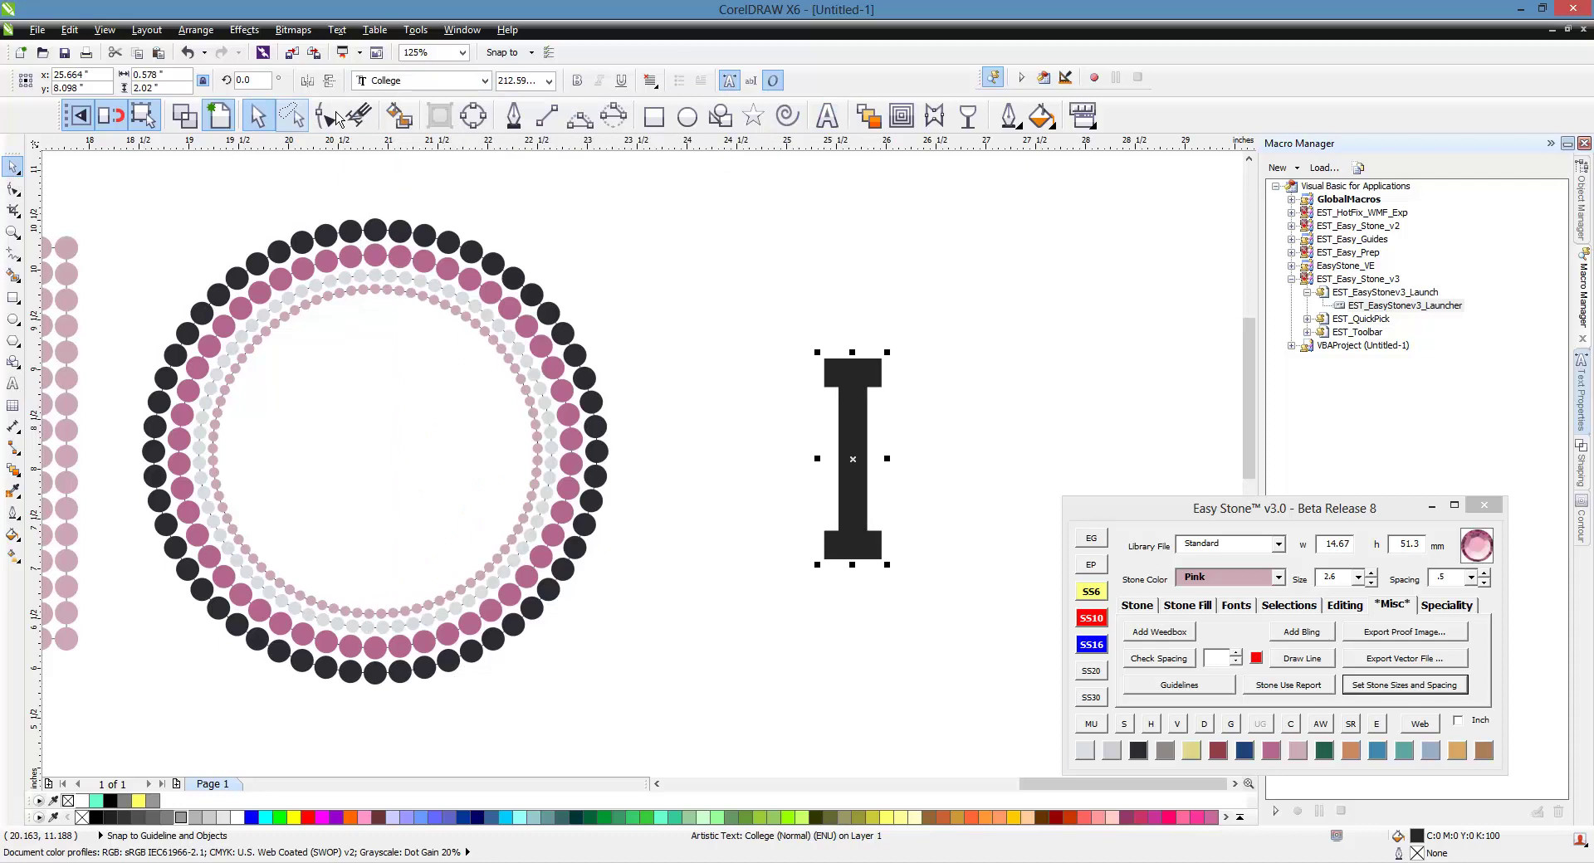
pyautogui.doubleClick(175, 90)
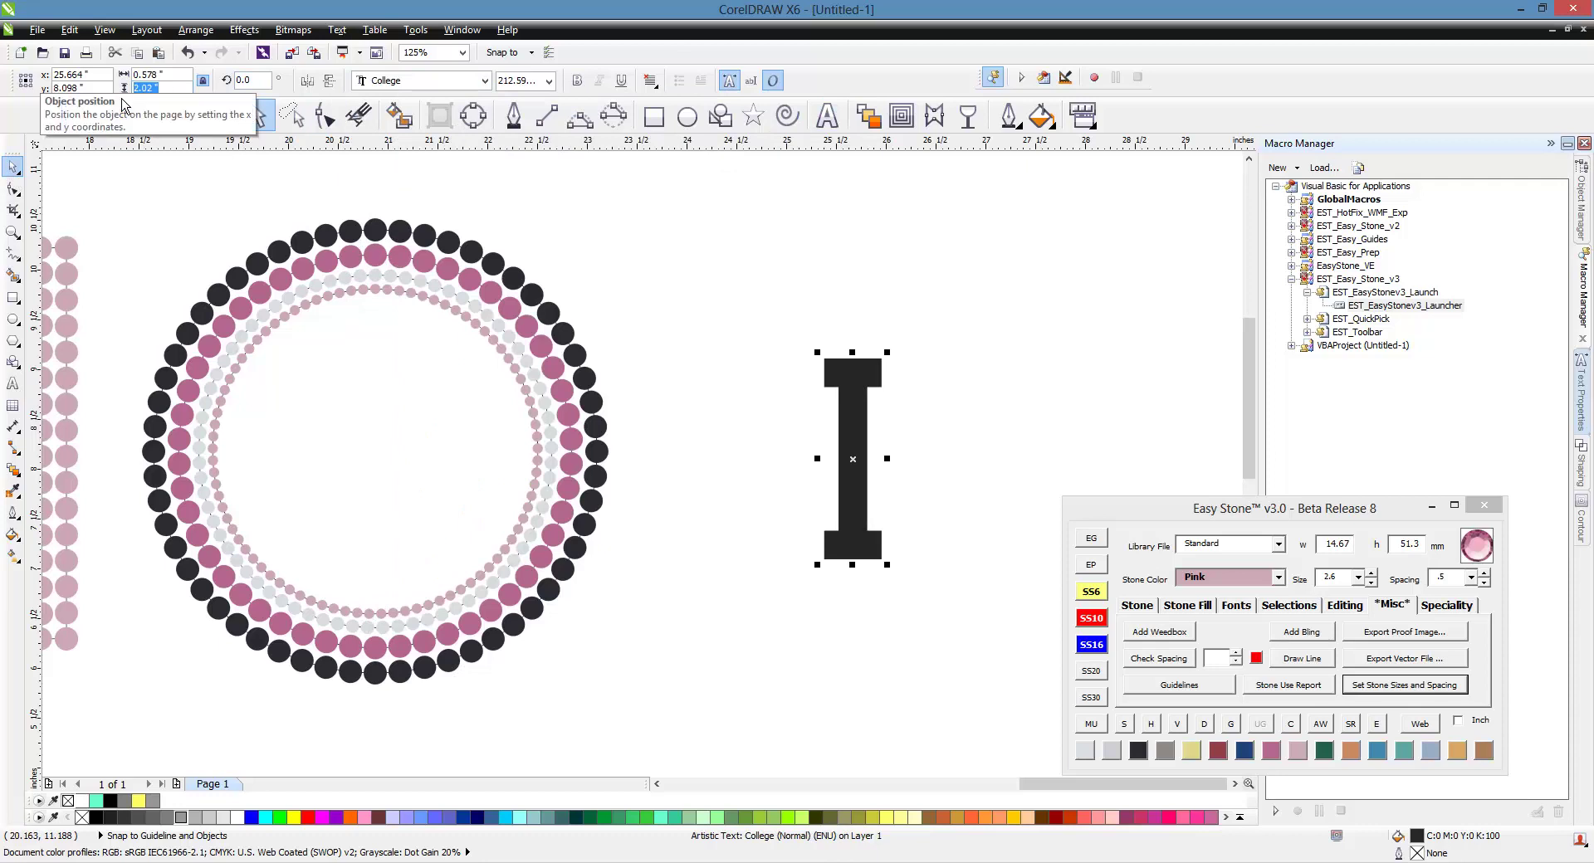
pyautogui.write('6')
pyautogui.press('Return')
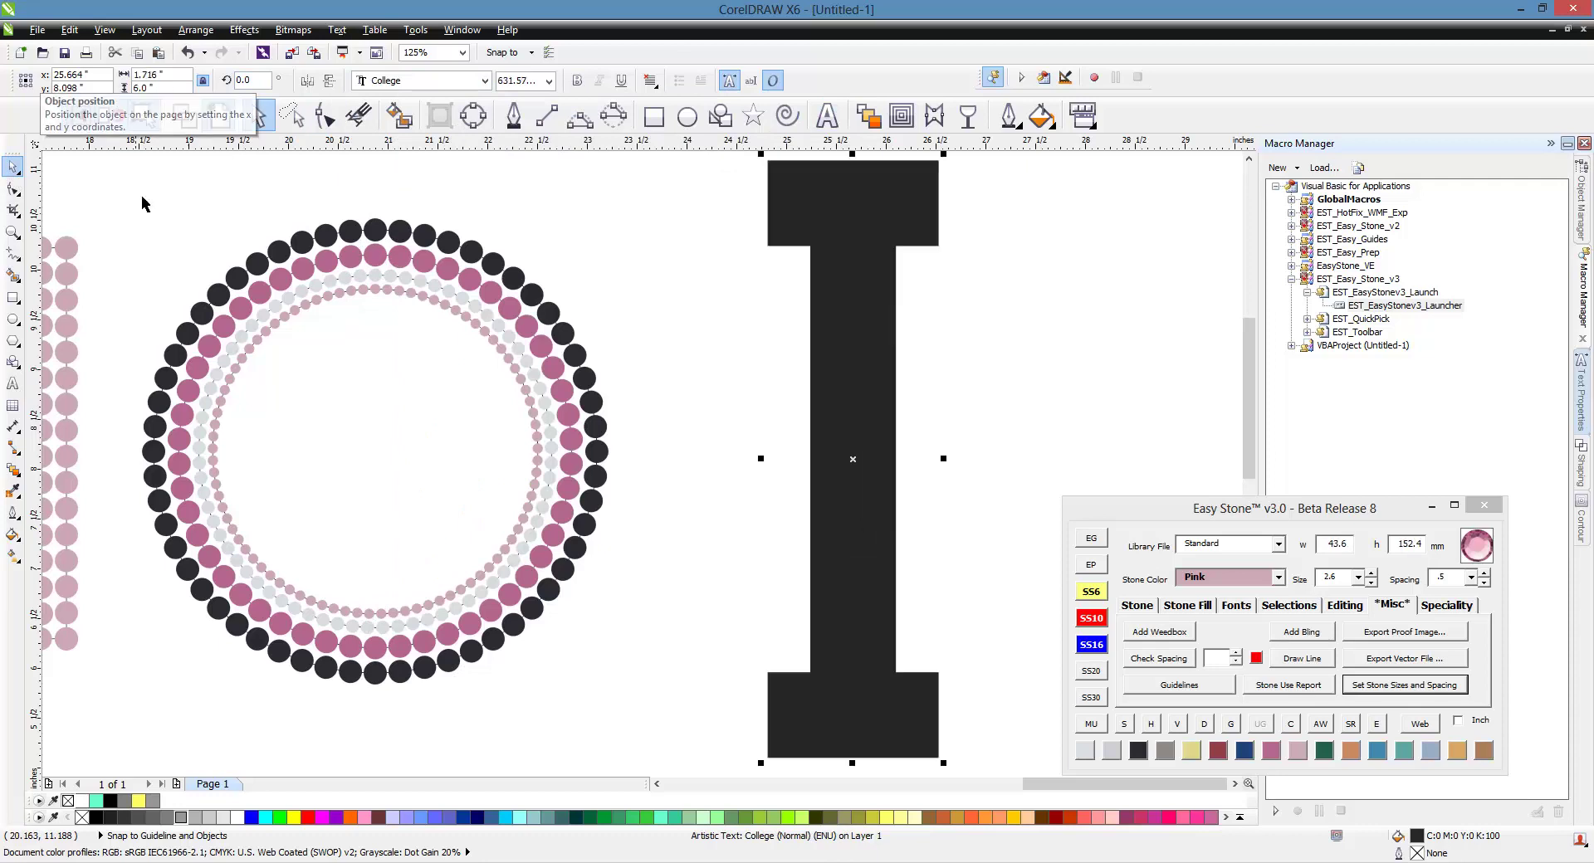
# Step: Move the letter I farther away from the rhinestone circle, to about X 27.5" and Y 7.26"
pyautogui.scroll(-2, 207, 232)
pyautogui.scroll(2, 494, 187)
pyautogui.moveTo(570, 310); pyautogui.dragTo(655, 357)
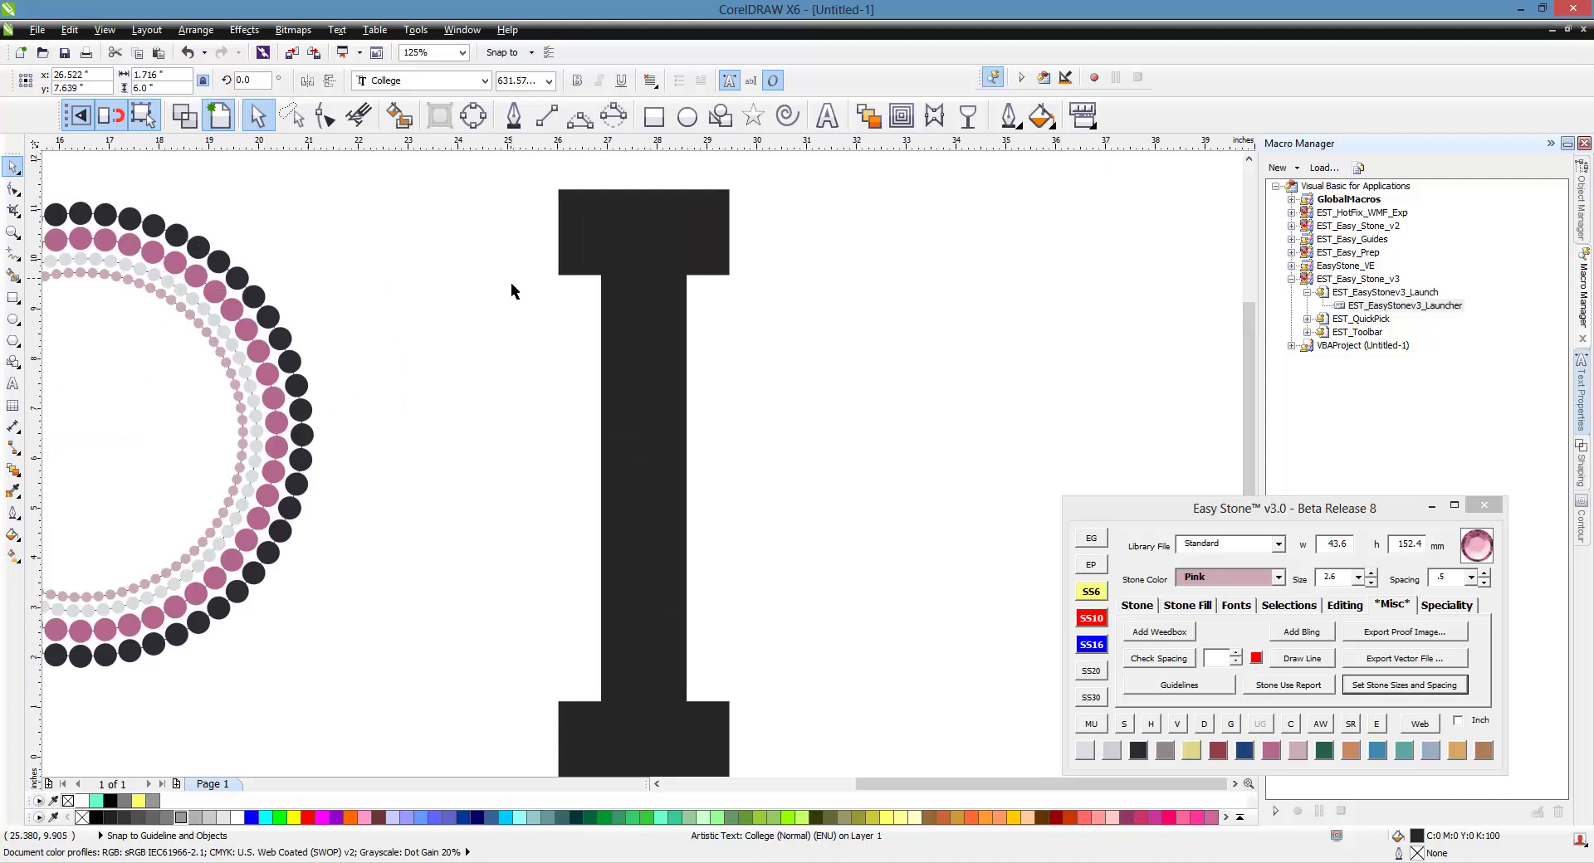
pyautogui.scroll(-2, 655, 357)
pyautogui.moveTo(573, 297); pyautogui.dragTo(622, 316)
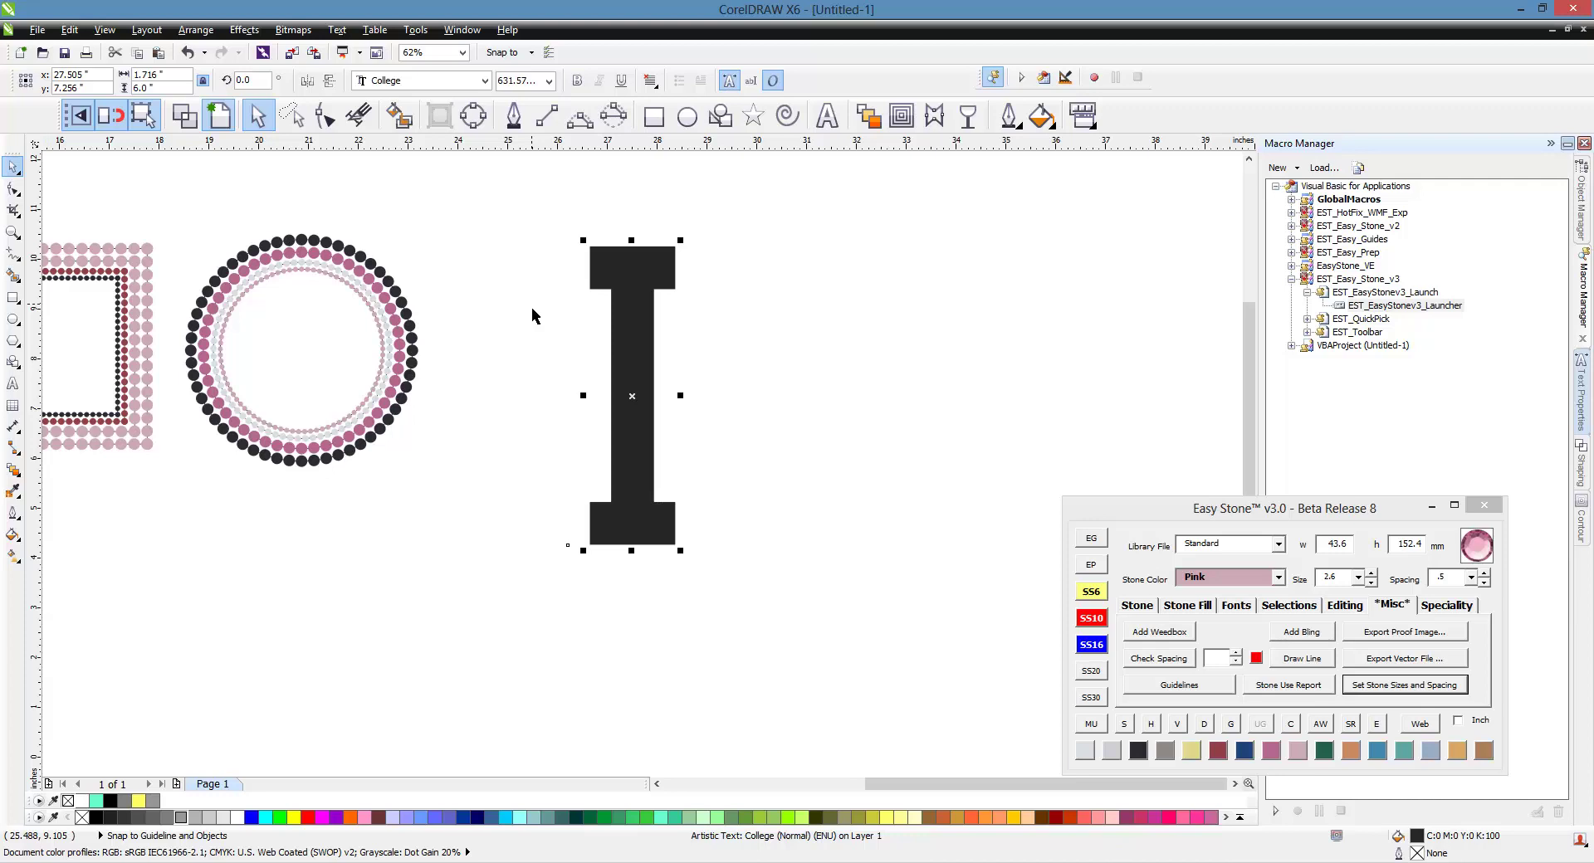
# Step: Convert the letter I to curves
pyautogui.click(722, 327)
pyautogui.scroll(2, 647, 275)
pyautogui.click(646, 275)
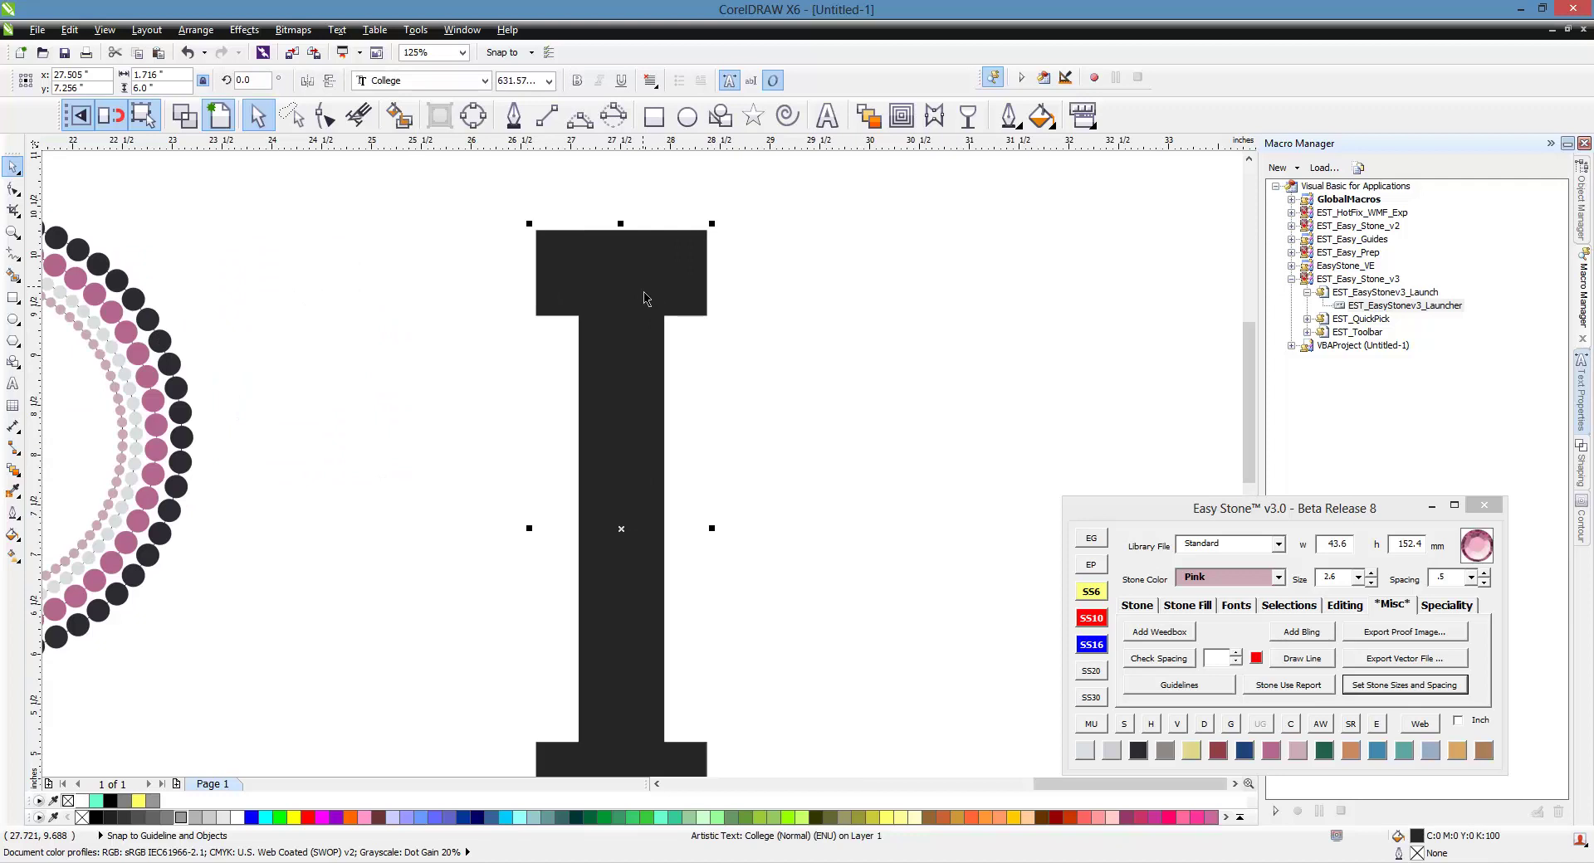
pyautogui.hotkey('ctrl', 'q')
# Step: Create an island fill offset around the letter I using the ss10 - ss6 preset
pyautogui.click(1207, 624)
pyautogui.click(1200, 607)
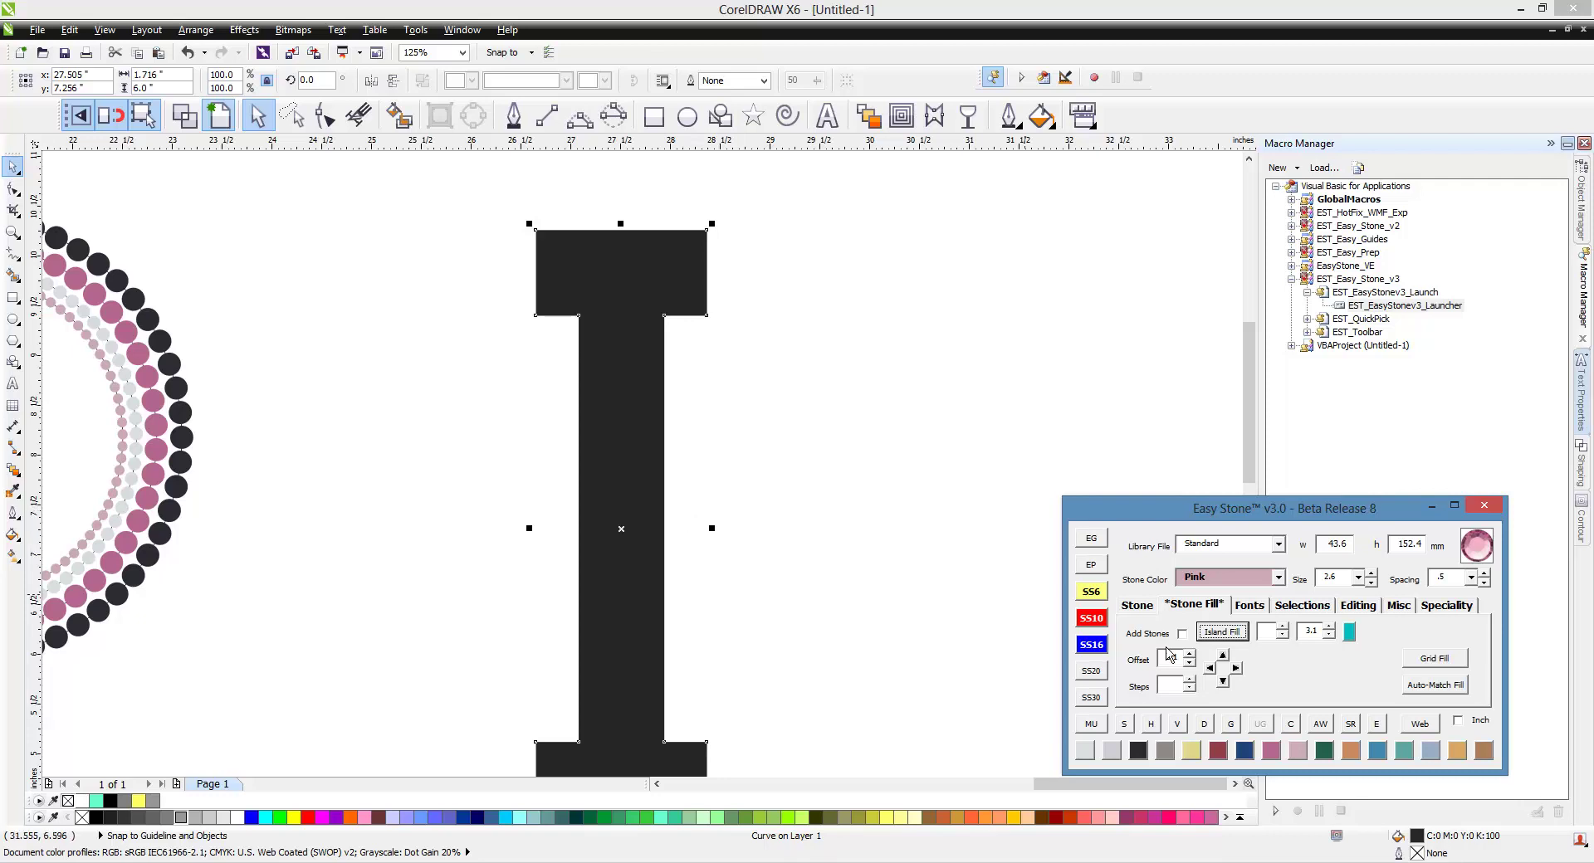
pyautogui.click(1351, 635)
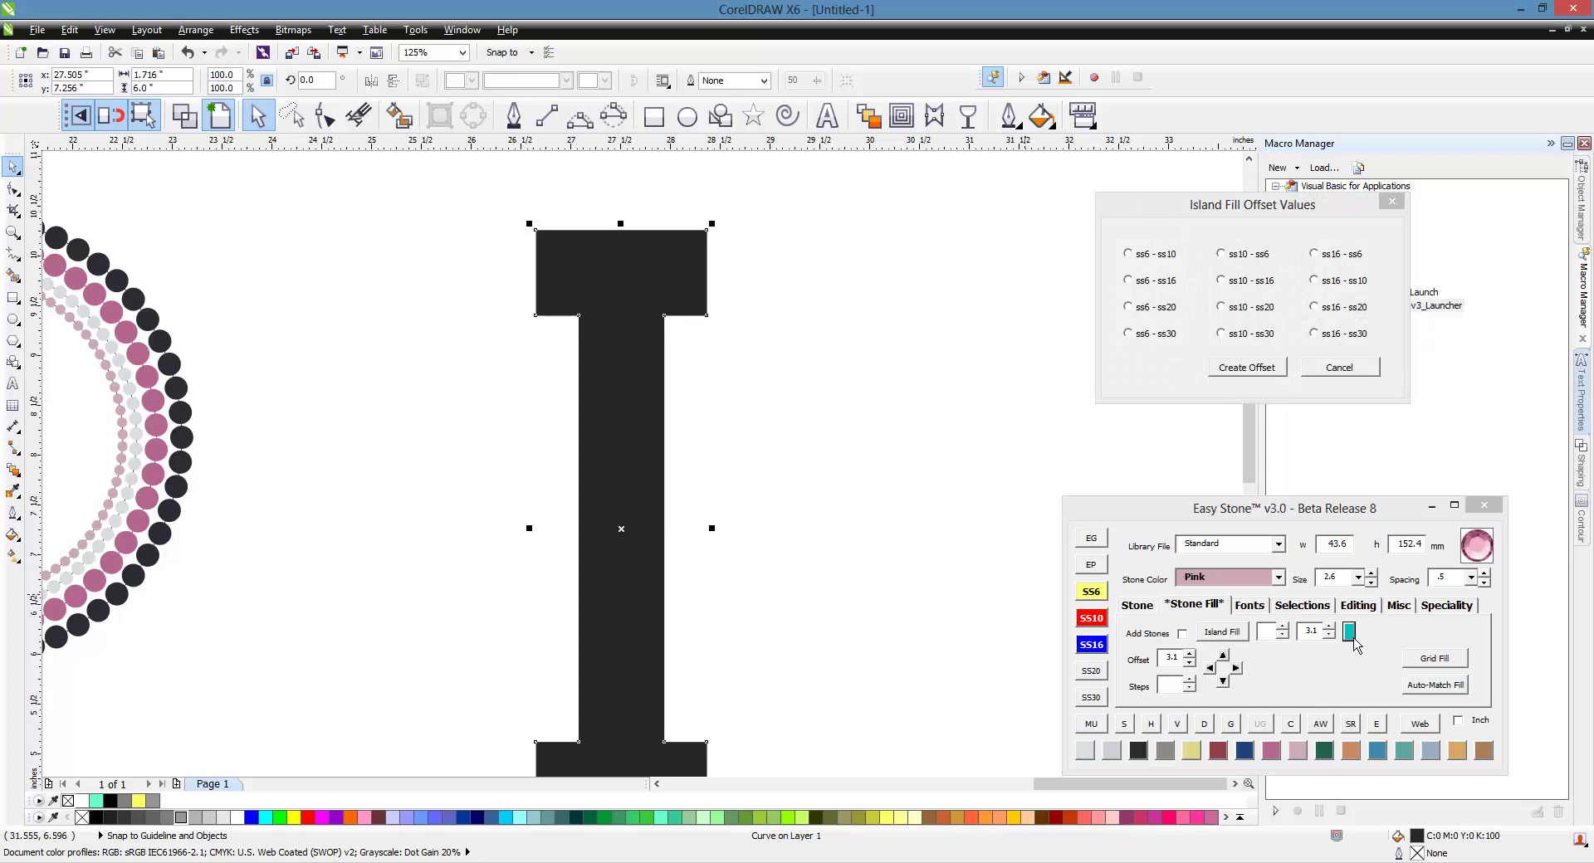
pyautogui.click(1251, 262)
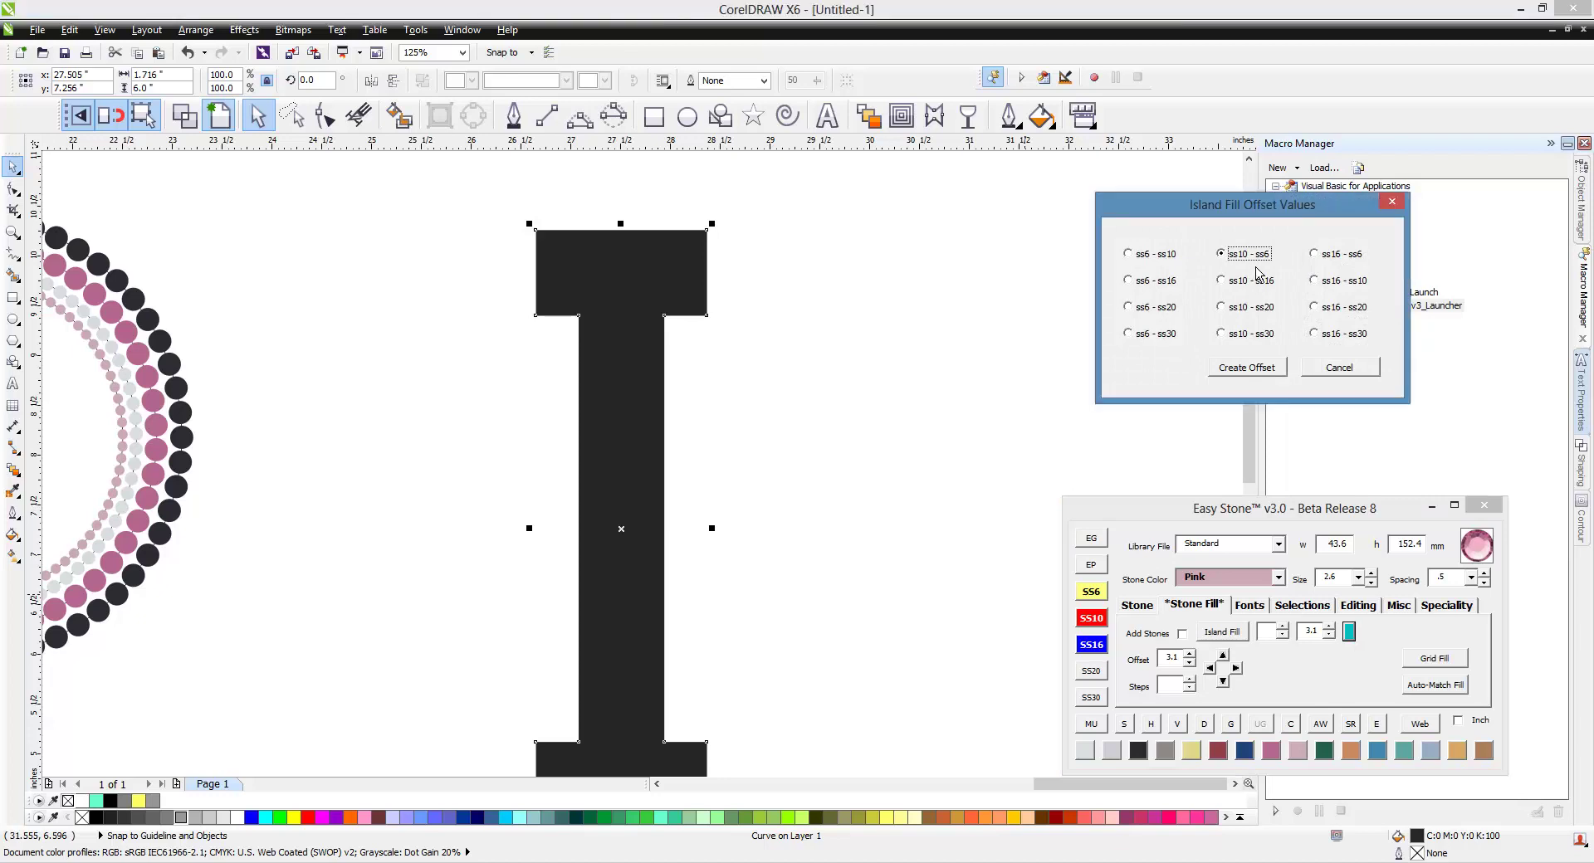
pyautogui.click(1265, 371)
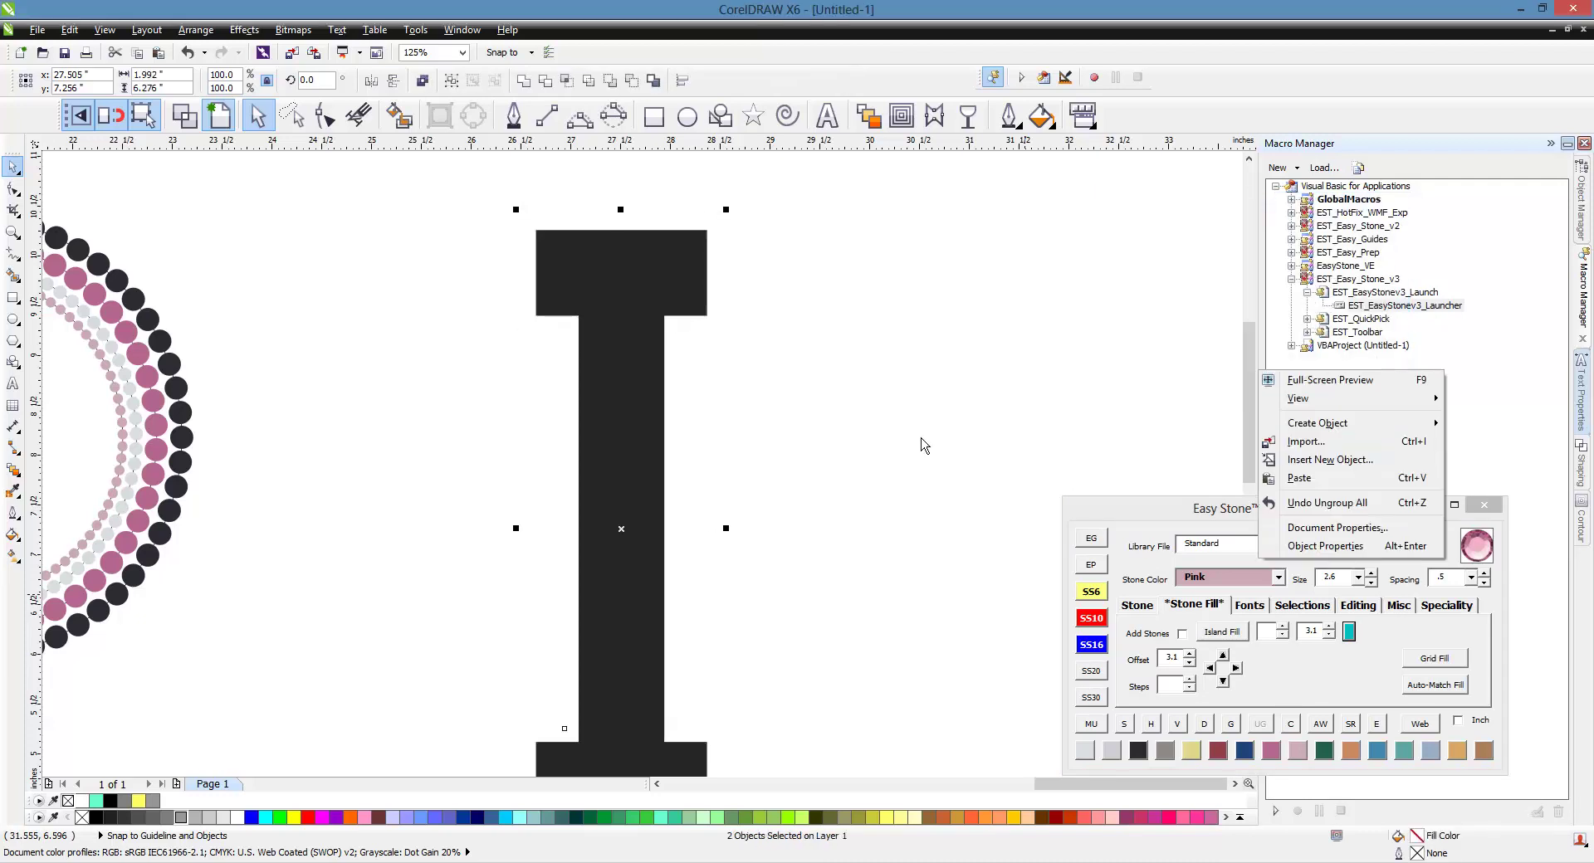
# Step: Set the outline color of the letter and its offset contour to orange (#FF6633)
pyautogui.click(724, 834)
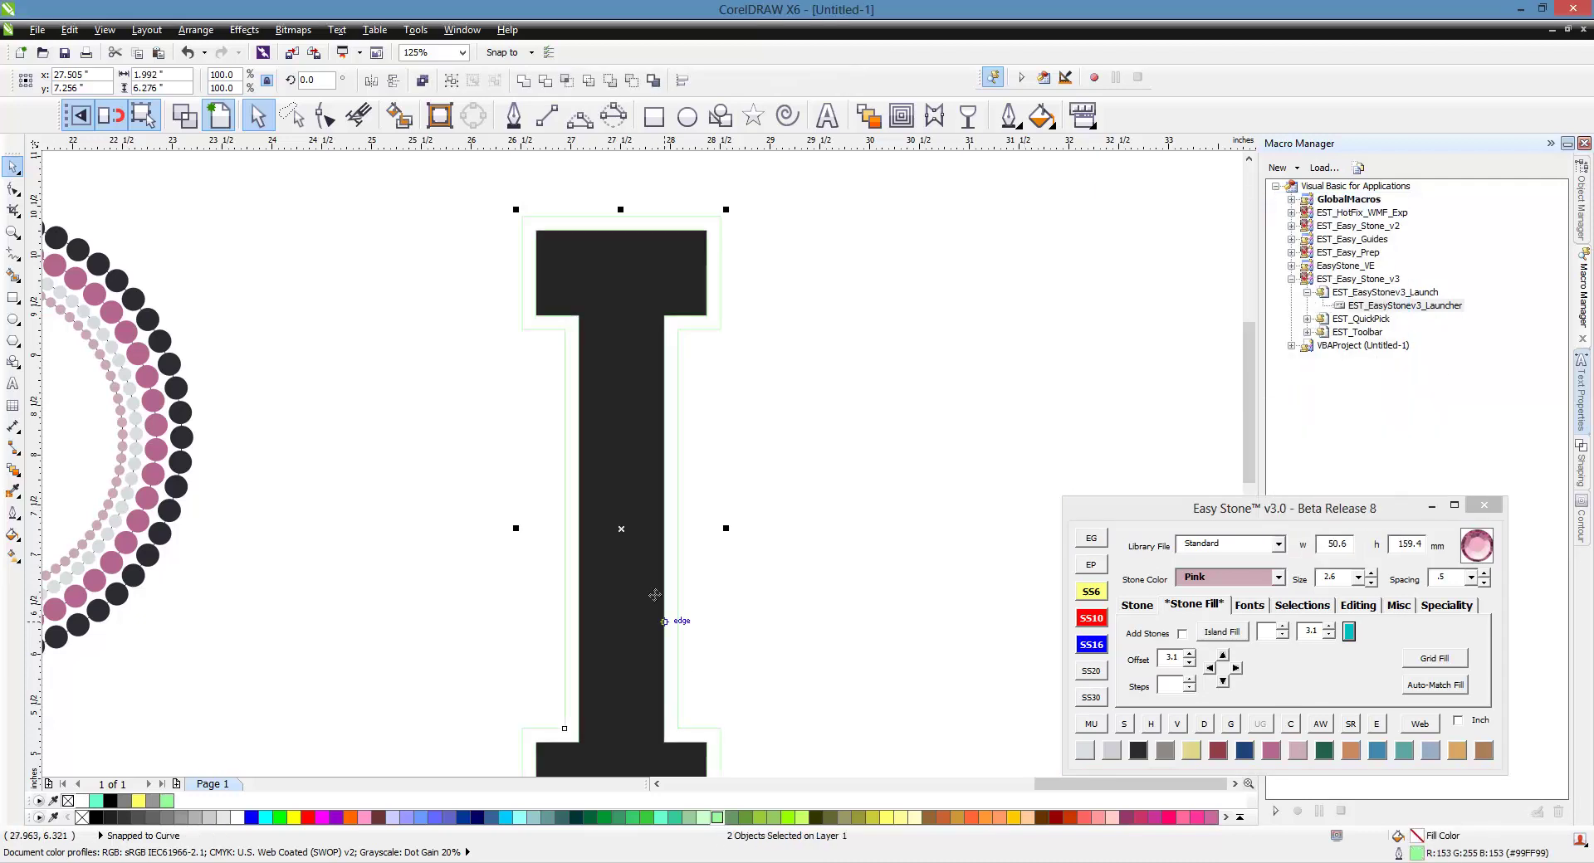
pyautogui.rightClick(970, 818)
pyautogui.click(698, 624)
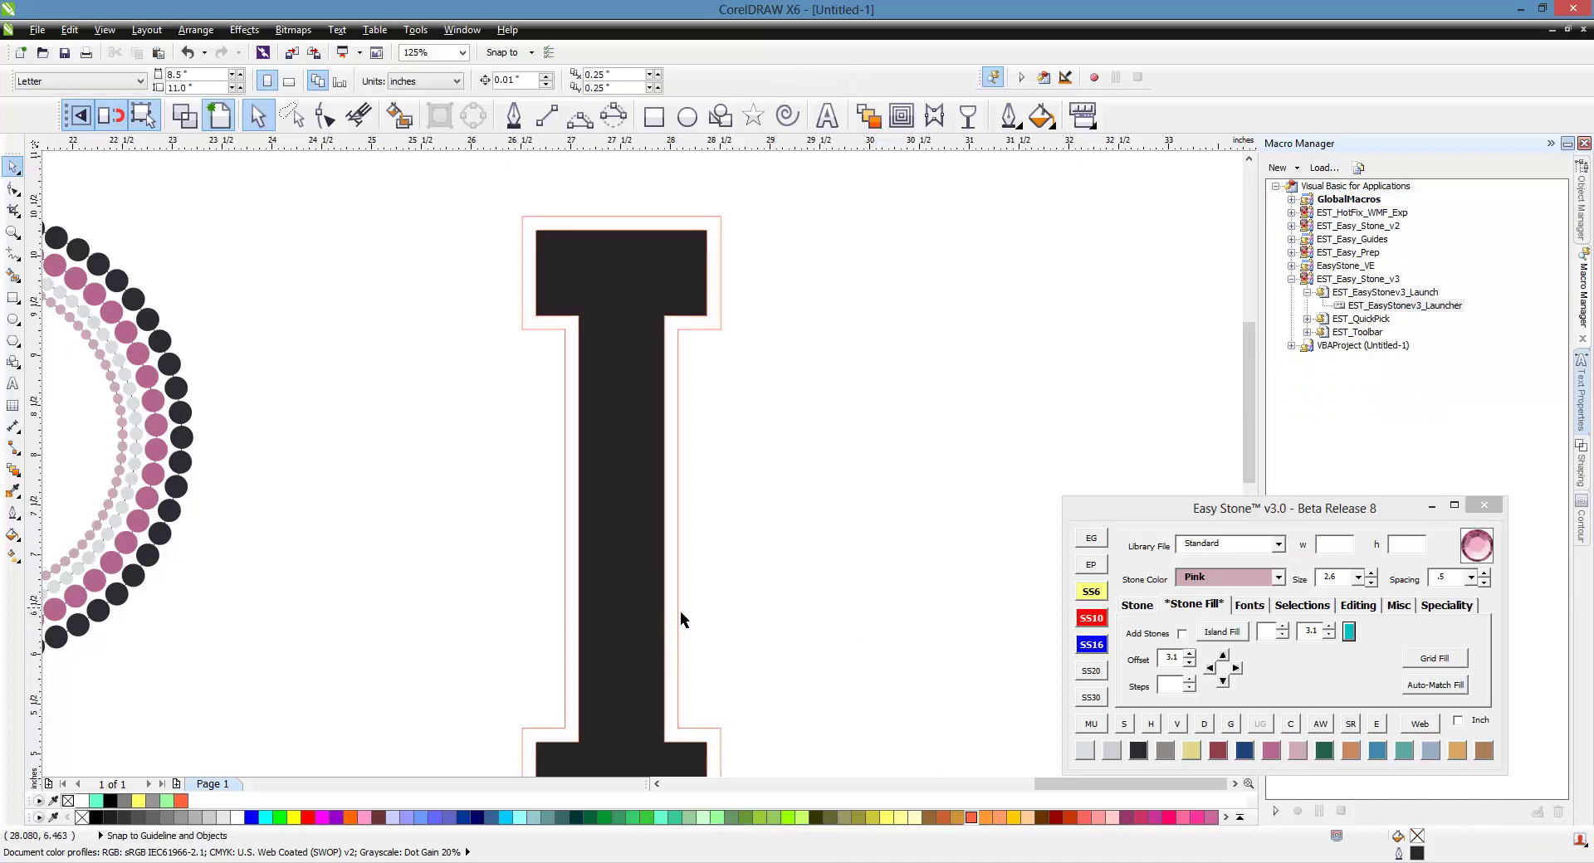
# Step: Create a second island fill contour outside the orange offset outline with an offset of 3.1
pyautogui.click(678, 613)
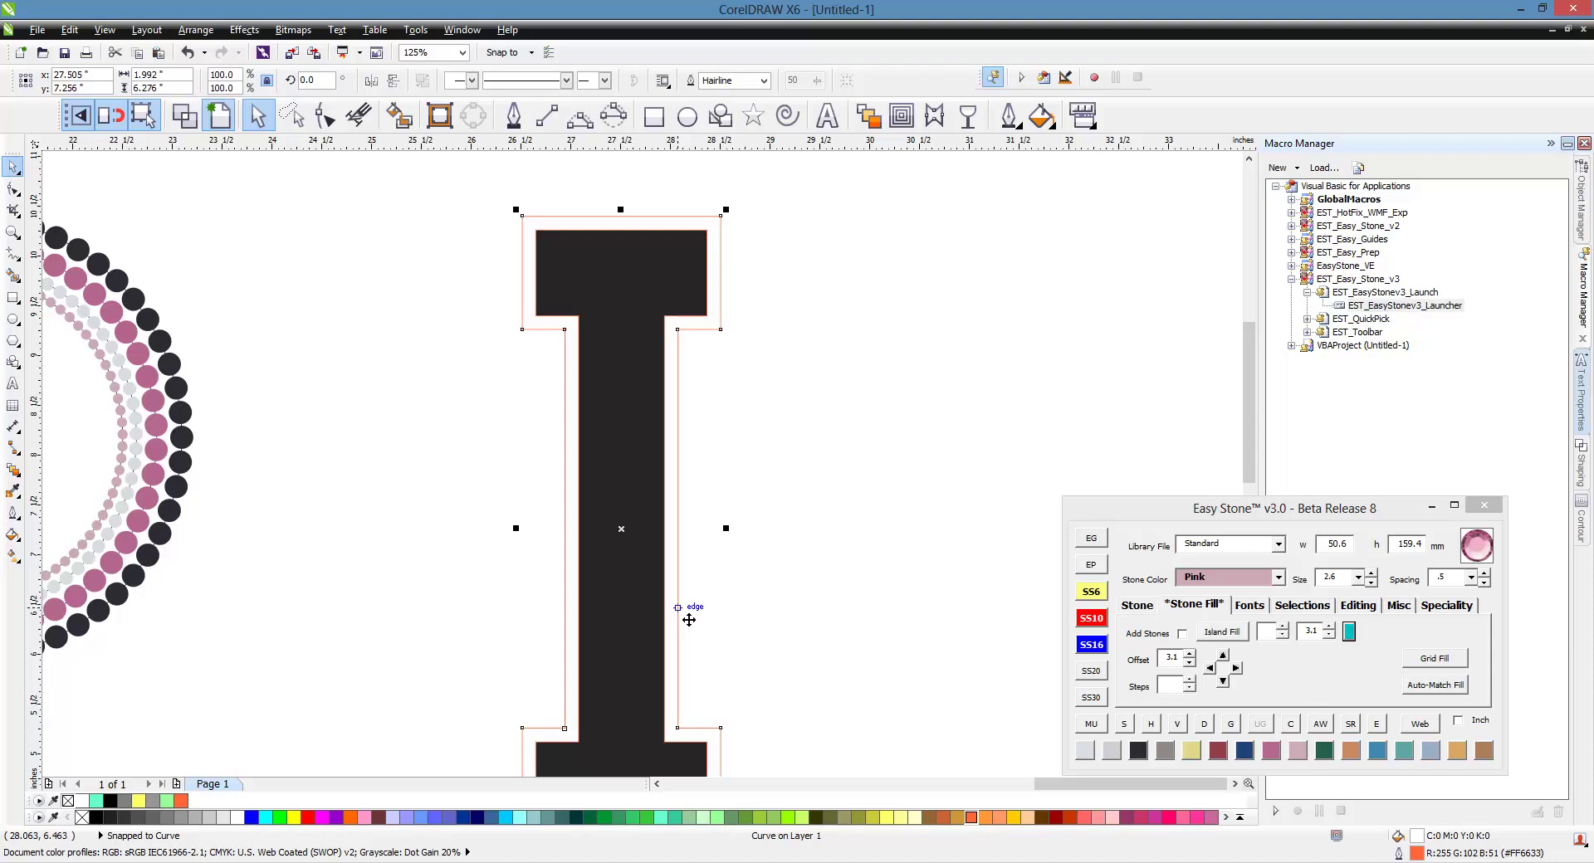
pyautogui.click(1283, 627)
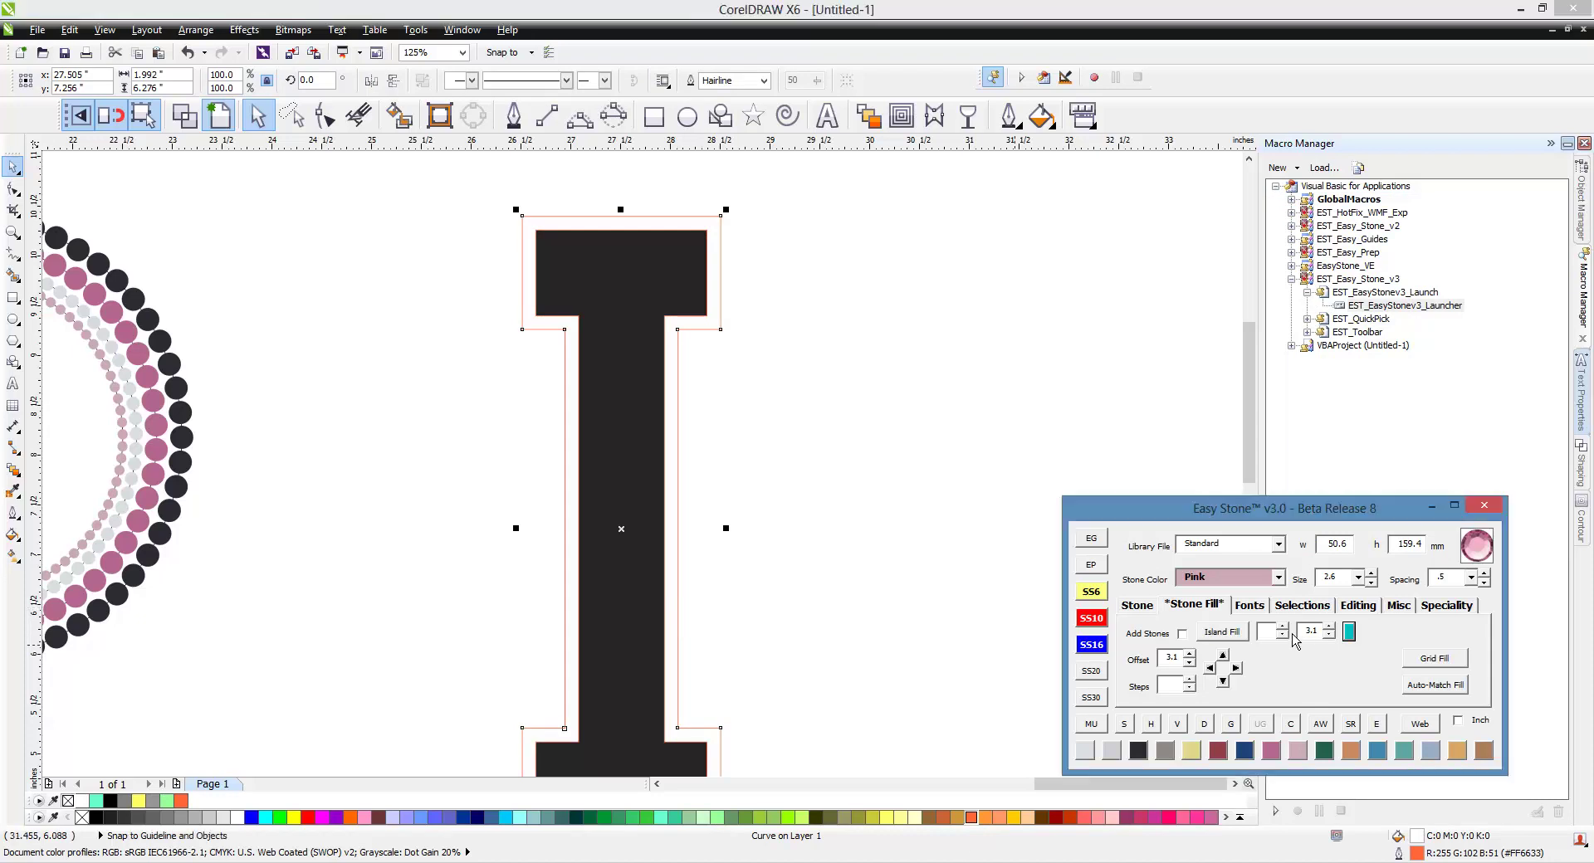
pyautogui.click(1234, 637)
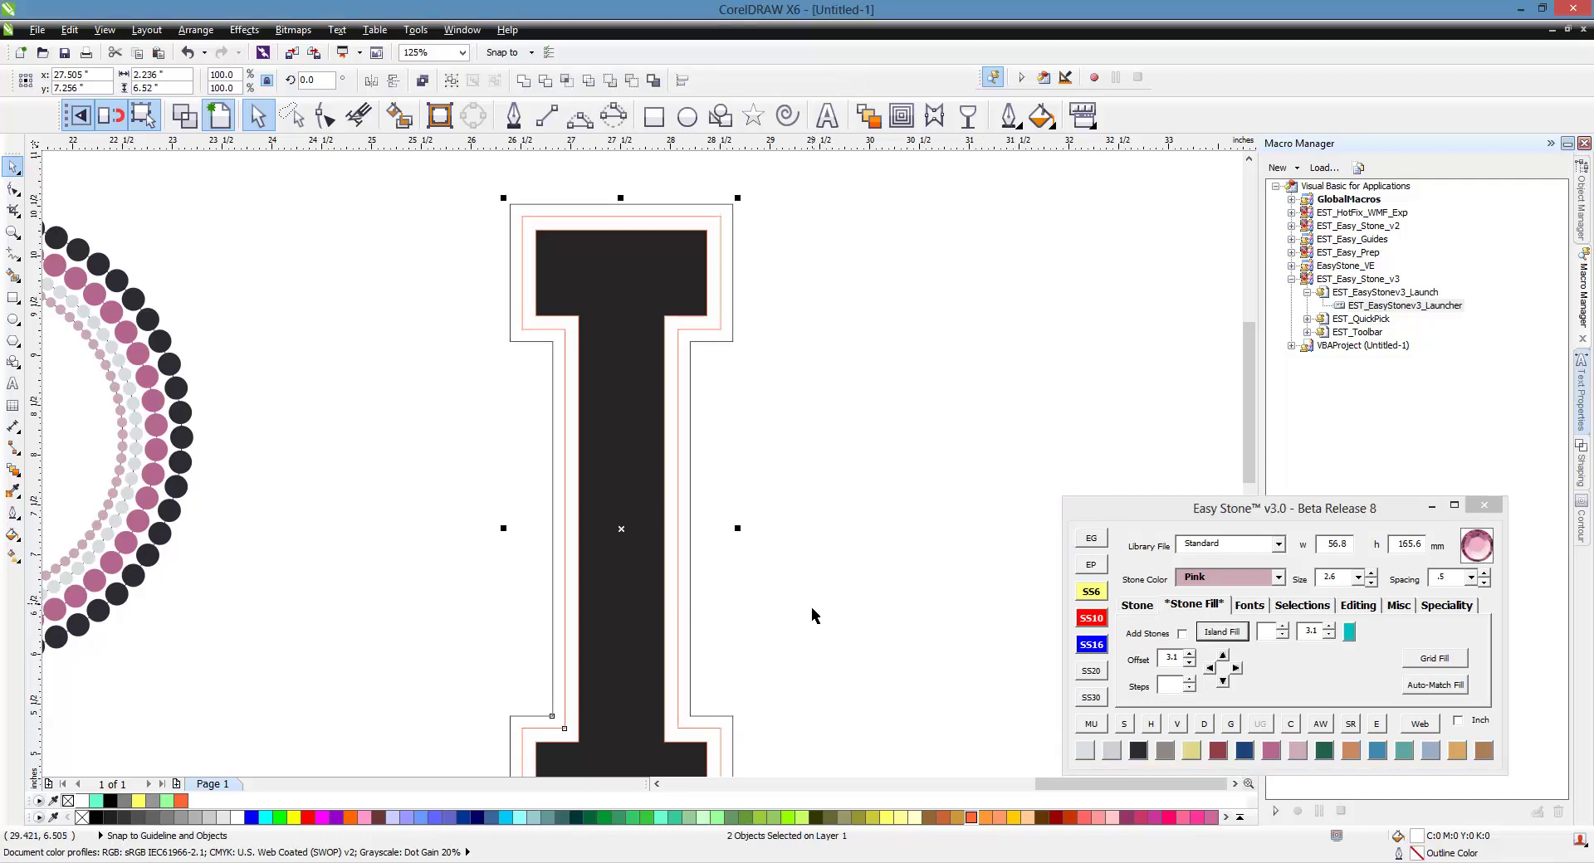
pyautogui.click(775, 569)
# Step: Add Citrine SS10 stones along the outline of the solid letter I
pyautogui.scroll(-2, 642, 459)
pyautogui.click(643, 525)
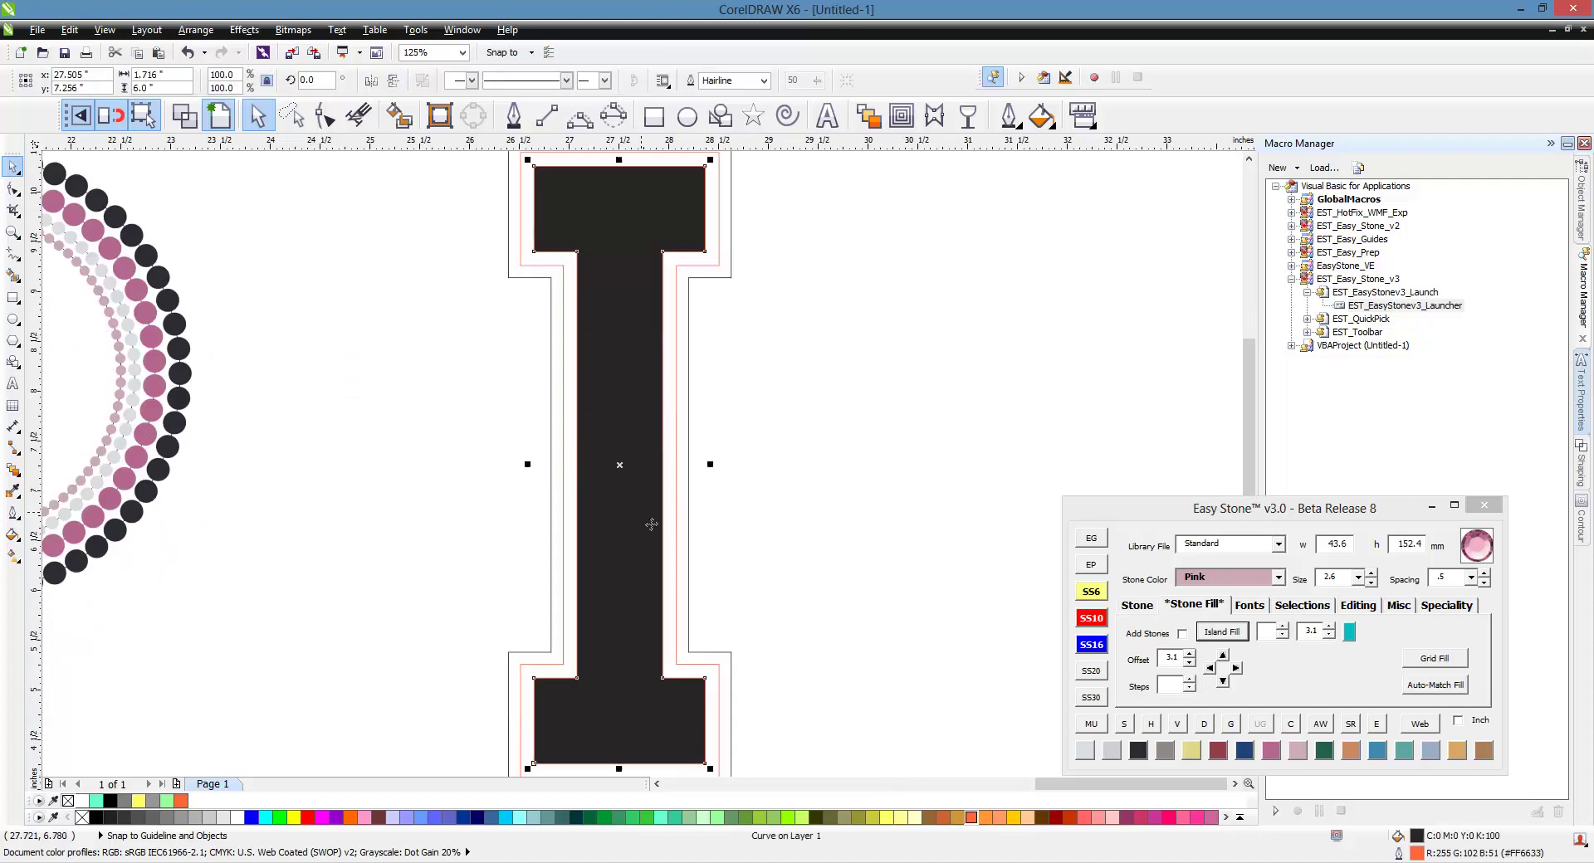
pyautogui.scroll(-2, 599, 494)
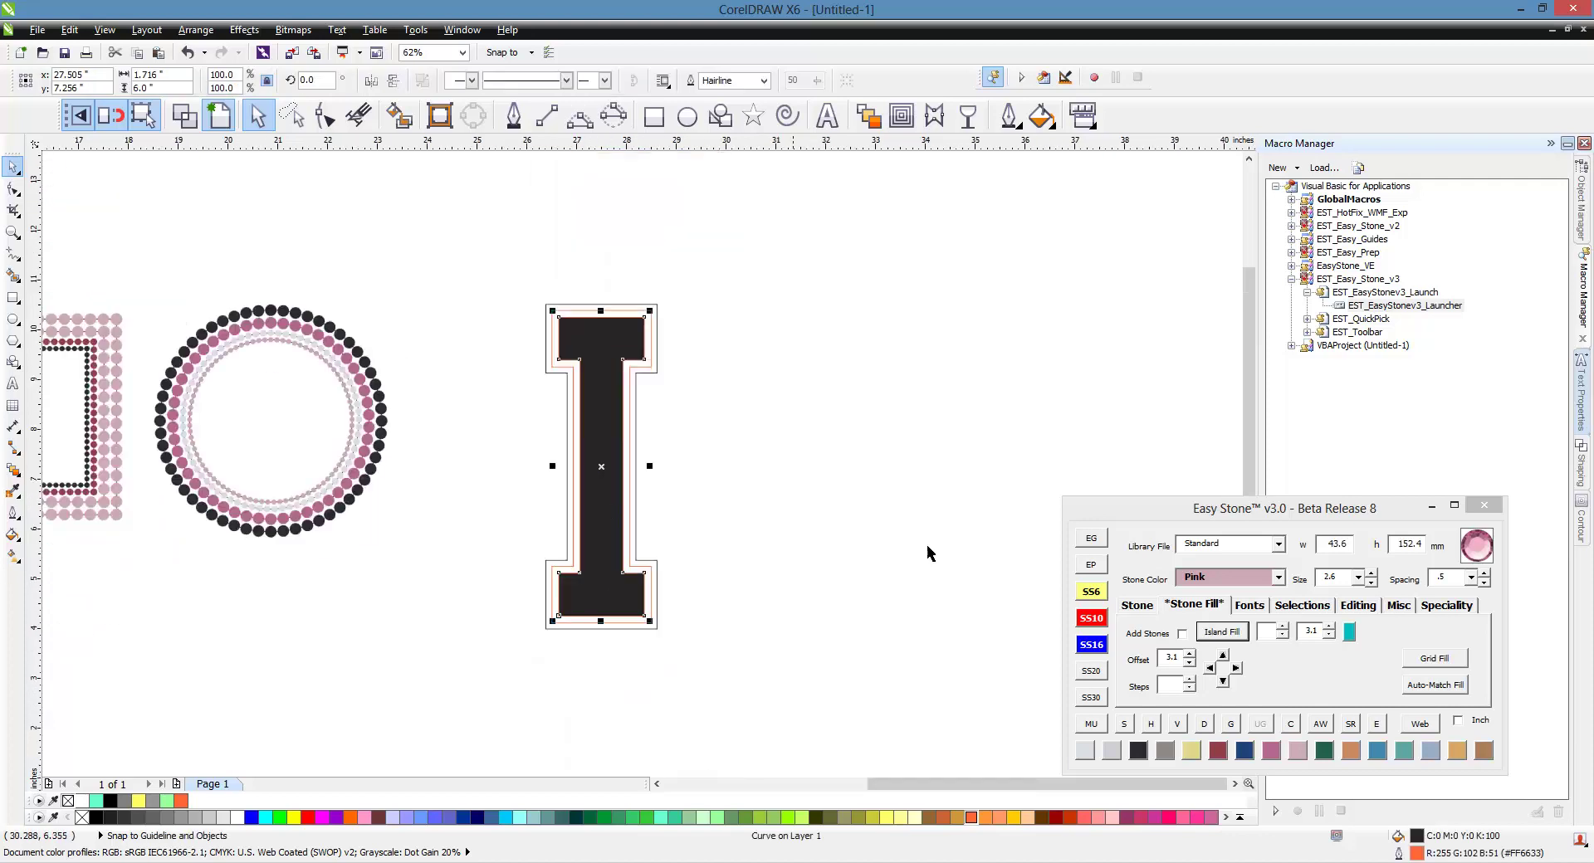
pyautogui.click(1197, 757)
pyautogui.click(1089, 621)
pyautogui.click(1137, 605)
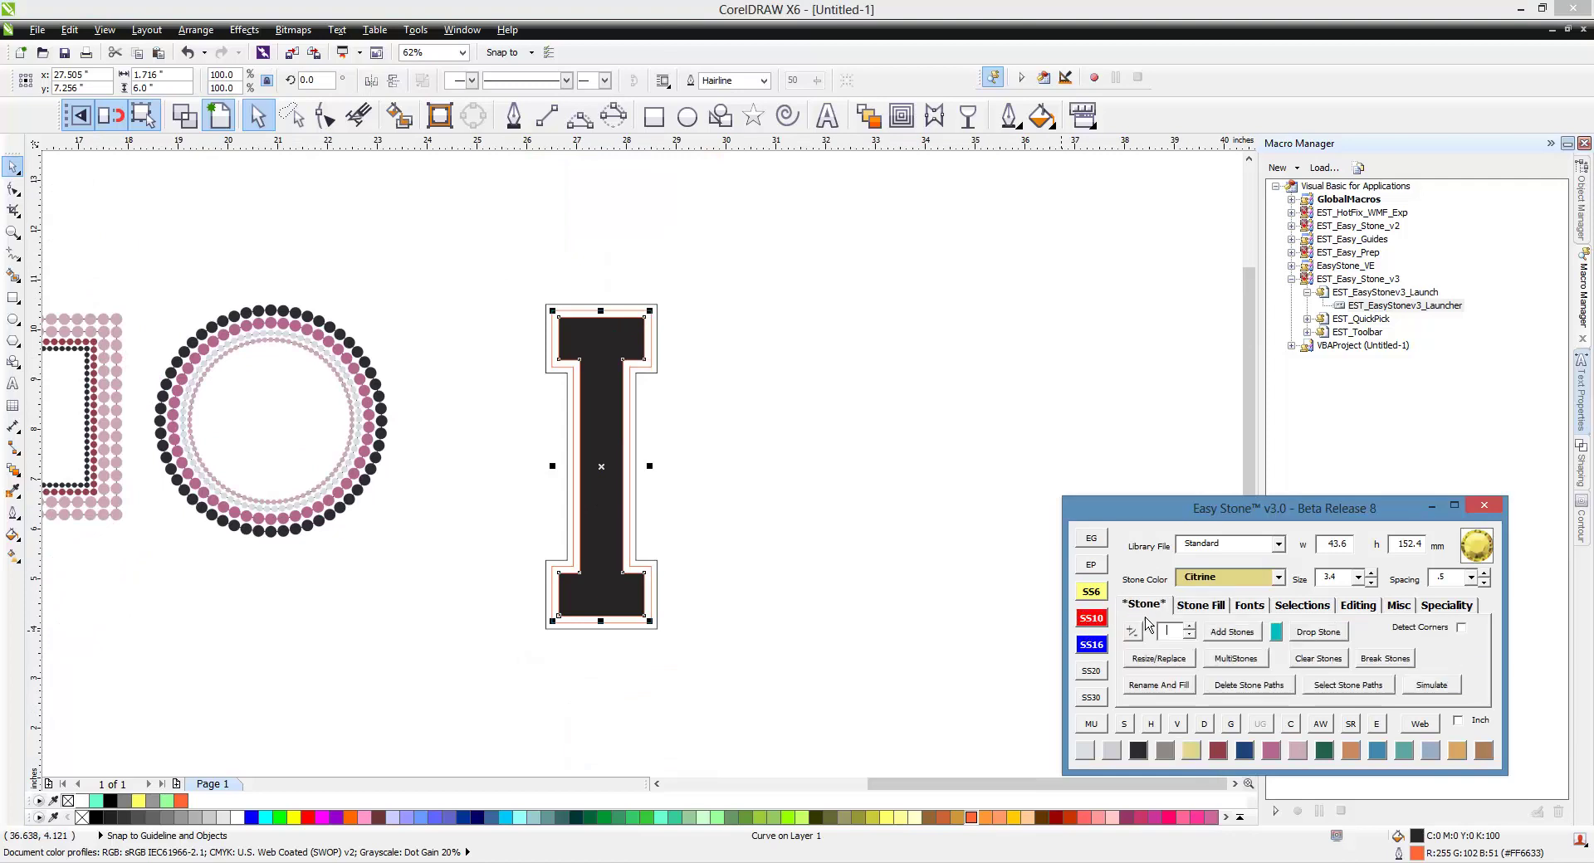
pyautogui.click(1231, 635)
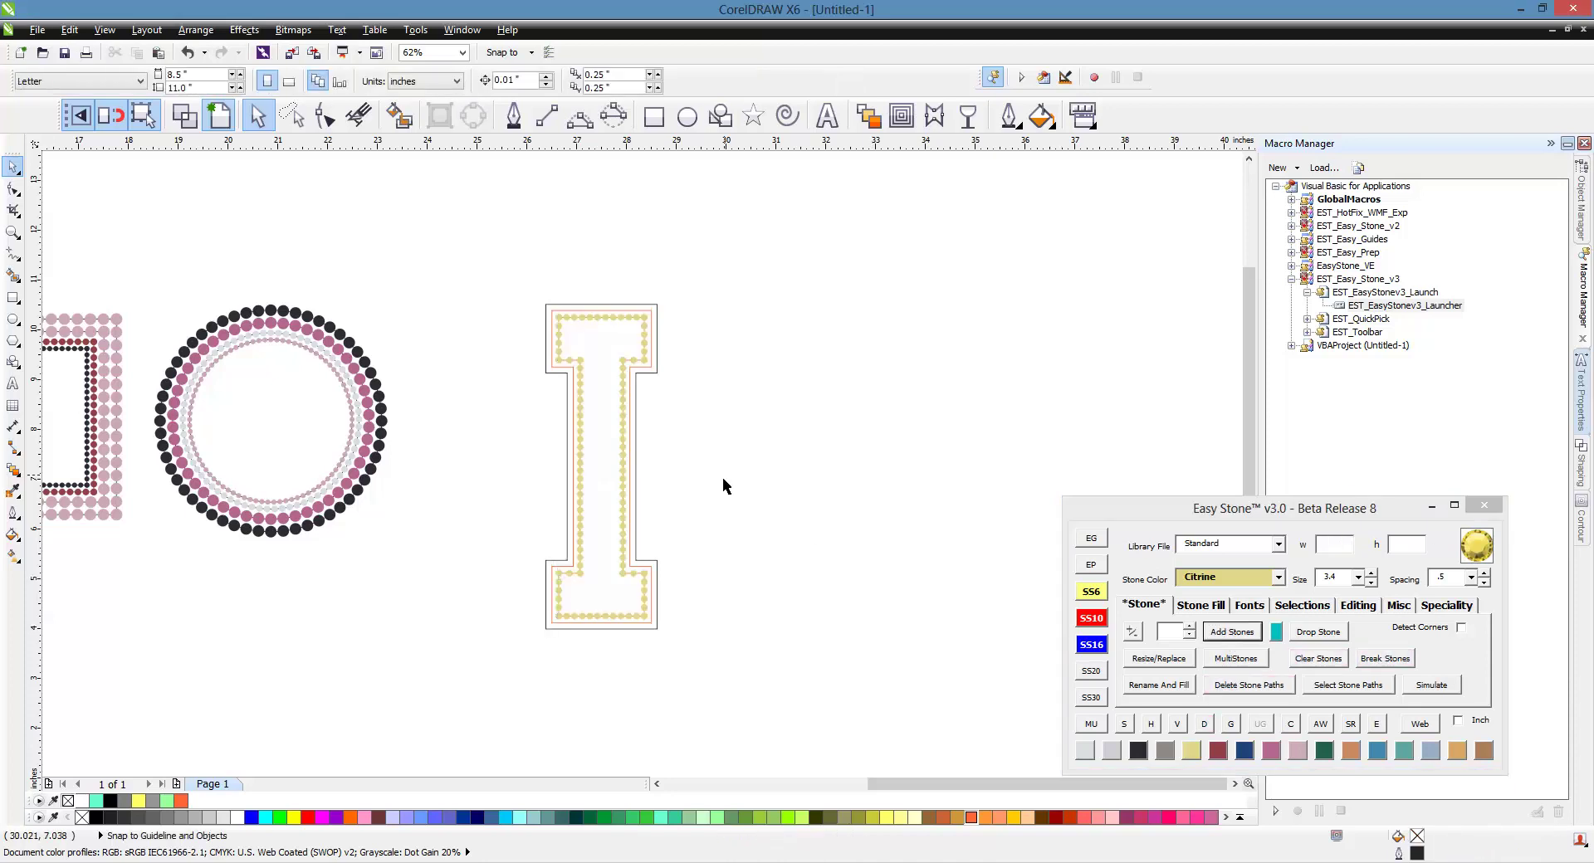
# Step: Add Jet Black SS6 stones along the middle and outer contours of the letter I
pyautogui.scroll(2, 637, 459)
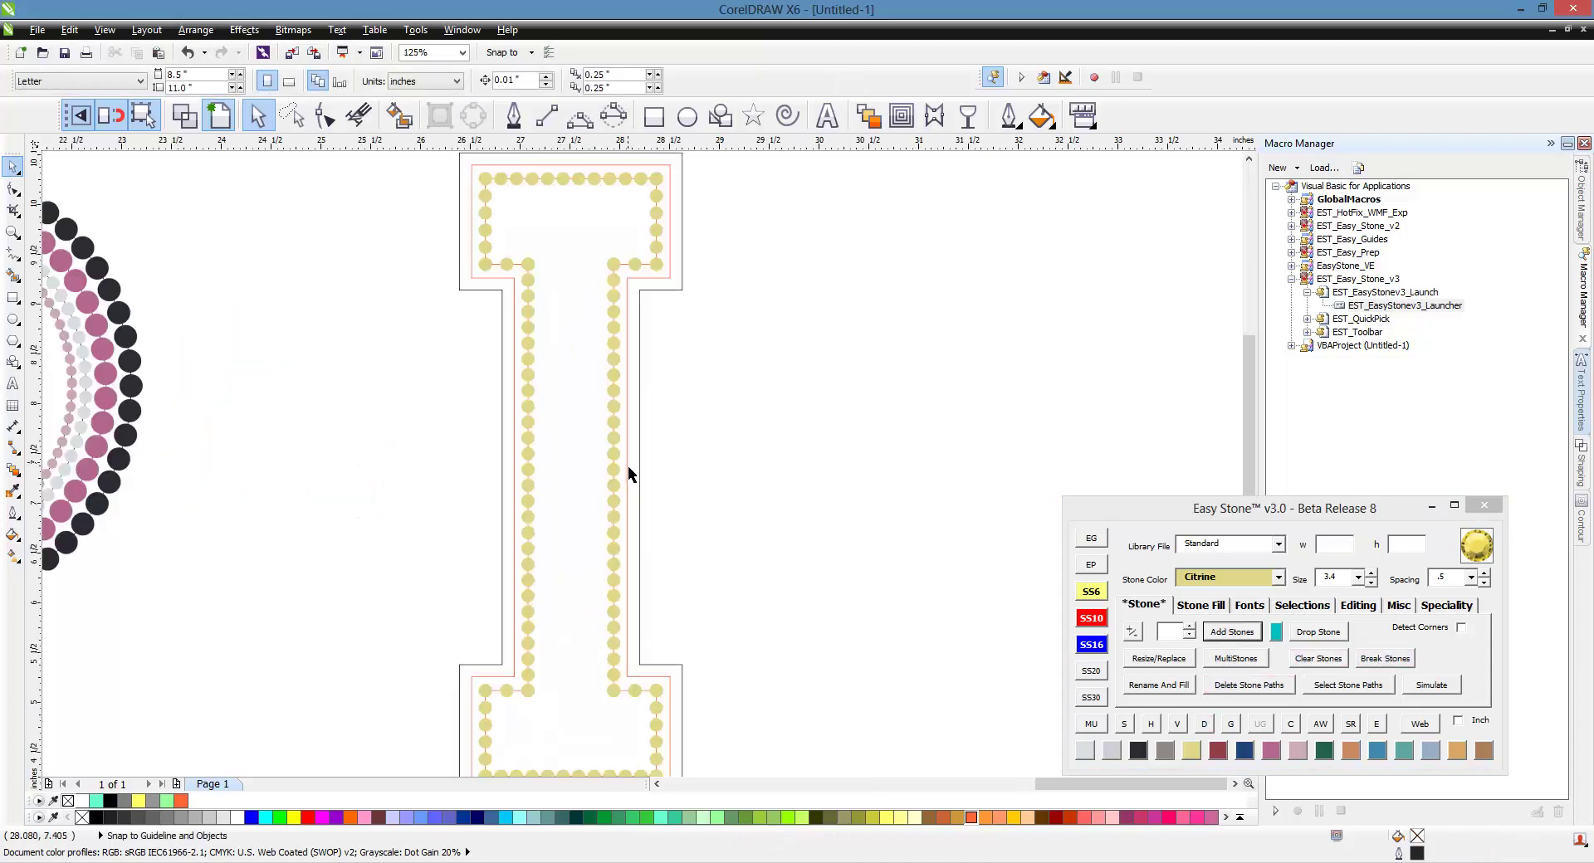
pyautogui.click(640, 474)
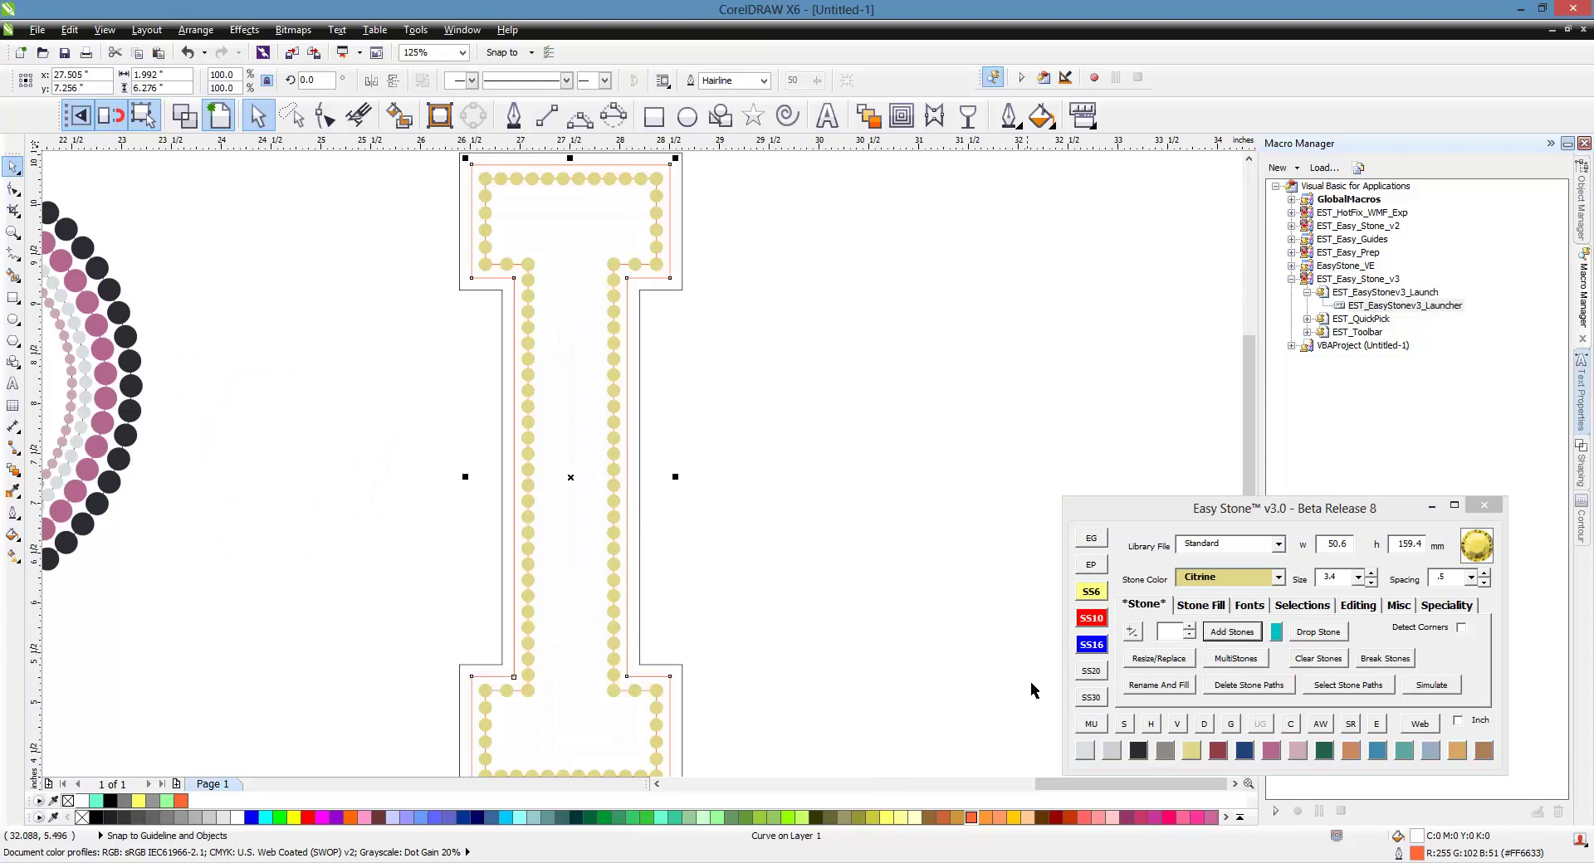
pyautogui.click(1137, 750)
pyautogui.click(1092, 592)
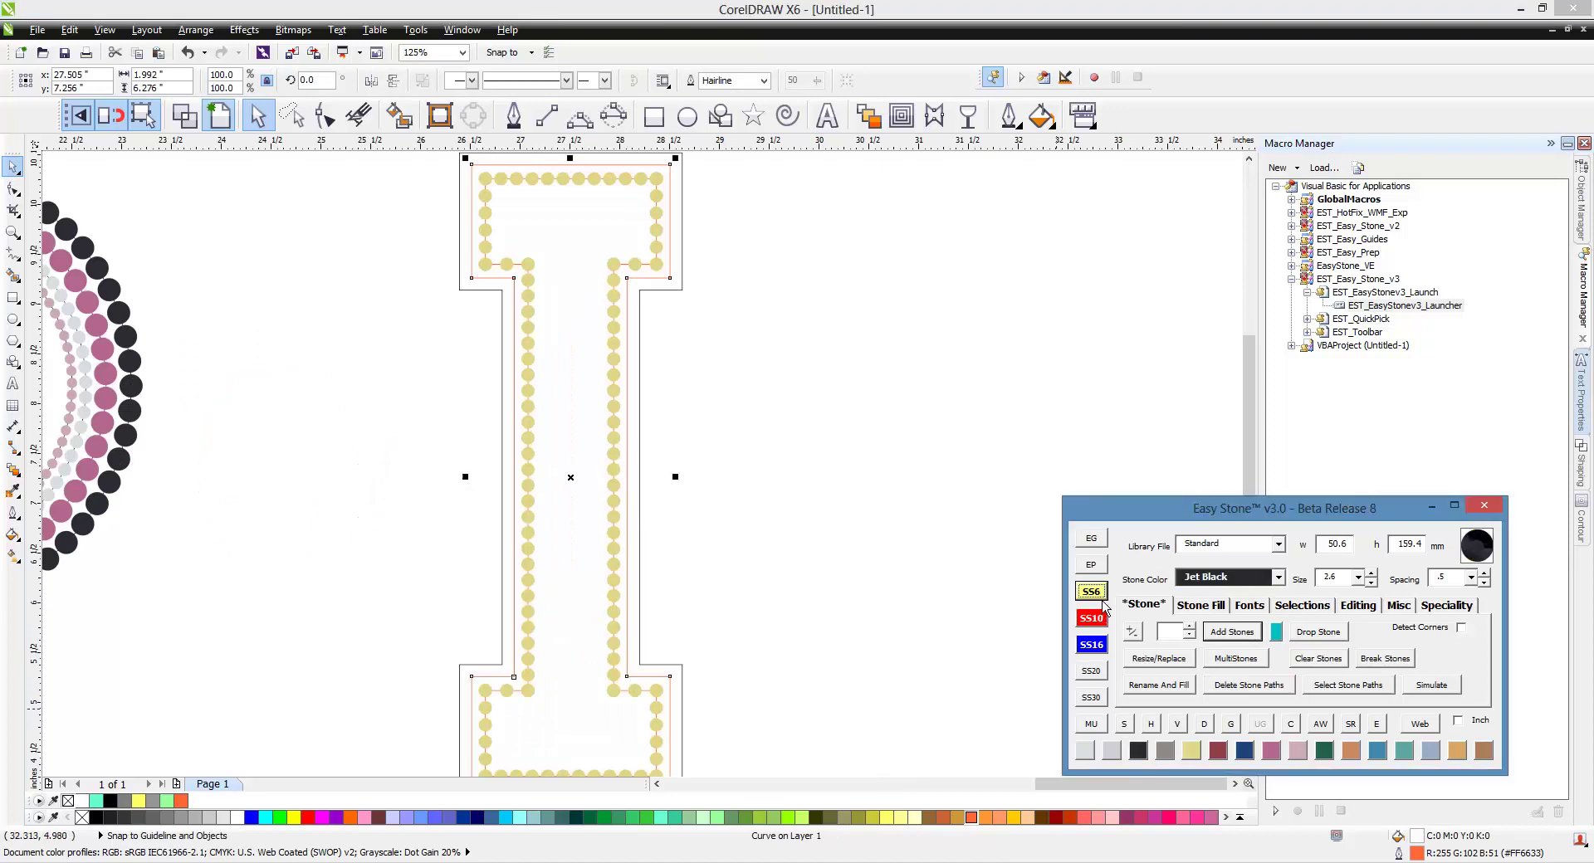
pyautogui.click(1241, 639)
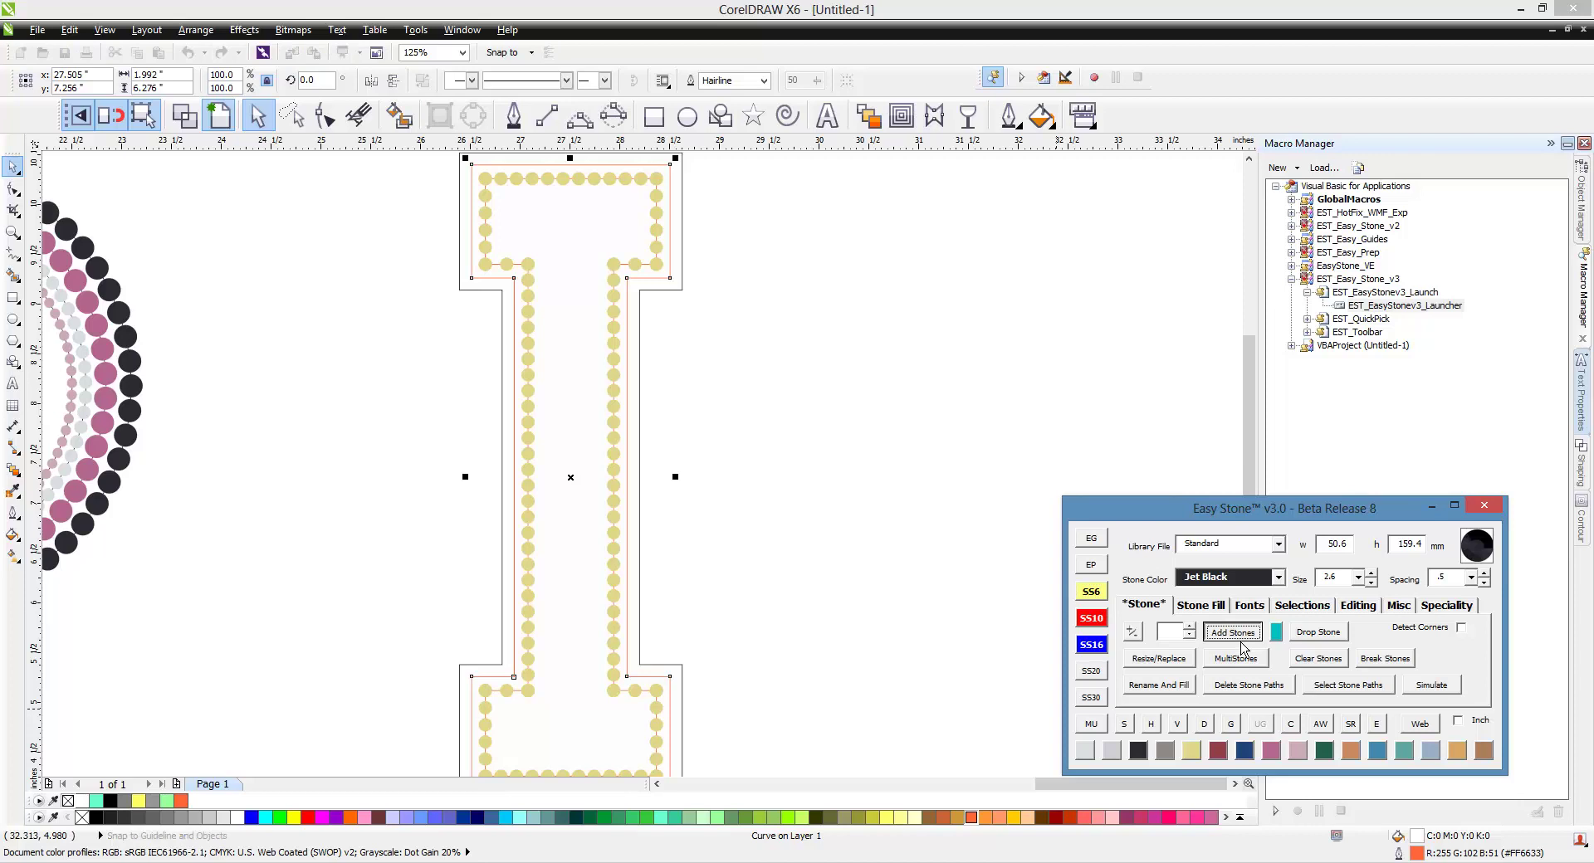
pyautogui.click(683, 687)
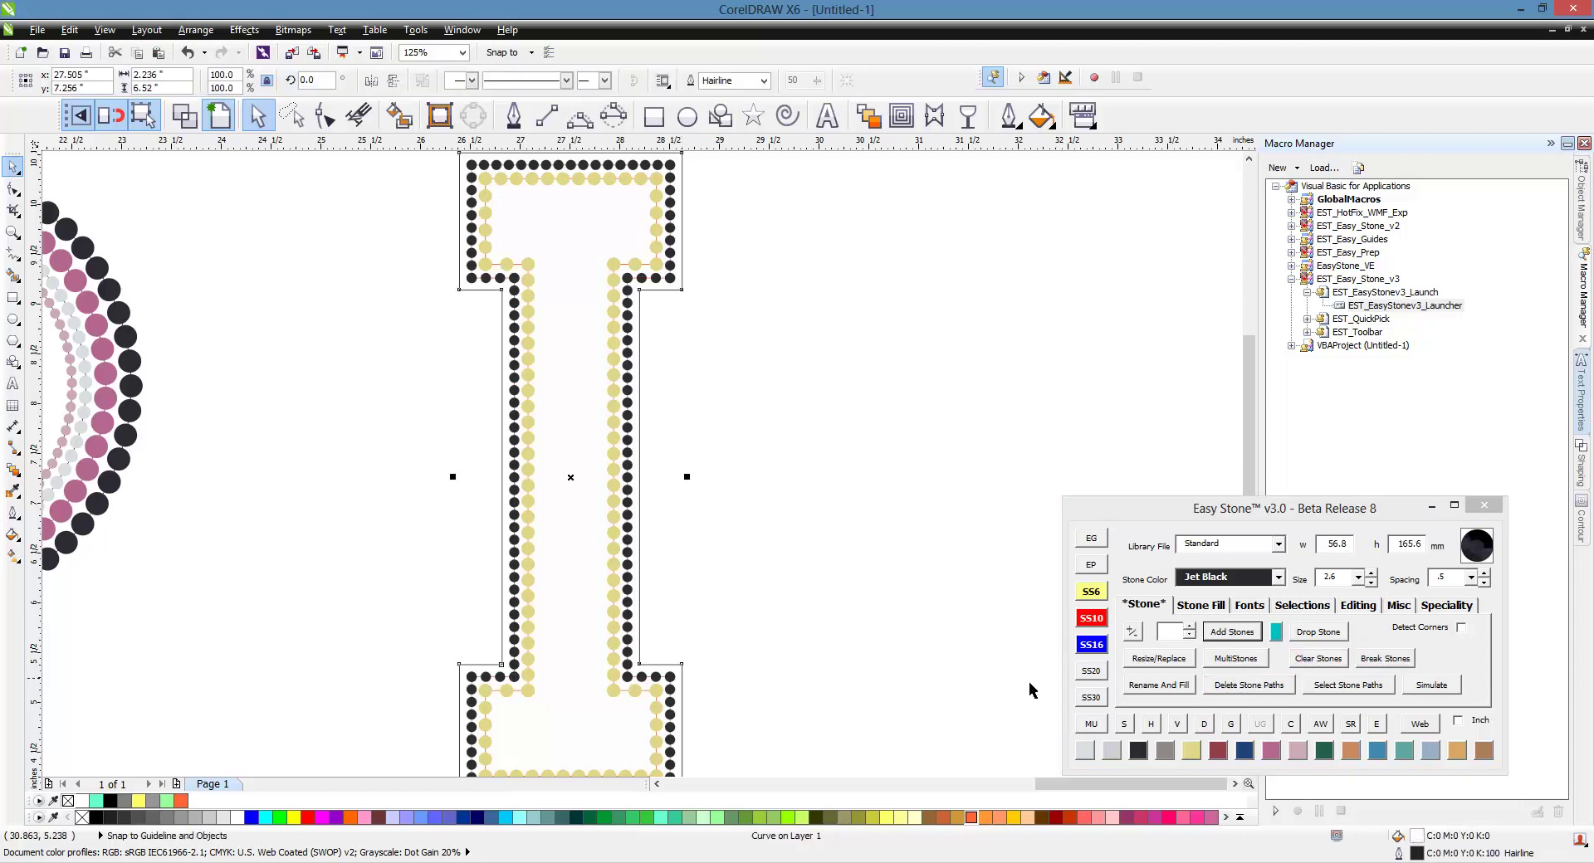
pyautogui.click(1237, 646)
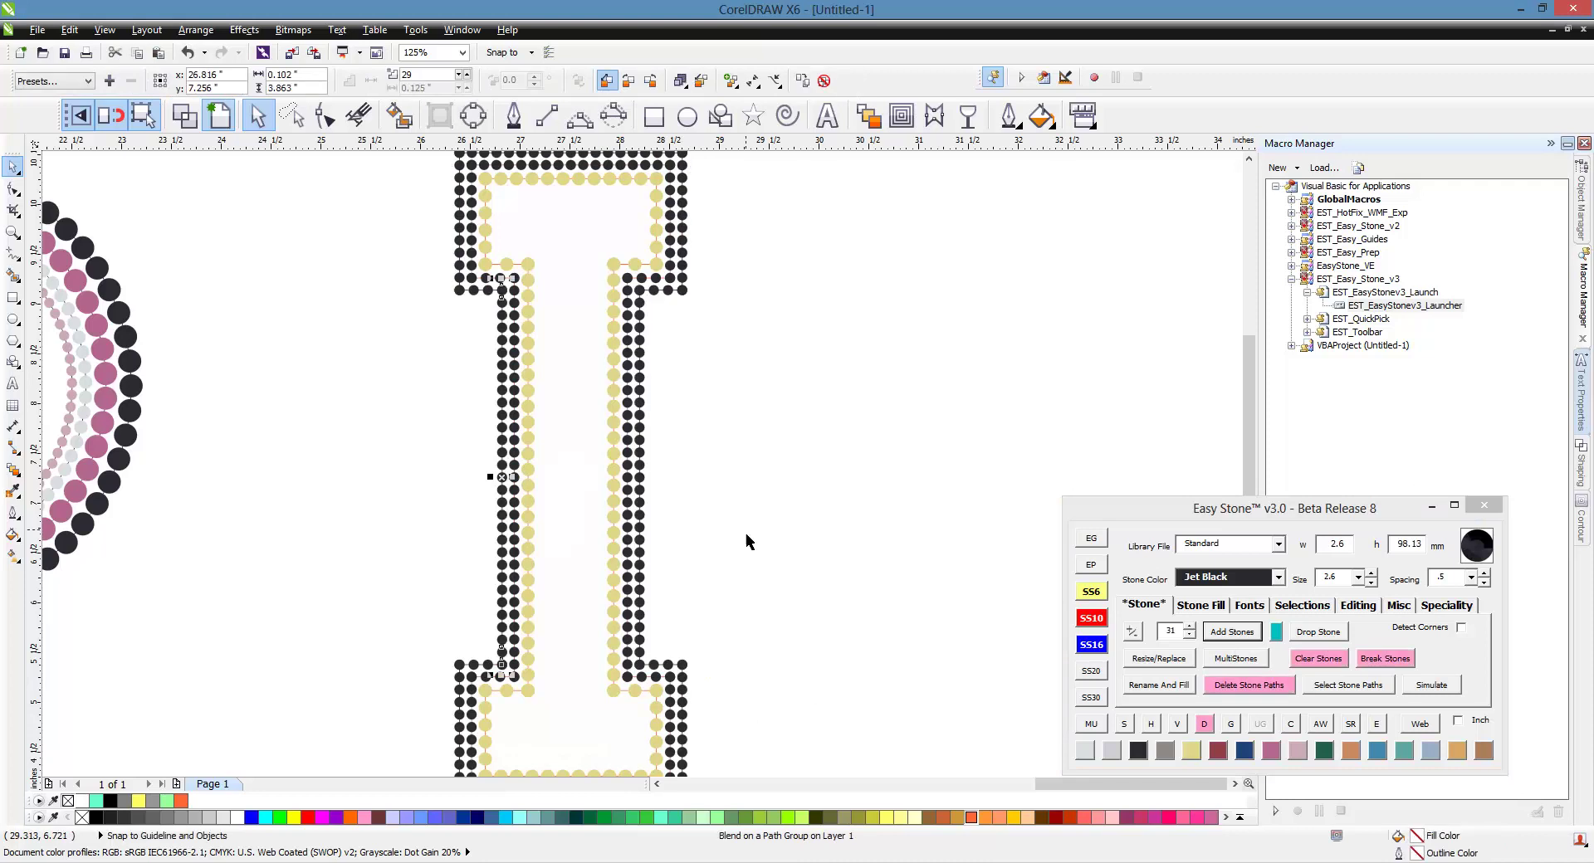
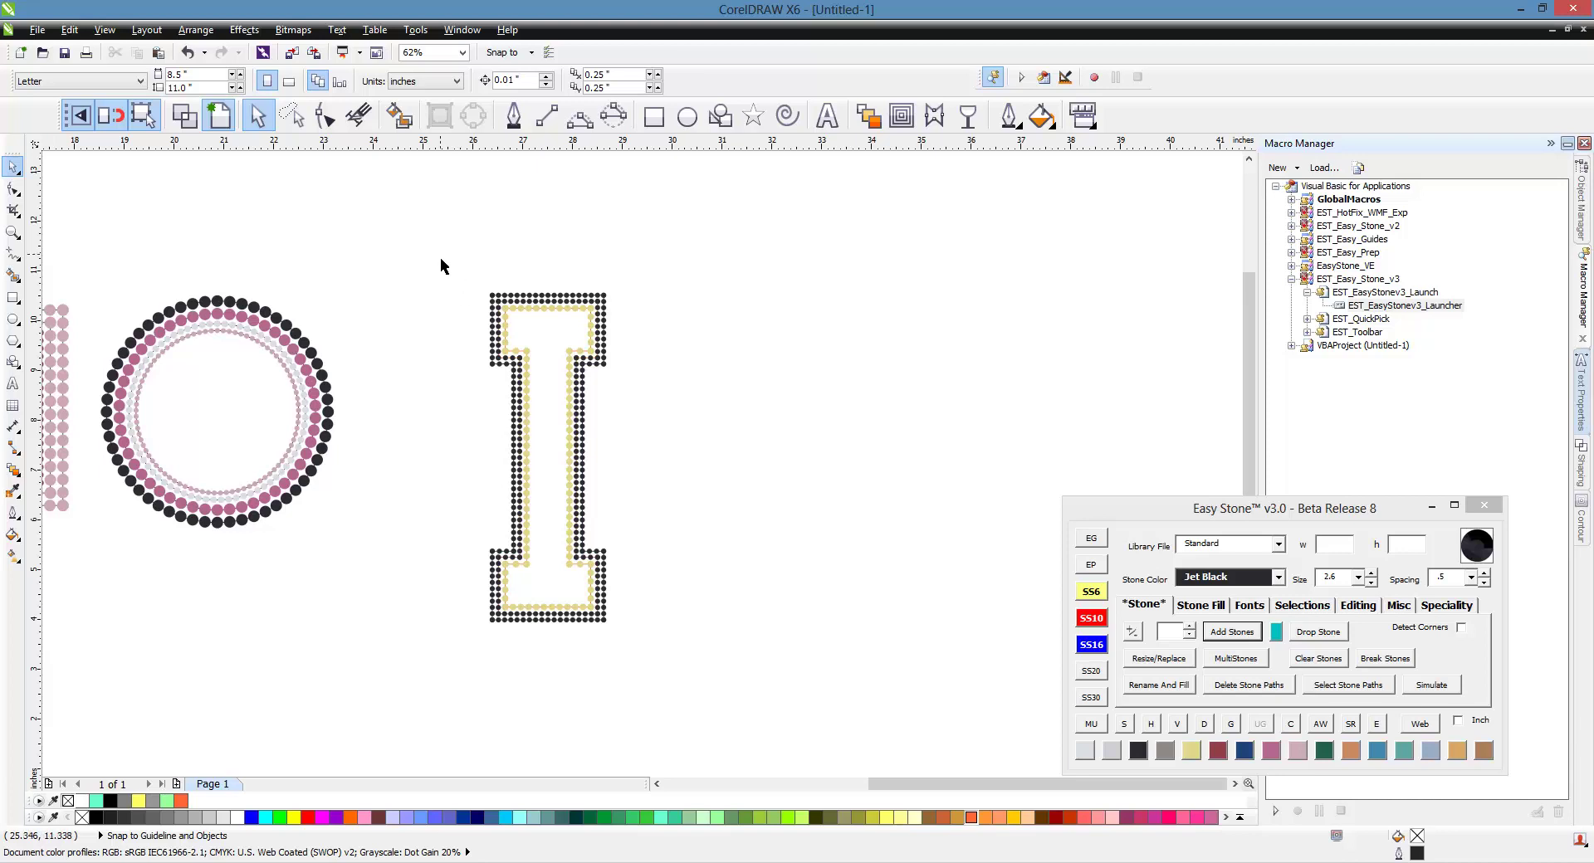
# Step: Delete the stone paths from the whole letter I design
pyautogui.moveTo(440, 258); pyautogui.dragTo(655, 647)
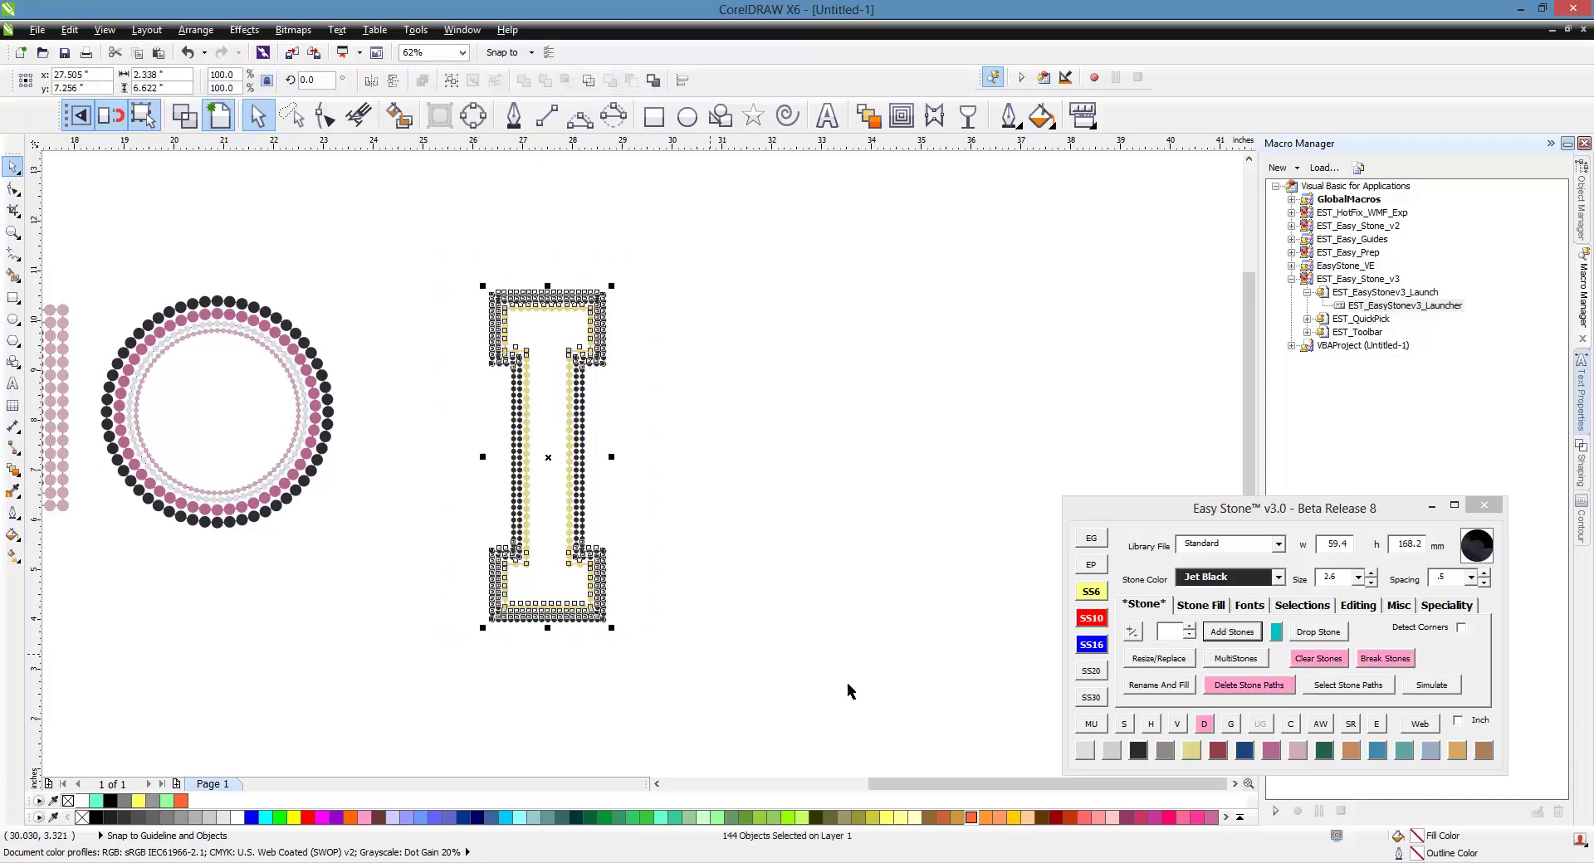
pyautogui.click(913, 553)
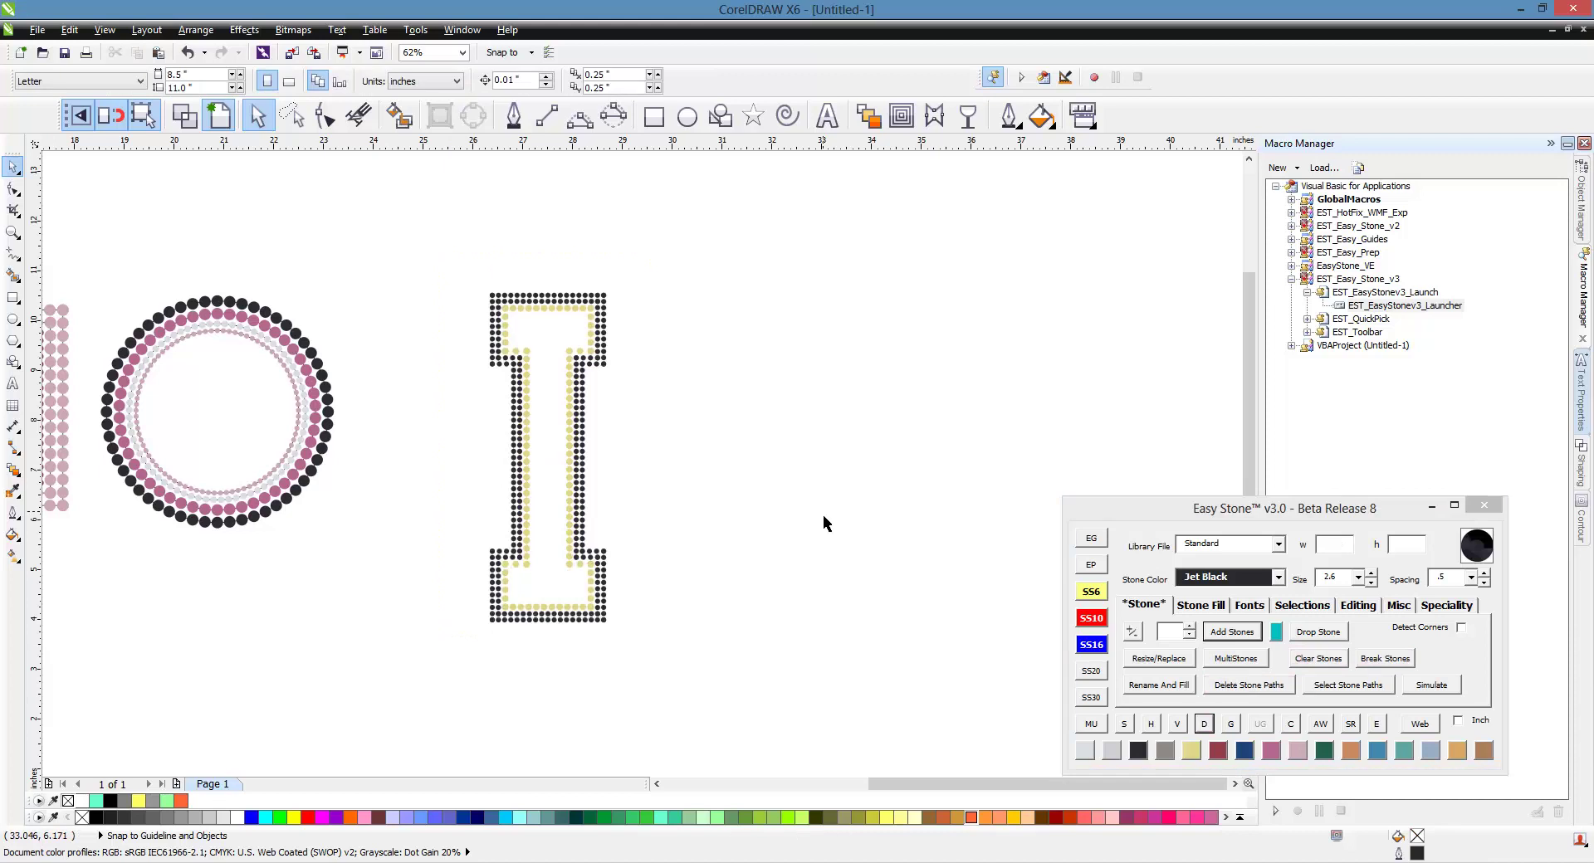
pyautogui.scroll(2, 569, 344)
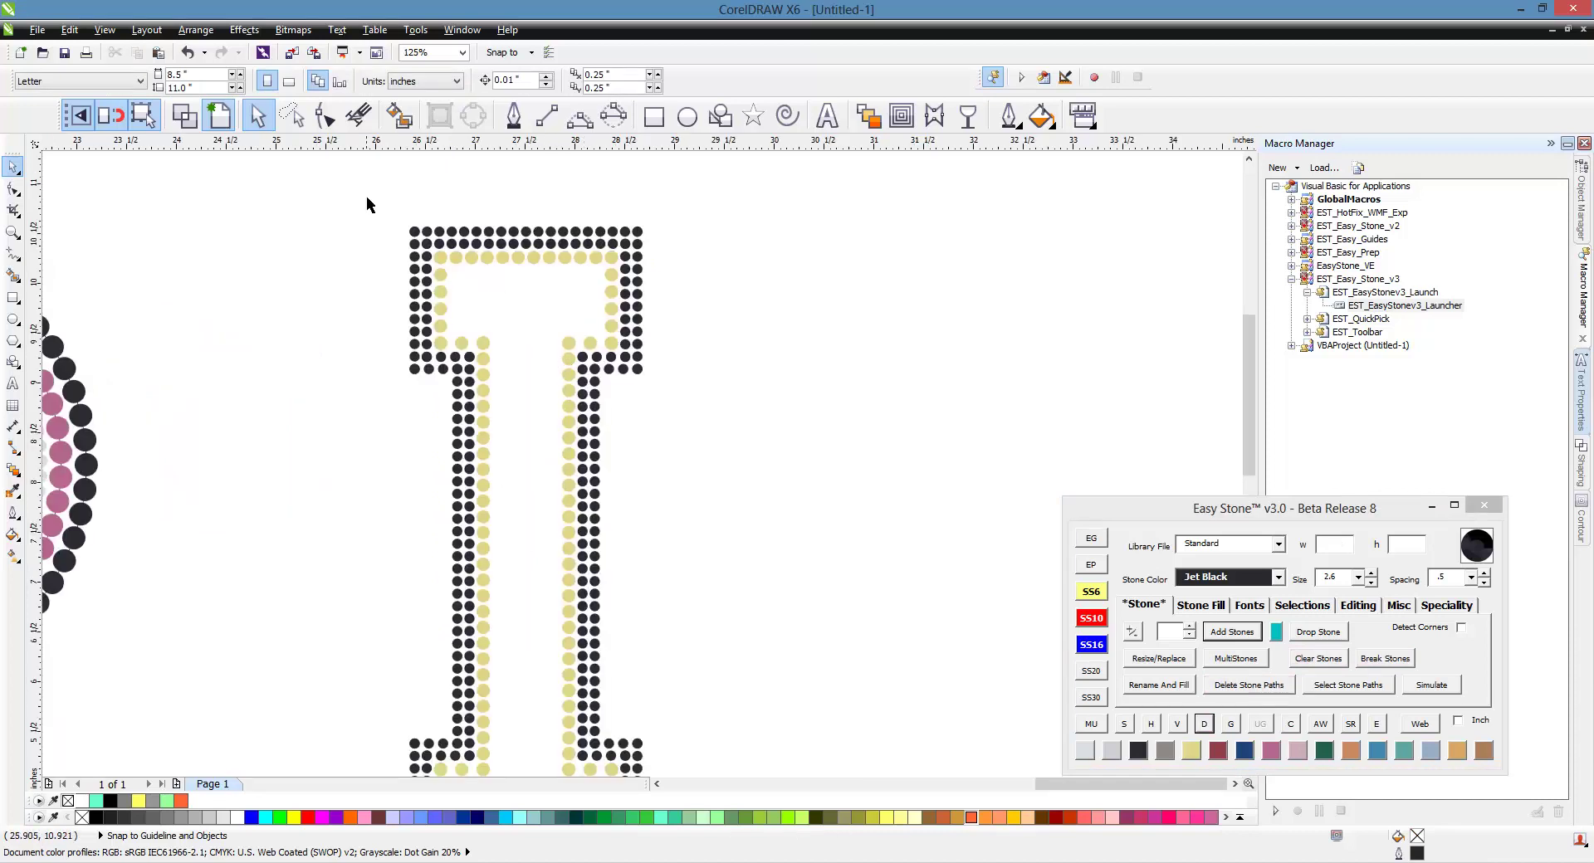
# Step: Delete the black stones above the top serif and along the outer left edge of the letter I
pyautogui.moveTo(366, 196); pyautogui.dragTo(670, 261)
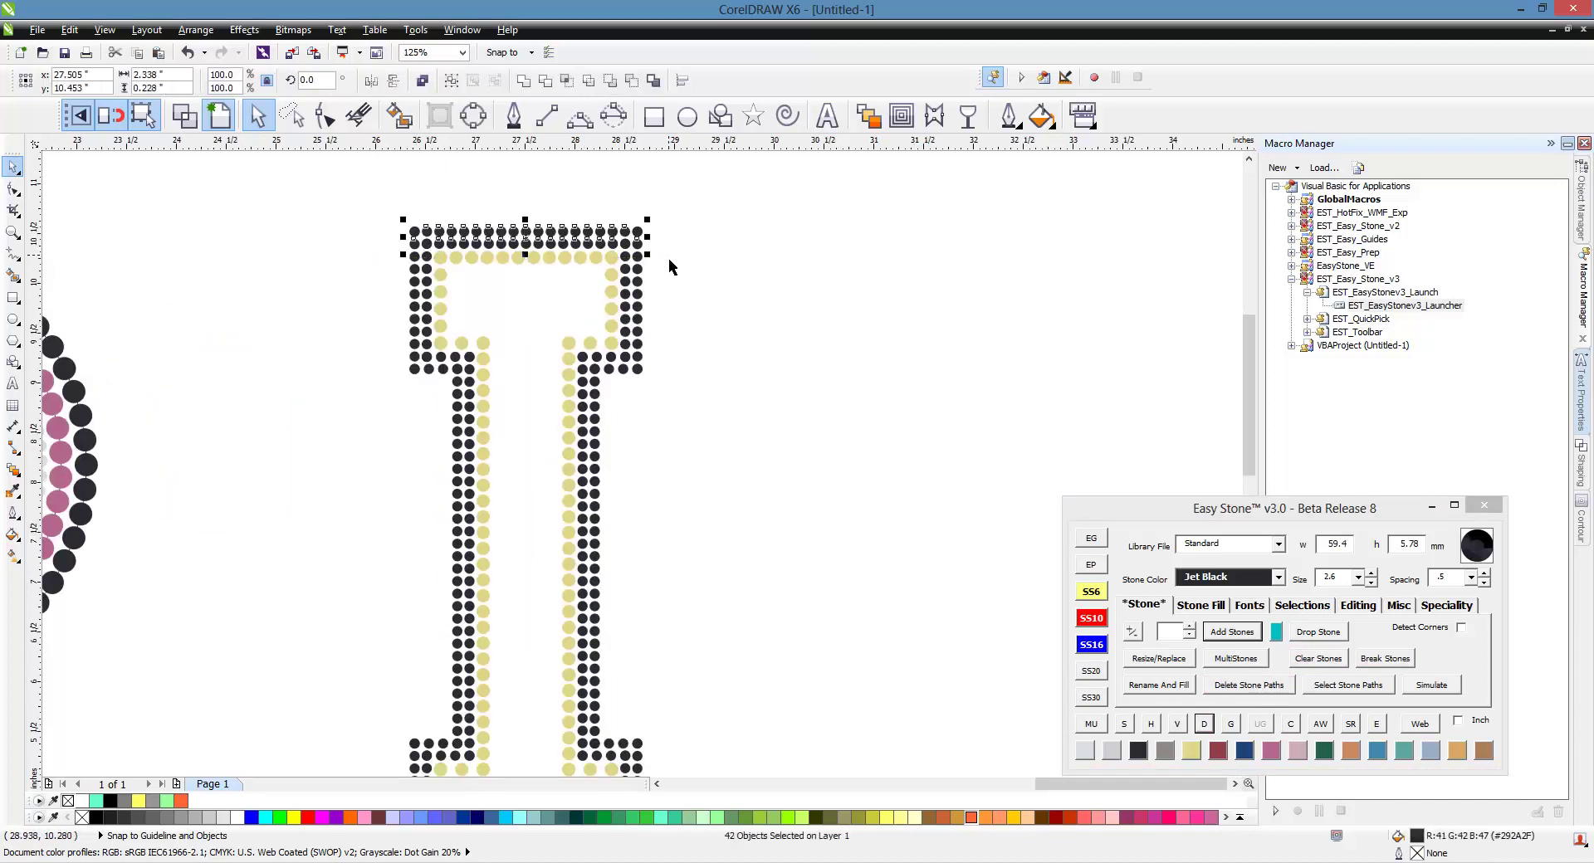
pyautogui.press('Delete')
pyautogui.moveTo(339, 205); pyautogui.dragTo(473, 631)
pyautogui.press('Delete')
pyautogui.scroll(-2, 428, 300)
pyautogui.scroll(2, 410, 467)
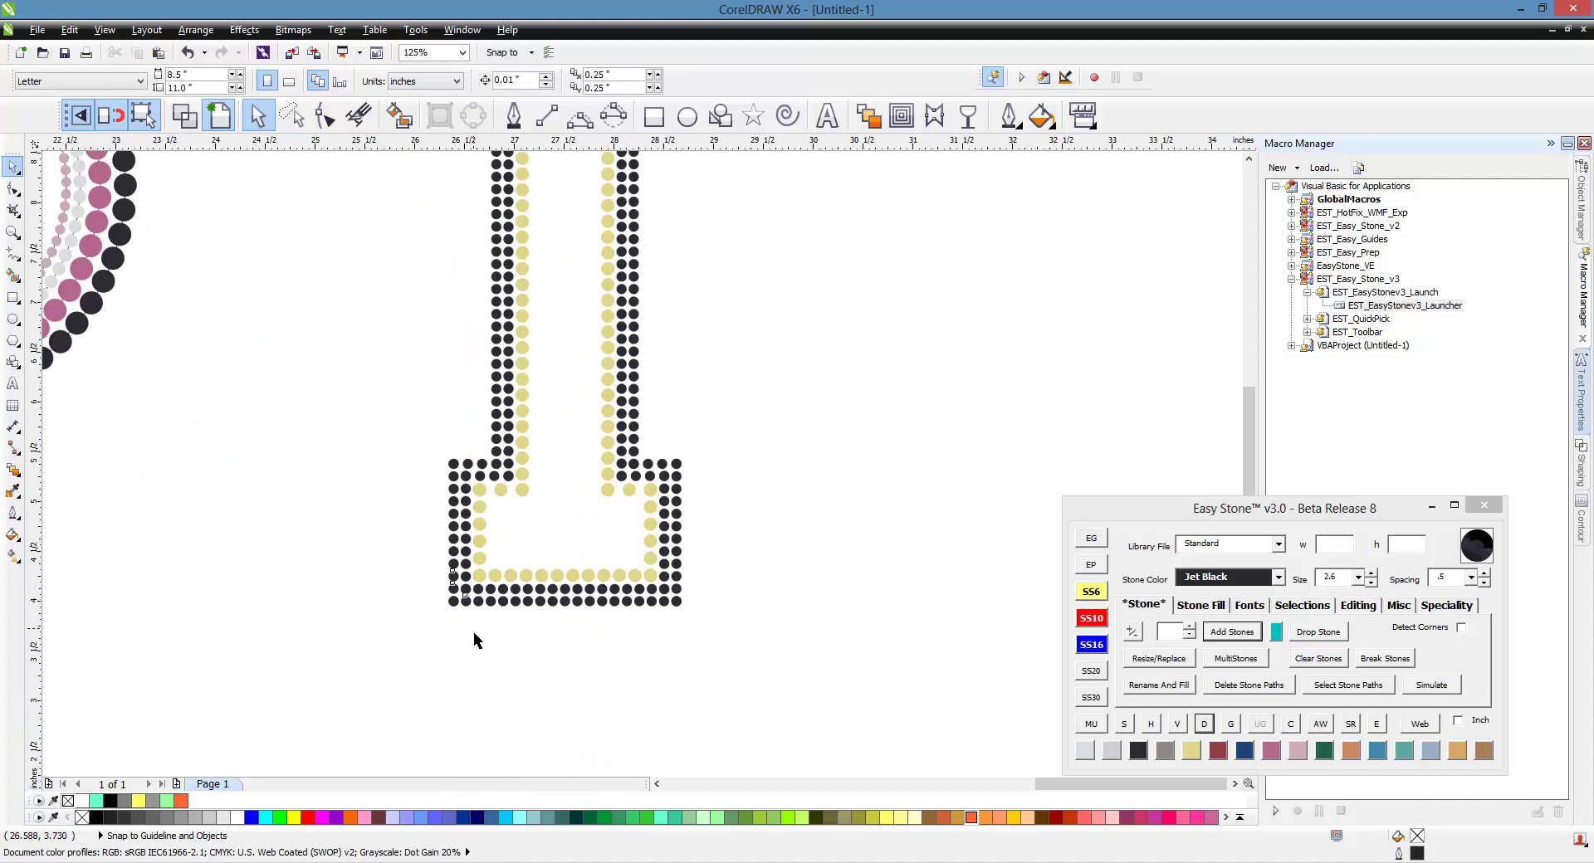
pyautogui.press('Delete')
# Step: Delete the remaining black stones beside the left side of the stem and the bottom serif
pyautogui.scroll(2, 490, 479)
pyautogui.moveTo(410, 412); pyautogui.dragTo(550, 516)
pyautogui.press('Delete')
pyautogui.scroll(-2, 421, 269)
pyautogui.scroll(-2, 421, 273)
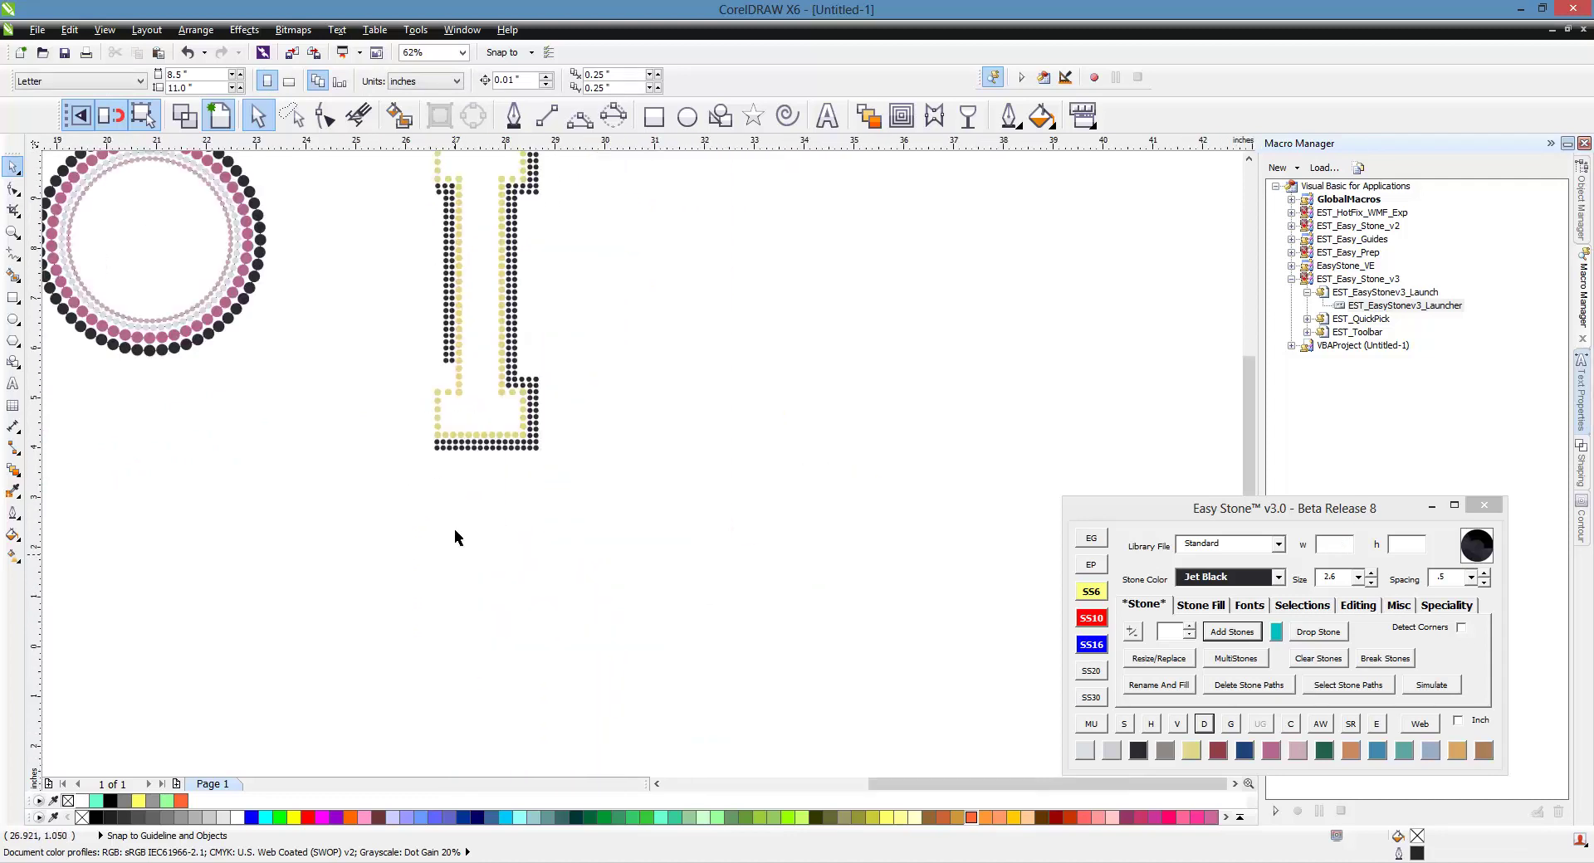
pyautogui.scroll(2, 425, 216)
pyautogui.moveTo(431, 181); pyautogui.dragTo(491, 525)
pyautogui.press('Delete')
pyautogui.scroll(-2, 491, 286)
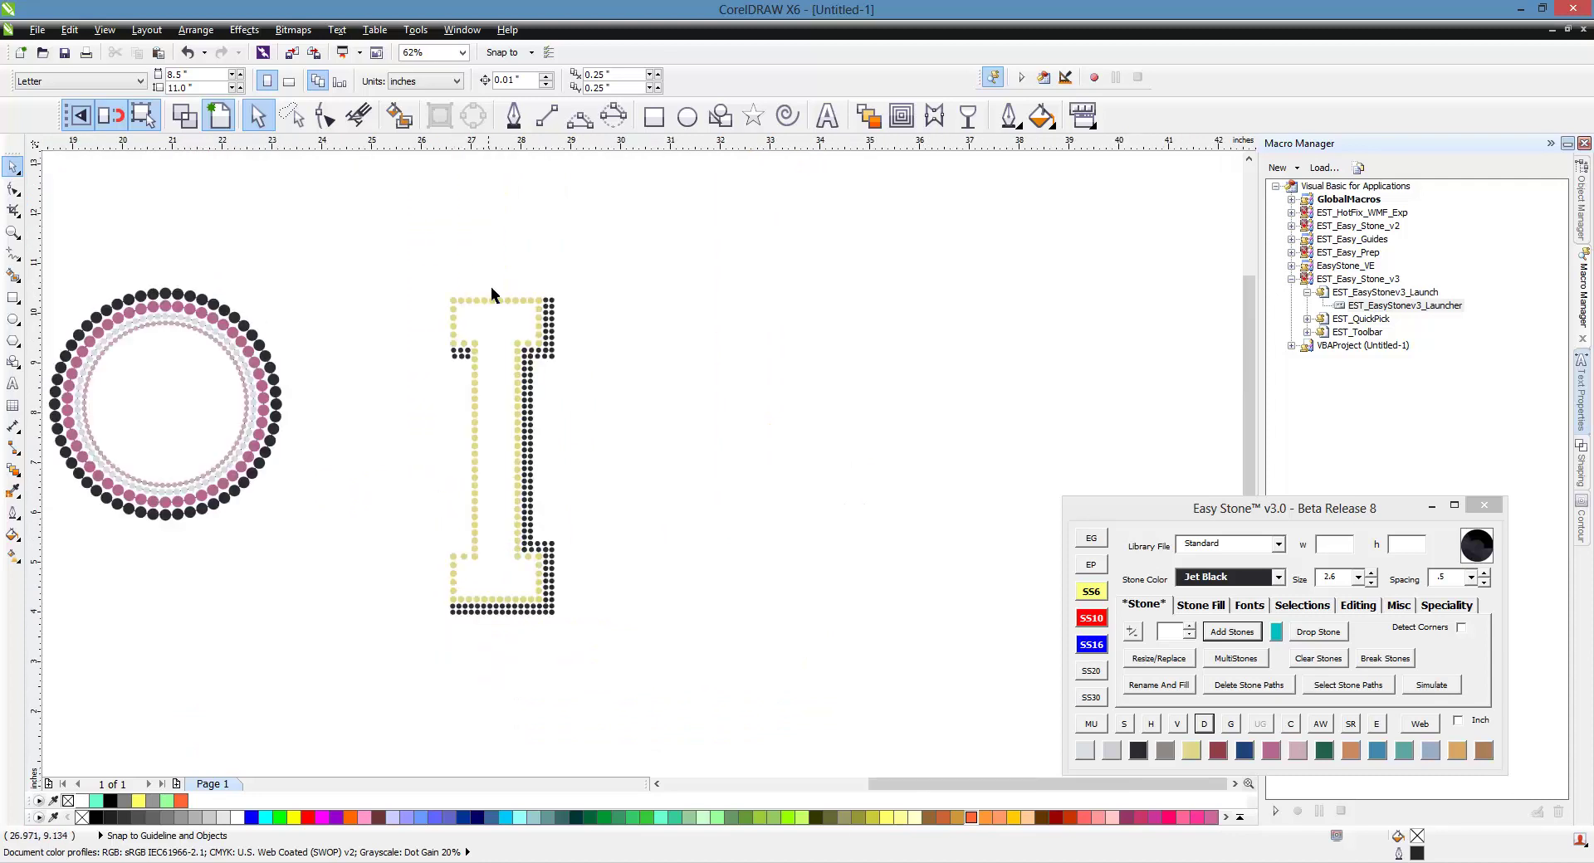
# Step: Delete the black stones on the right ledge where the stem meets the bottom serif
pyautogui.scroll(4, 562, 362)
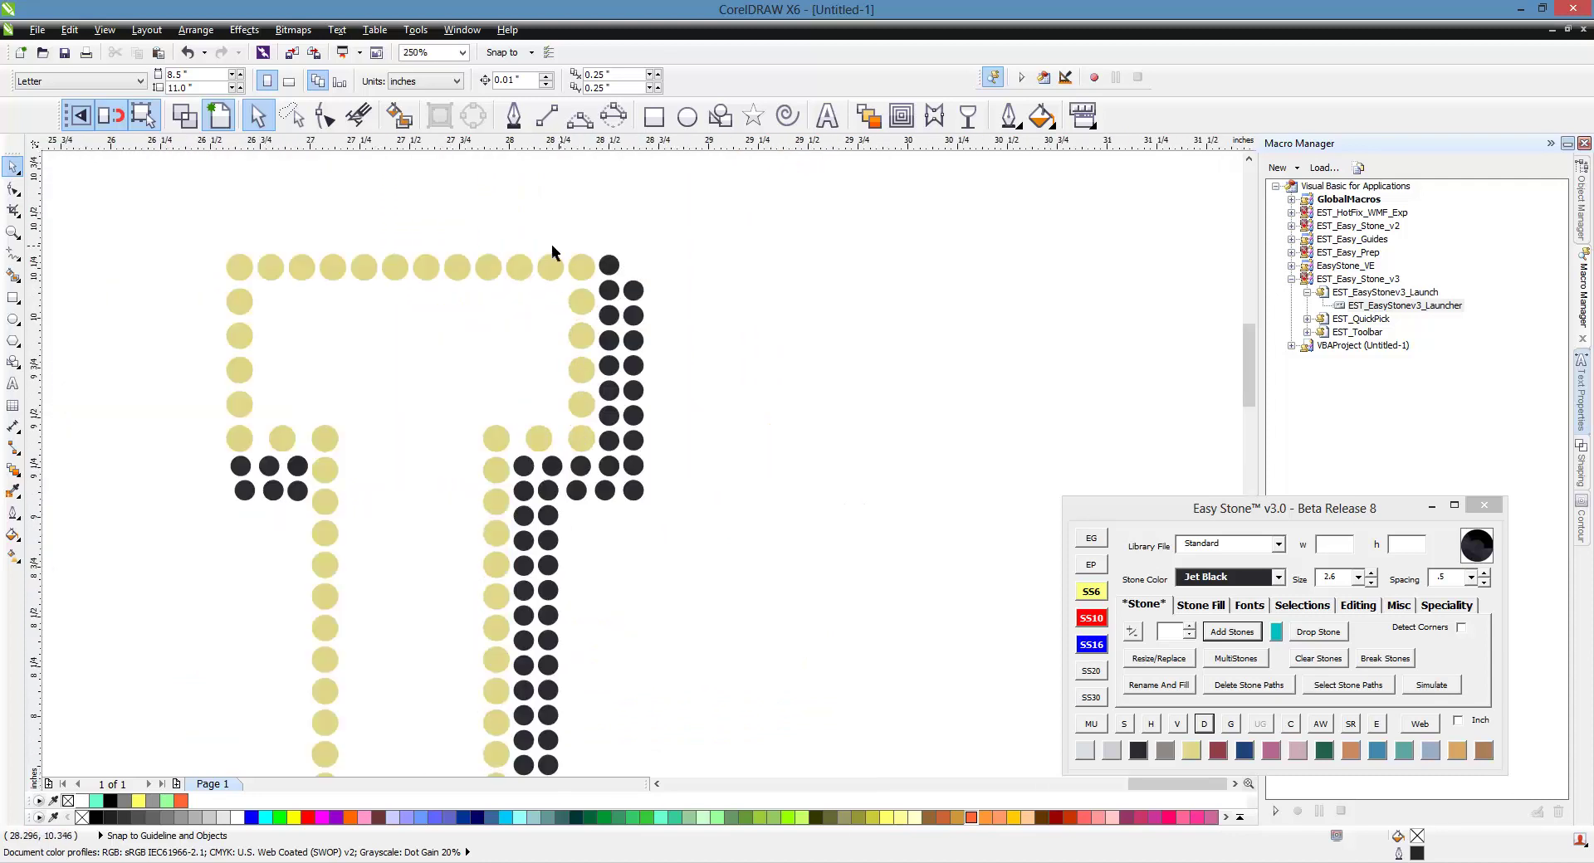
pyautogui.scroll(-2, 551, 244)
pyautogui.scroll(-2, 590, 535)
pyautogui.scroll(2, 570, 631)
pyautogui.scroll(2, 569, 631)
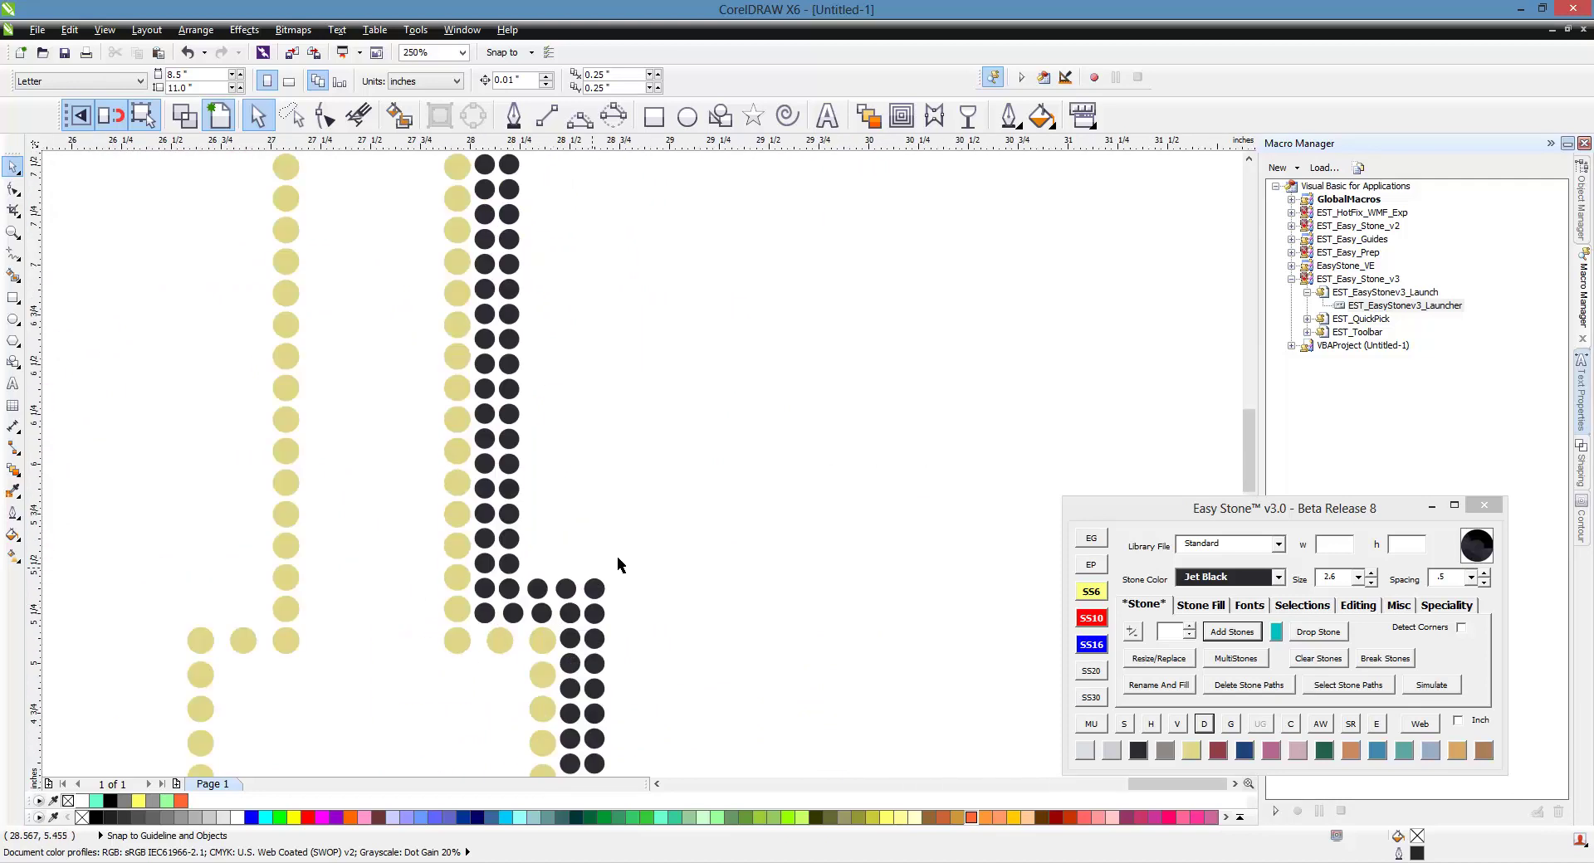
pyautogui.moveTo(538, 612); pyautogui.dragTo(525, 636)
pyautogui.press('Delete')
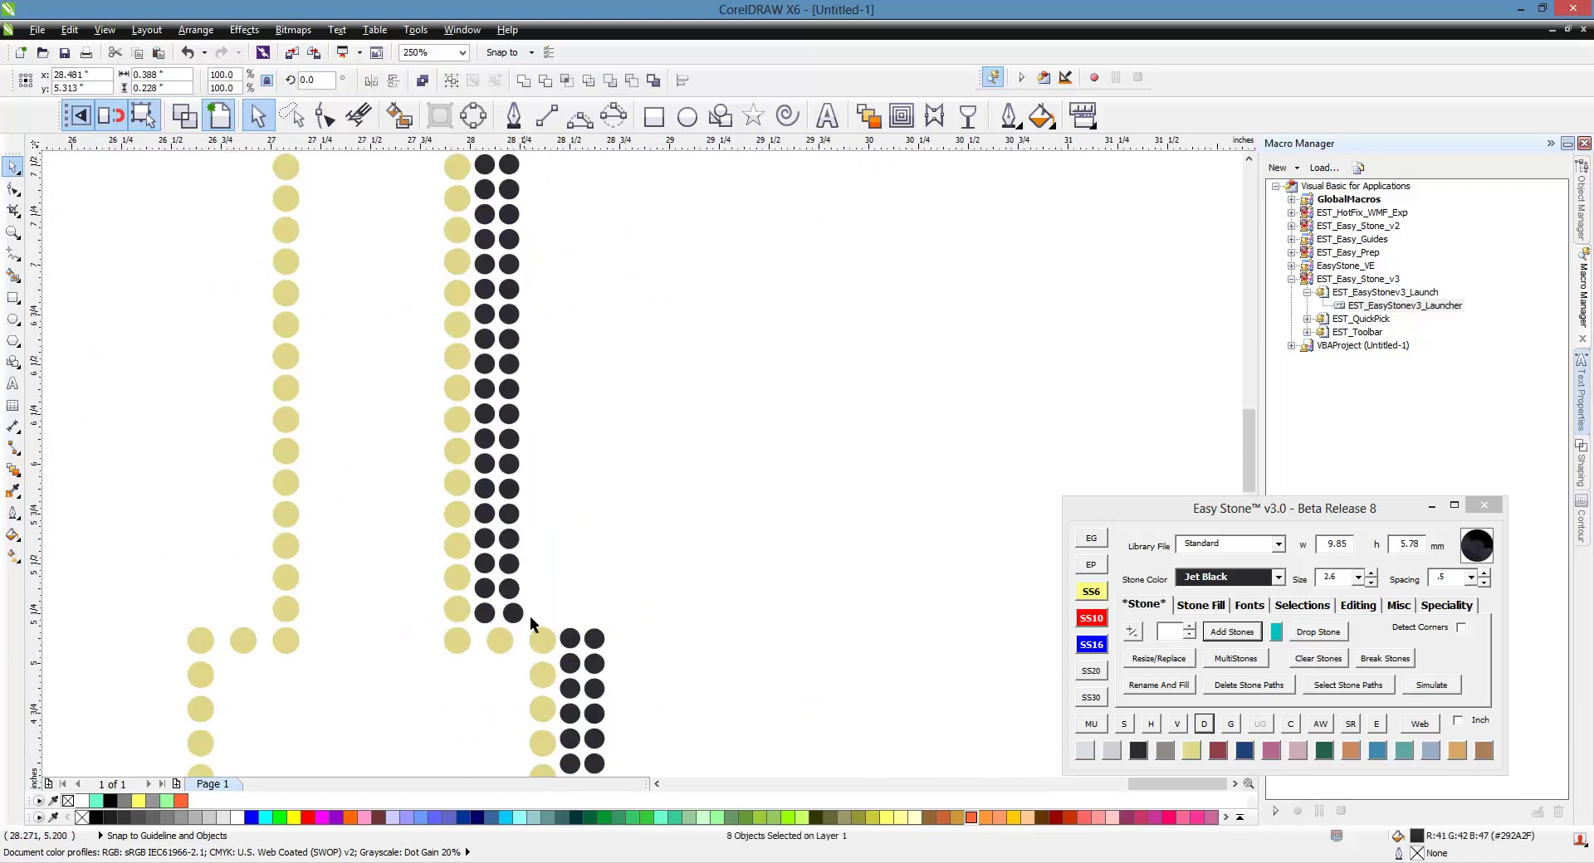
# Step: Delete the outermost black corner stones at the upper right and lower left of the bottom serif's shadow
pyautogui.scroll(-3, 606, 612)
pyautogui.scroll(3, 585, 609)
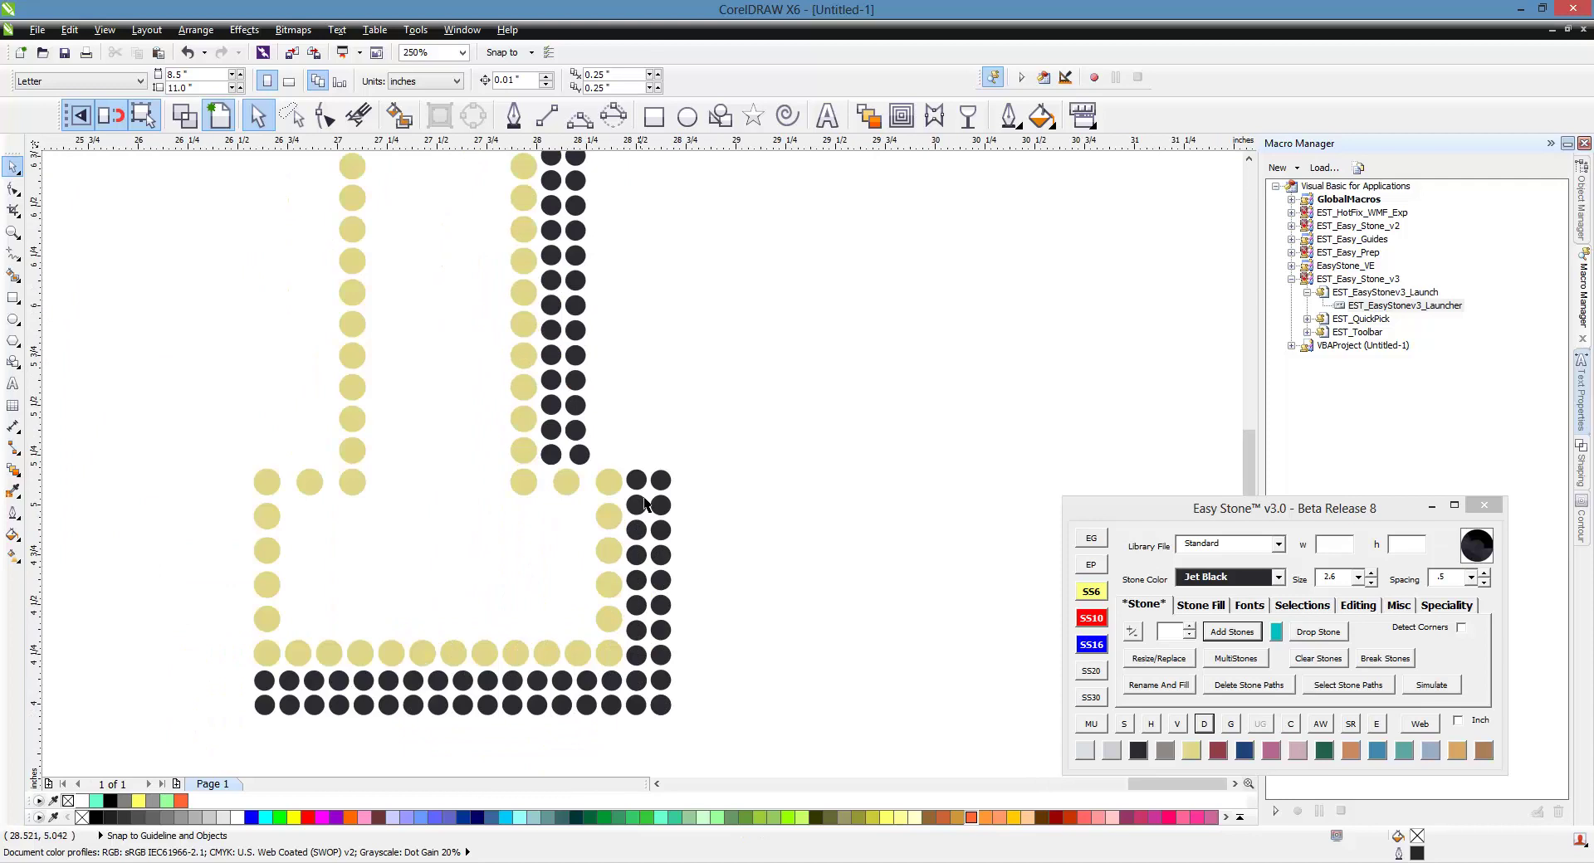
pyautogui.click(661, 484)
pyautogui.press('Delete')
pyautogui.click(265, 704)
pyautogui.press('Delete')
pyautogui.scroll(-2, 774, 581)
pyautogui.scroll(-2, 417, 697)
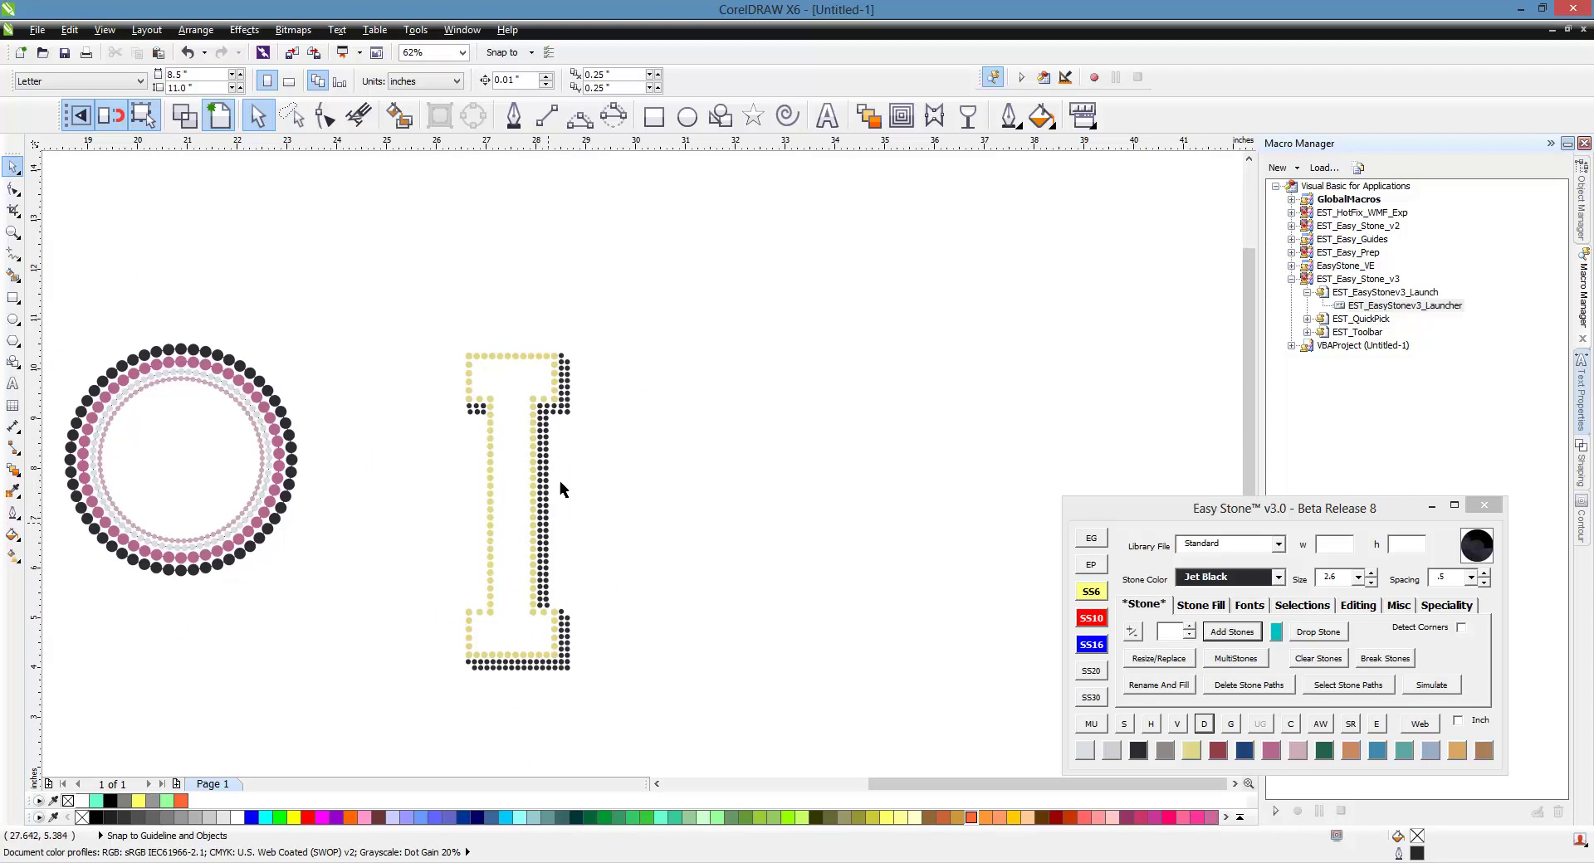
# Step: Fill the top serif of the letter I with evenly stacked copies of its top row of Citrine stones
pyautogui.scroll(2, 523, 341)
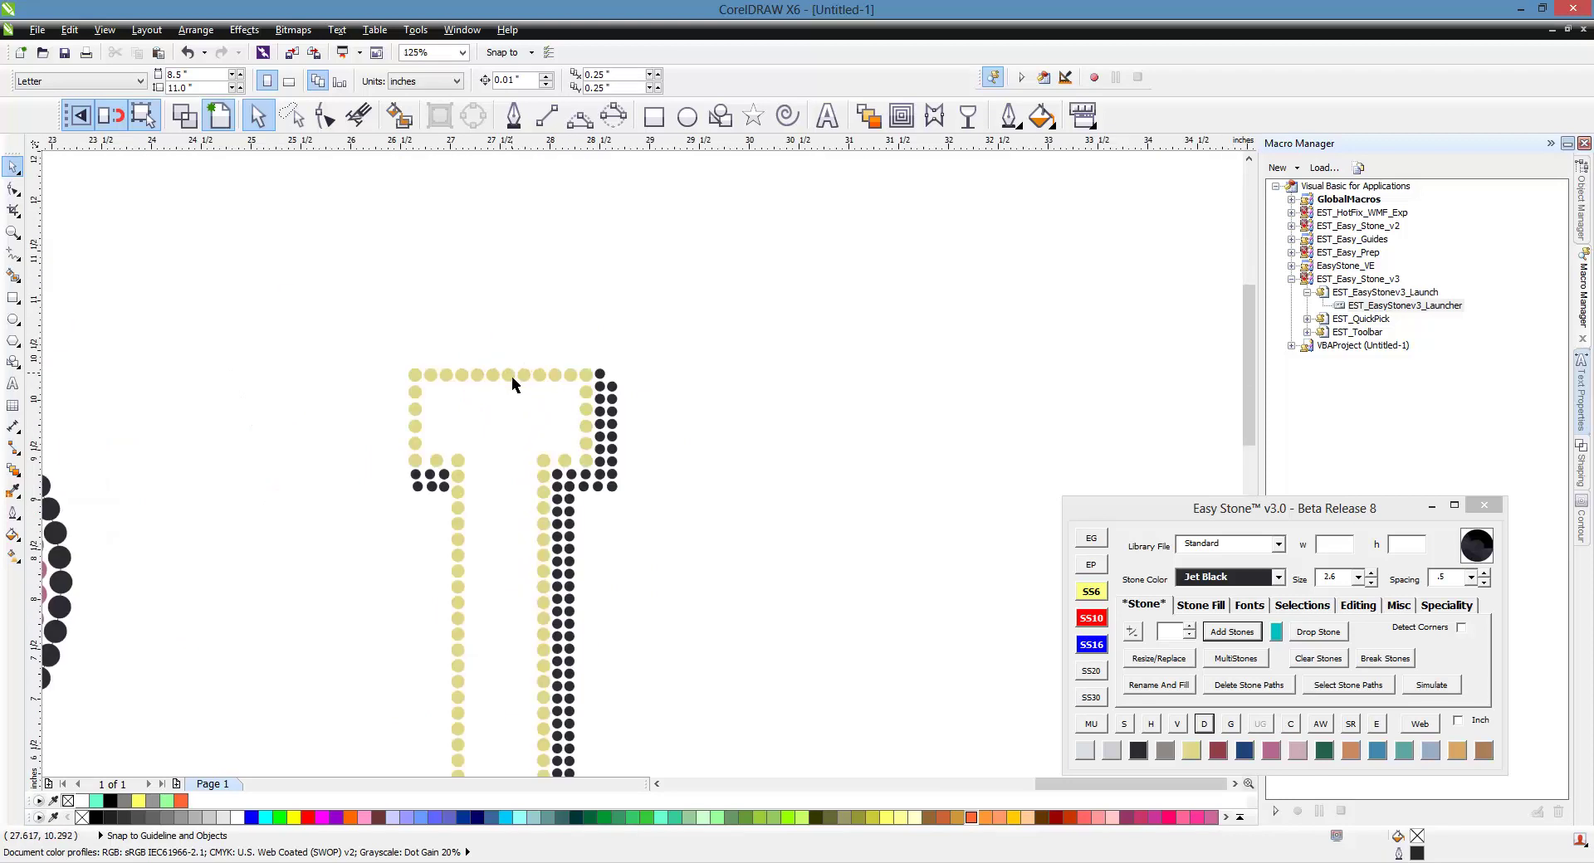
pyautogui.scroll(2, 508, 432)
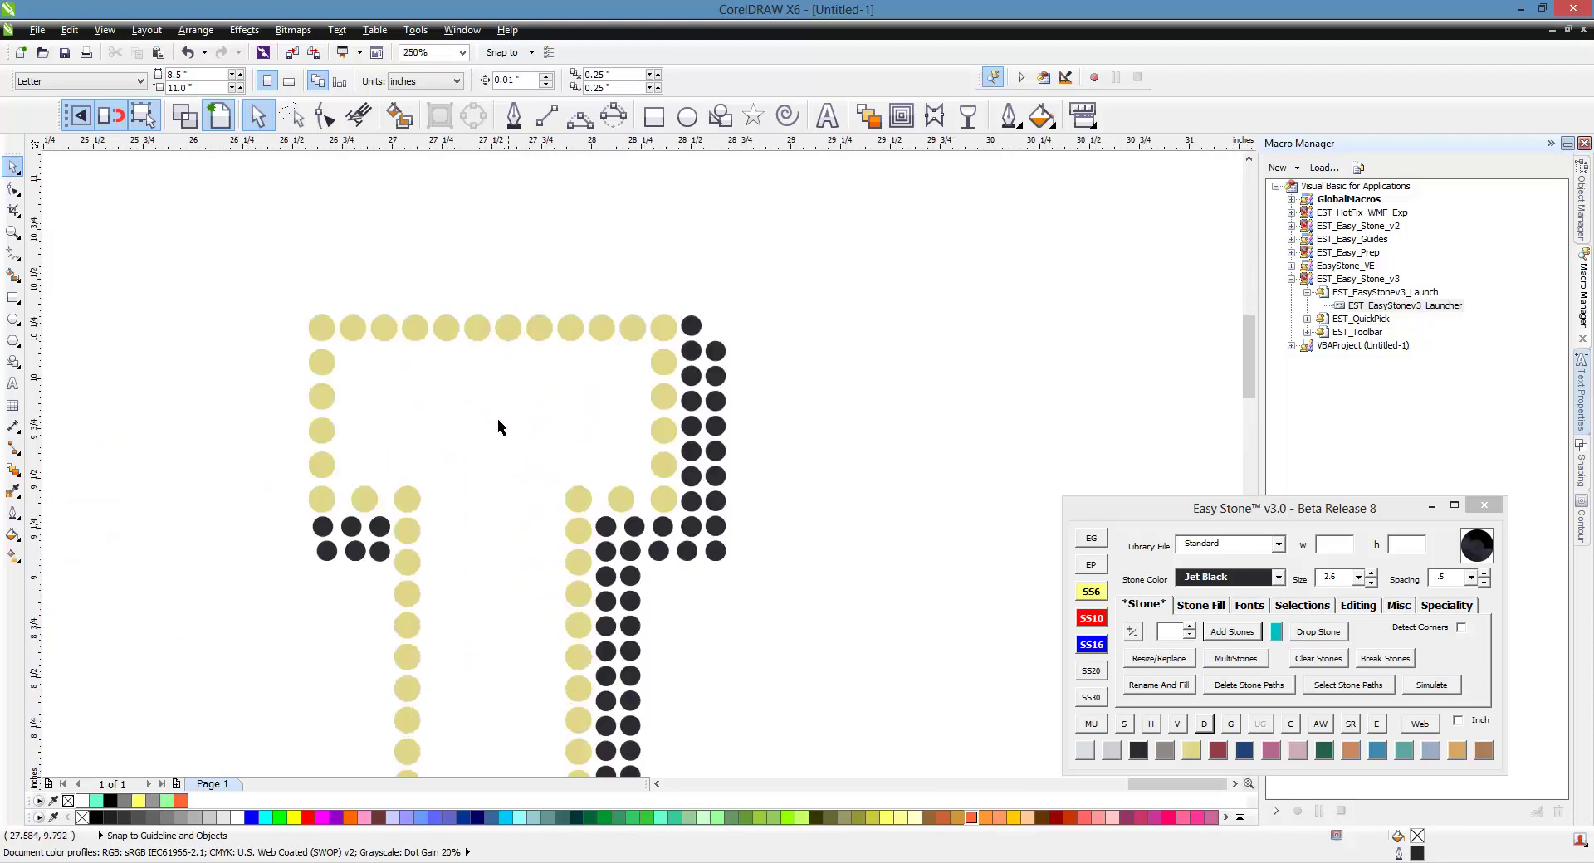
pyautogui.moveTo(331, 267); pyautogui.dragTo(651, 370)
pyautogui.click(340, 262)
pyautogui.moveTo(337, 269); pyautogui.dragTo(665, 500)
pyautogui.click(112, 463)
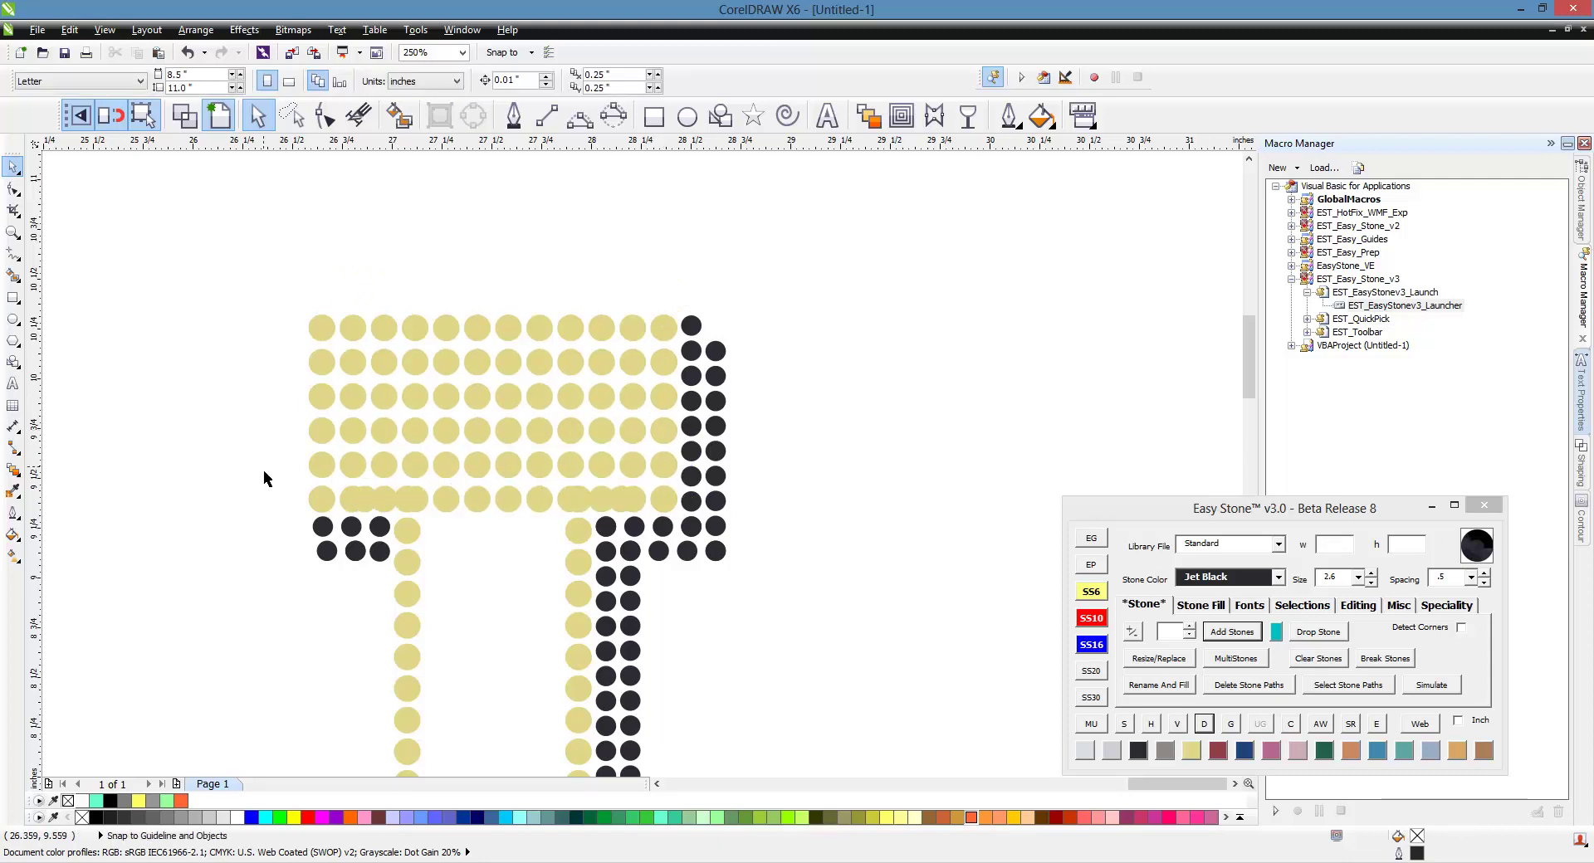
# Step: Remove the overlapping Citrine stones from the bottom row of the top serif
pyautogui.moveTo(264, 471); pyautogui.dragTo(694, 529)
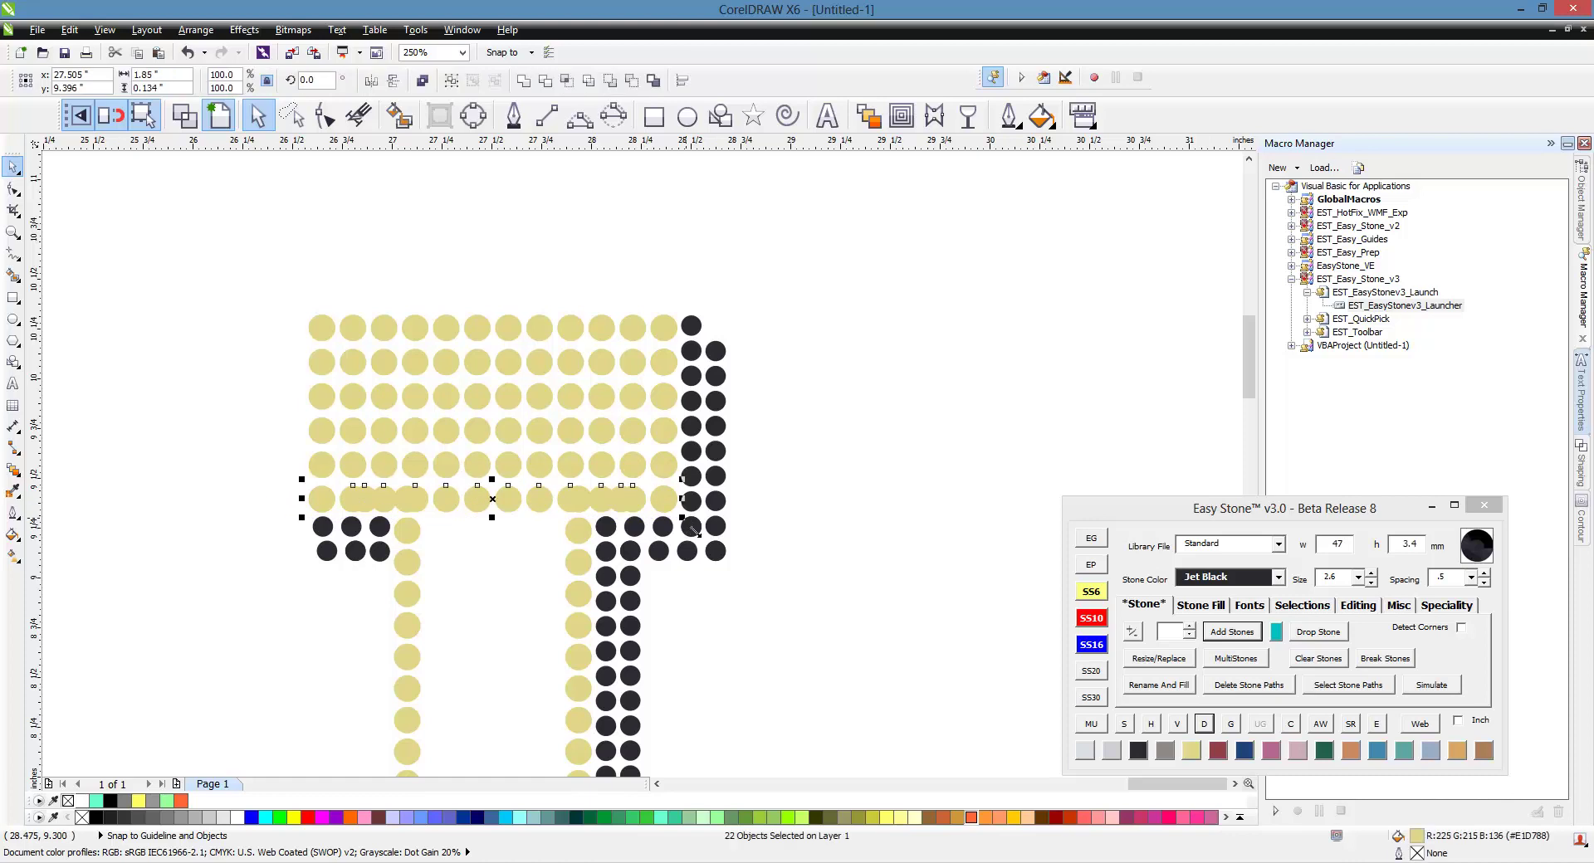
pyautogui.click(1291, 724)
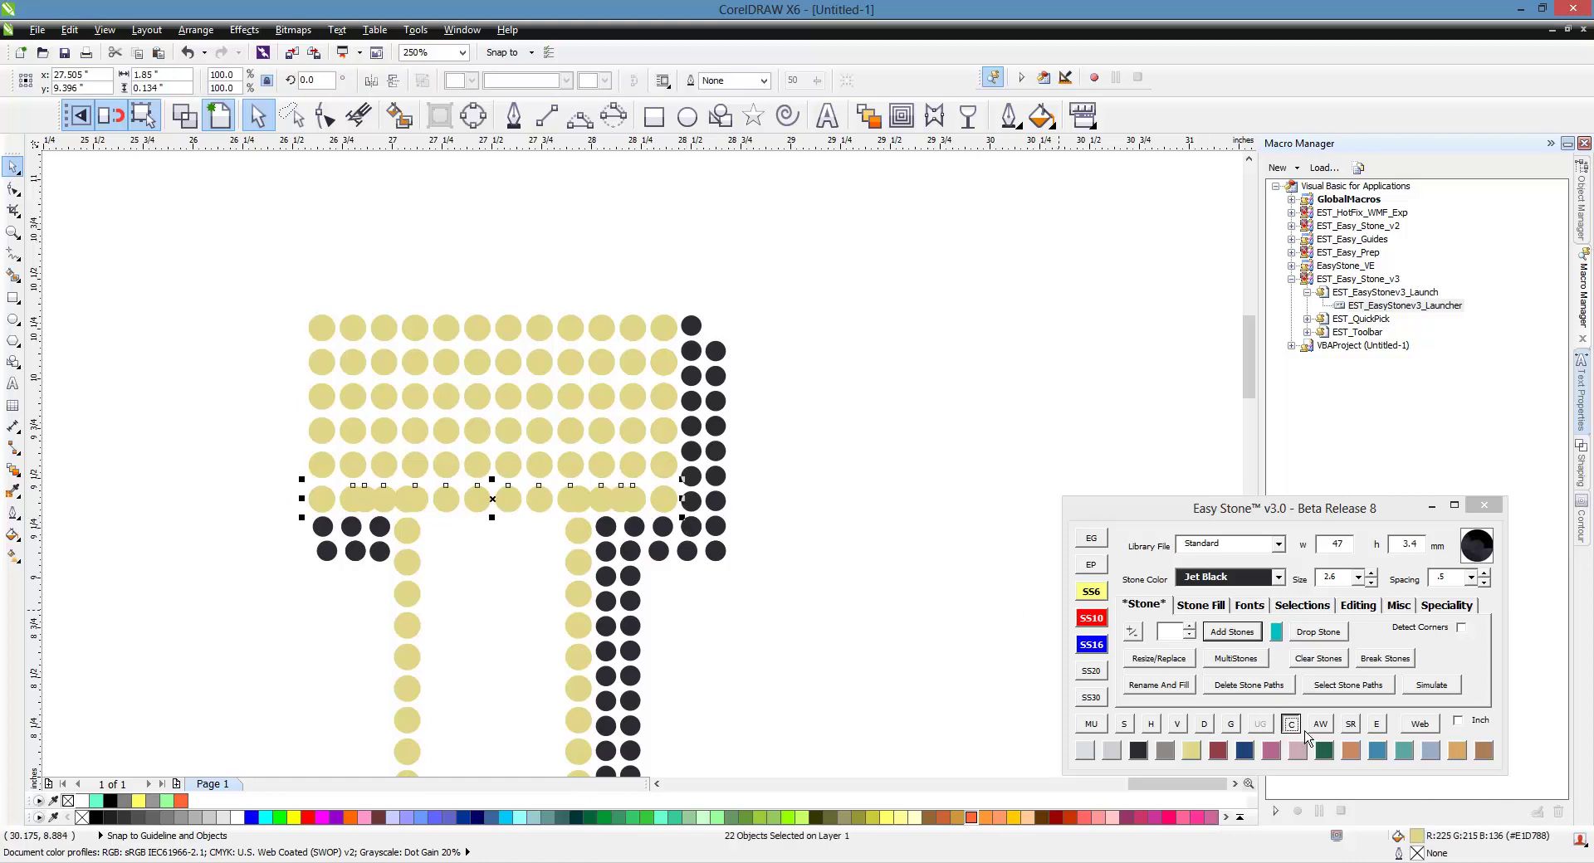
pyautogui.click(930, 475)
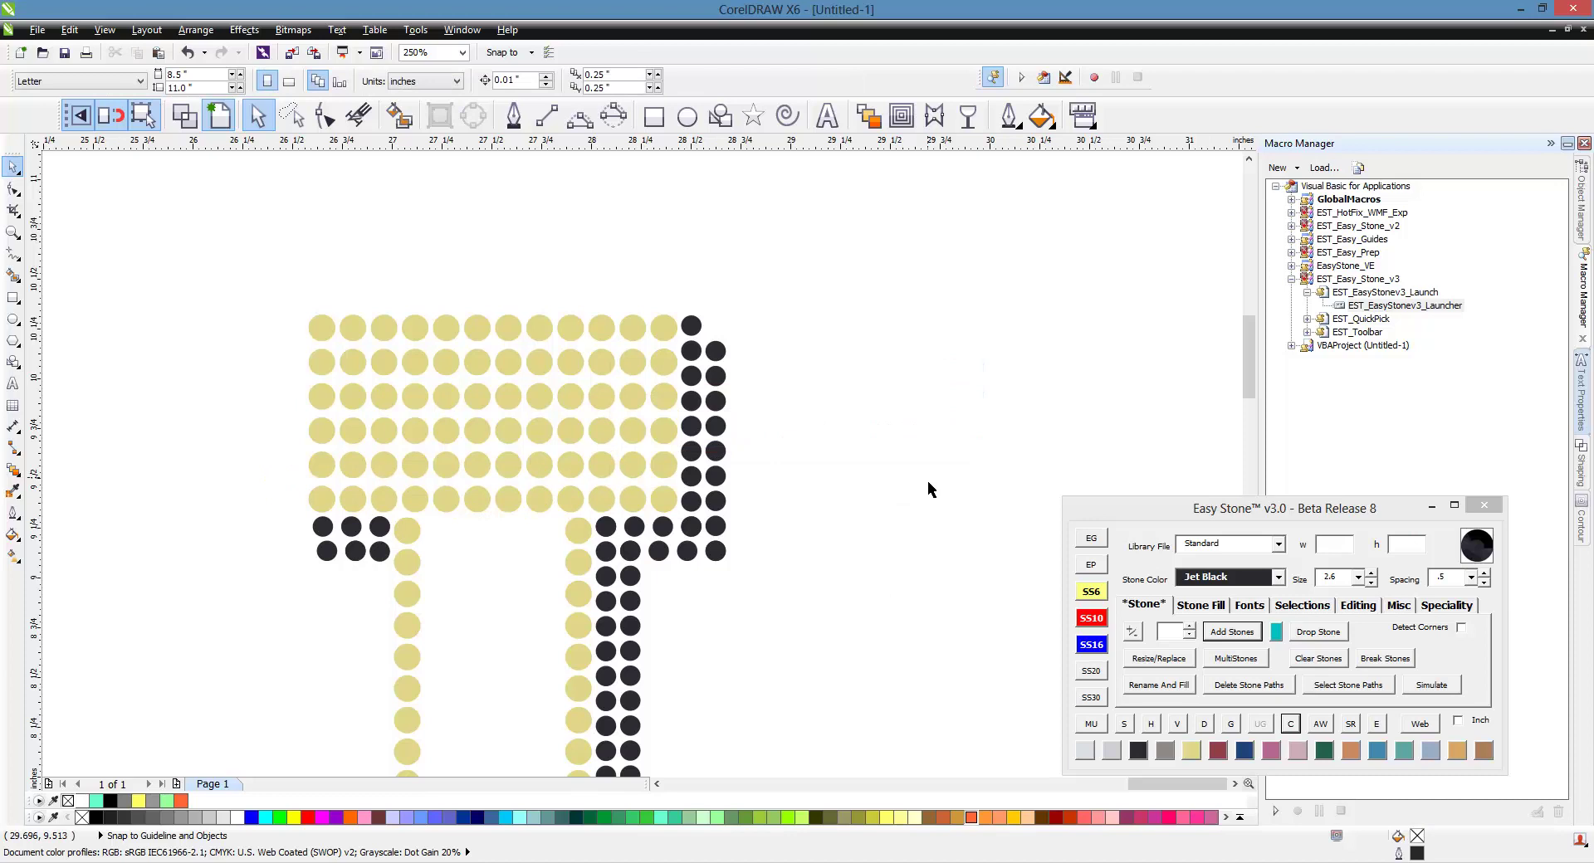
# Step: Copy five Citrine stones from the top serif's bottom row onto the stem's first row, aligned with its right edge stone
pyautogui.scroll(-1, 450, 317)
pyautogui.scroll(1, 448, 405)
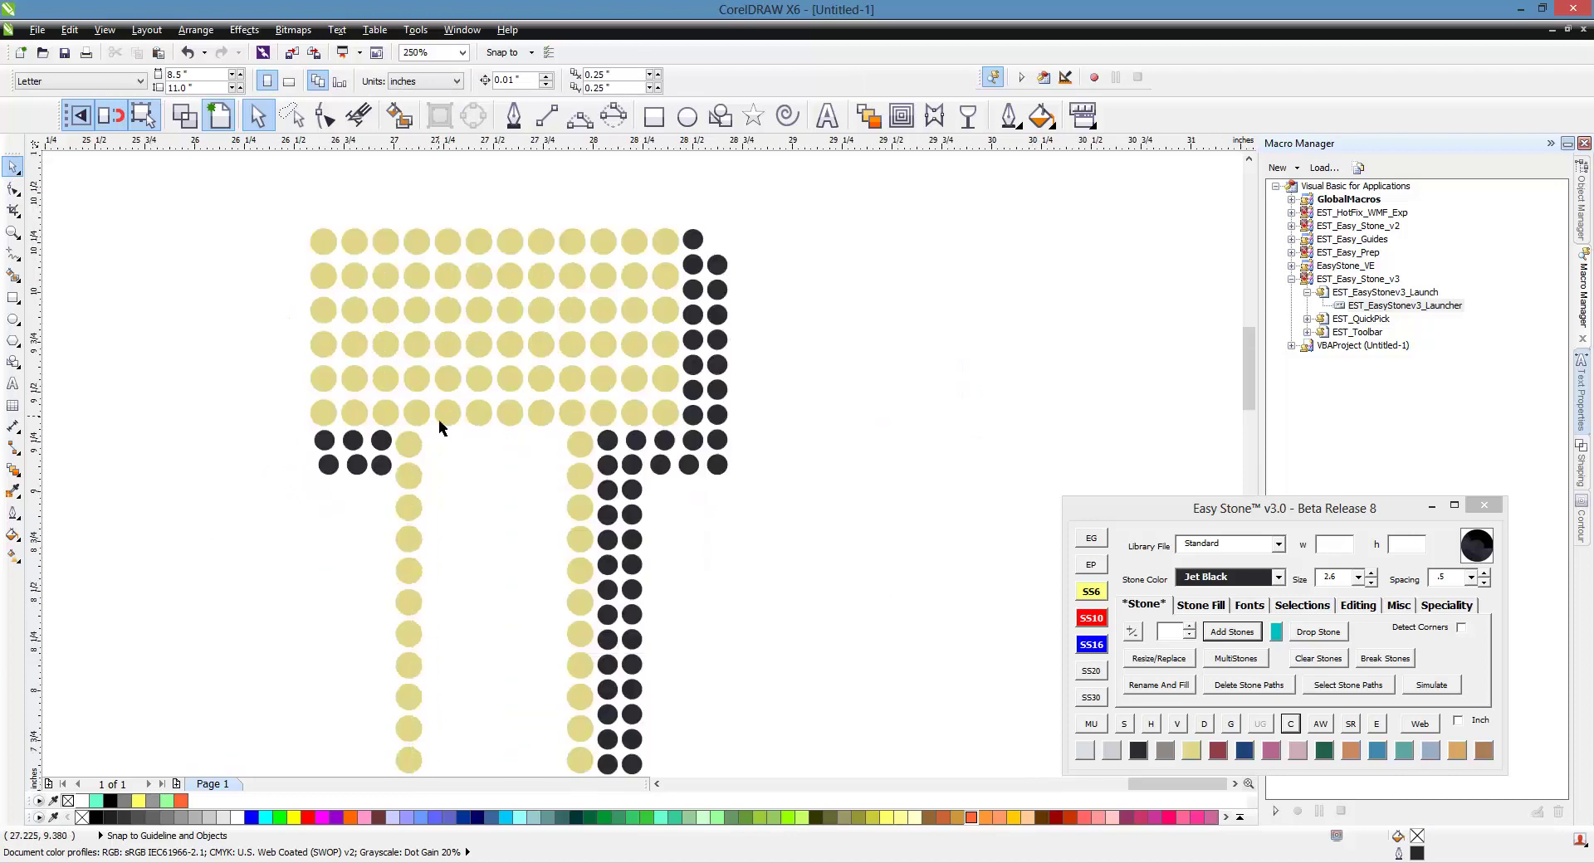
pyautogui.scroll(1, 426, 421)
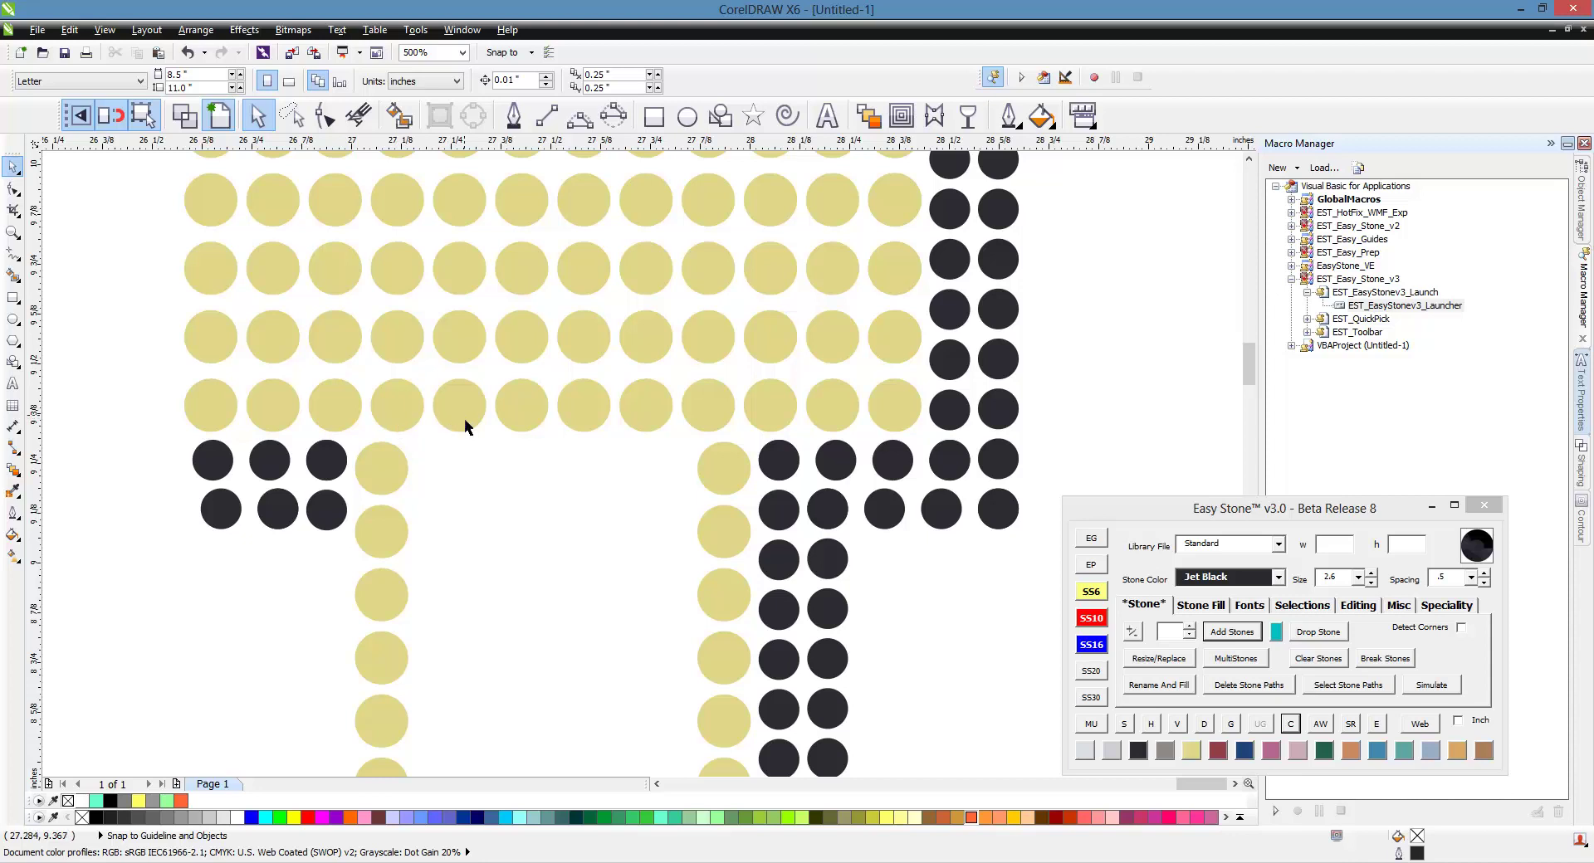
pyautogui.click(465, 416)
pyautogui.keyDown('shift'); pyautogui.click(521, 410); pyautogui.keyUp('shift')
pyautogui.keyDown('shift'); pyautogui.click(581, 407); pyautogui.keyUp('shift')
pyautogui.keyDown('shift'); pyautogui.click(652, 419); pyautogui.keyUp('shift')
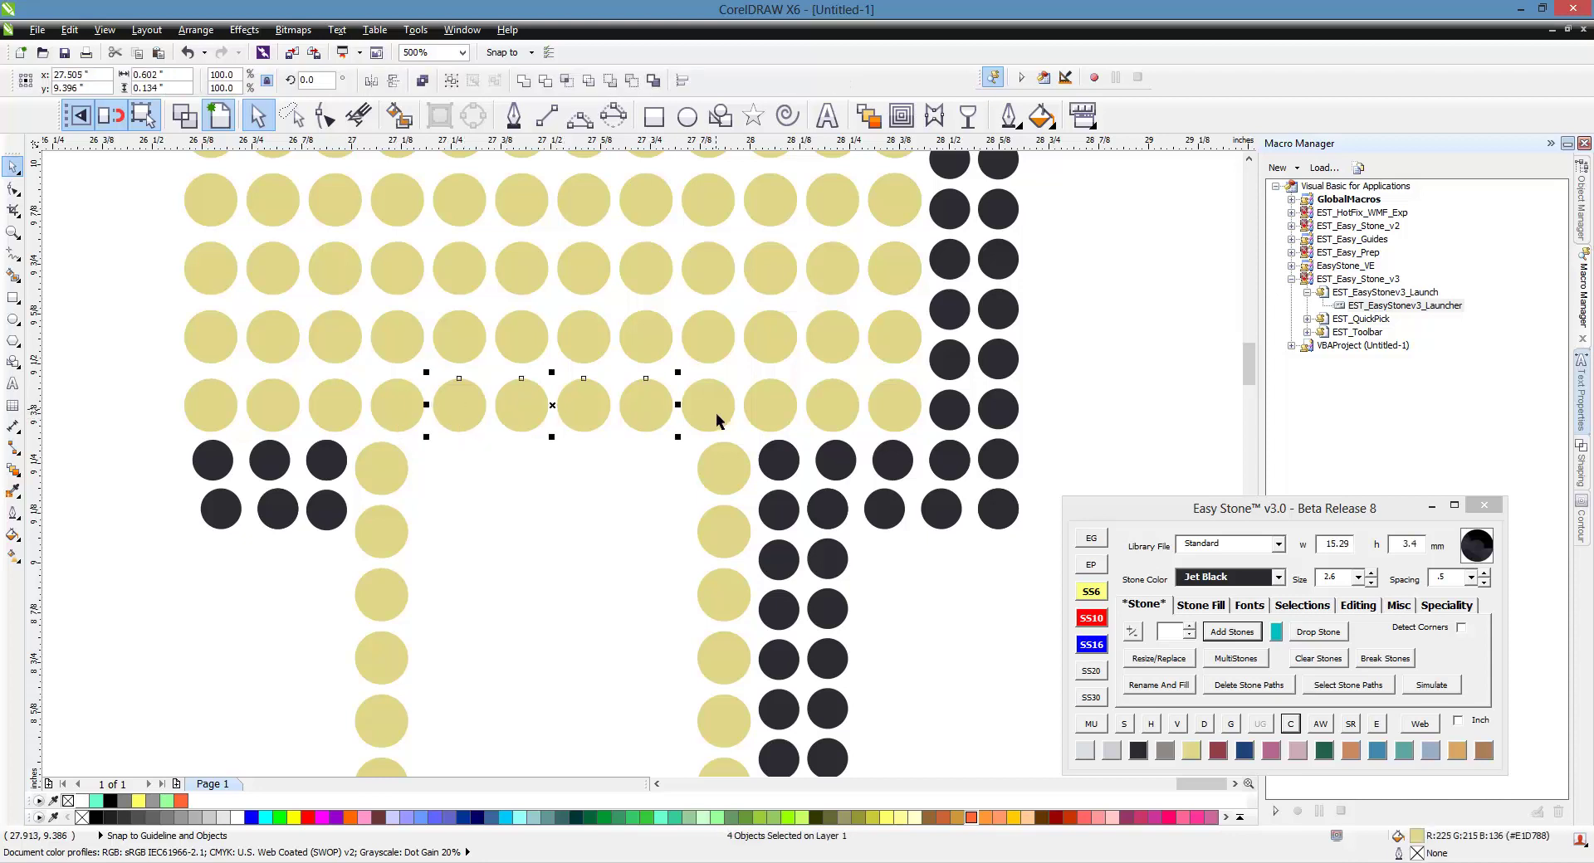
pyautogui.keyDown('shift'); pyautogui.click(711, 420); pyautogui.keyUp('shift')
pyautogui.moveTo(716, 418); pyautogui.dragTo(720, 473)
pyautogui.click(617, 520)
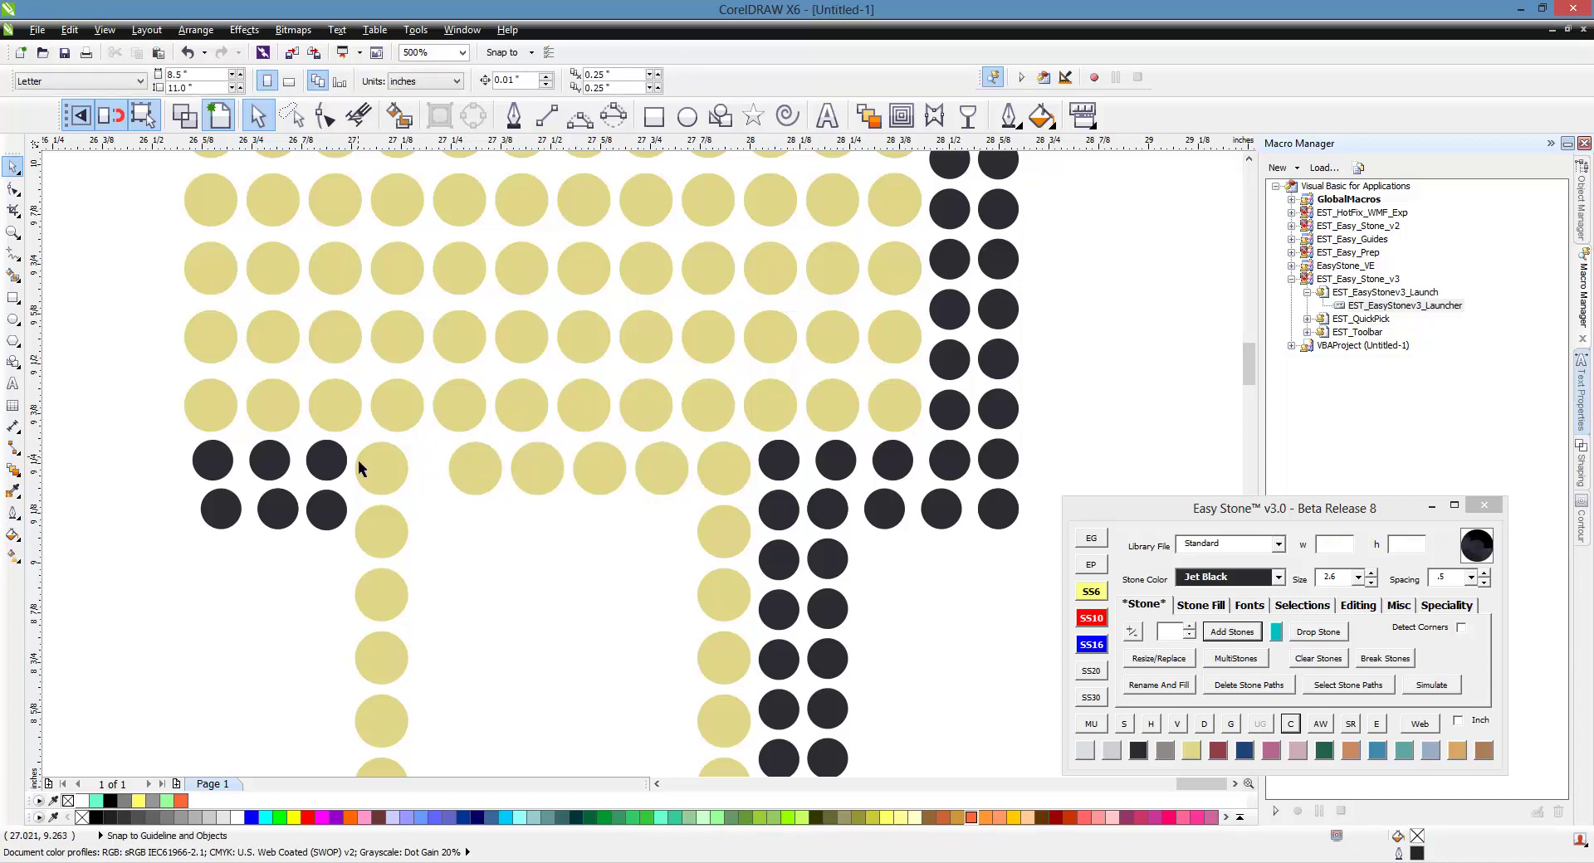
# Step: Distribute the seven stones in the stem's first row evenly in the horizontal direction
pyautogui.moveTo(350, 438); pyautogui.dragTo(754, 518)
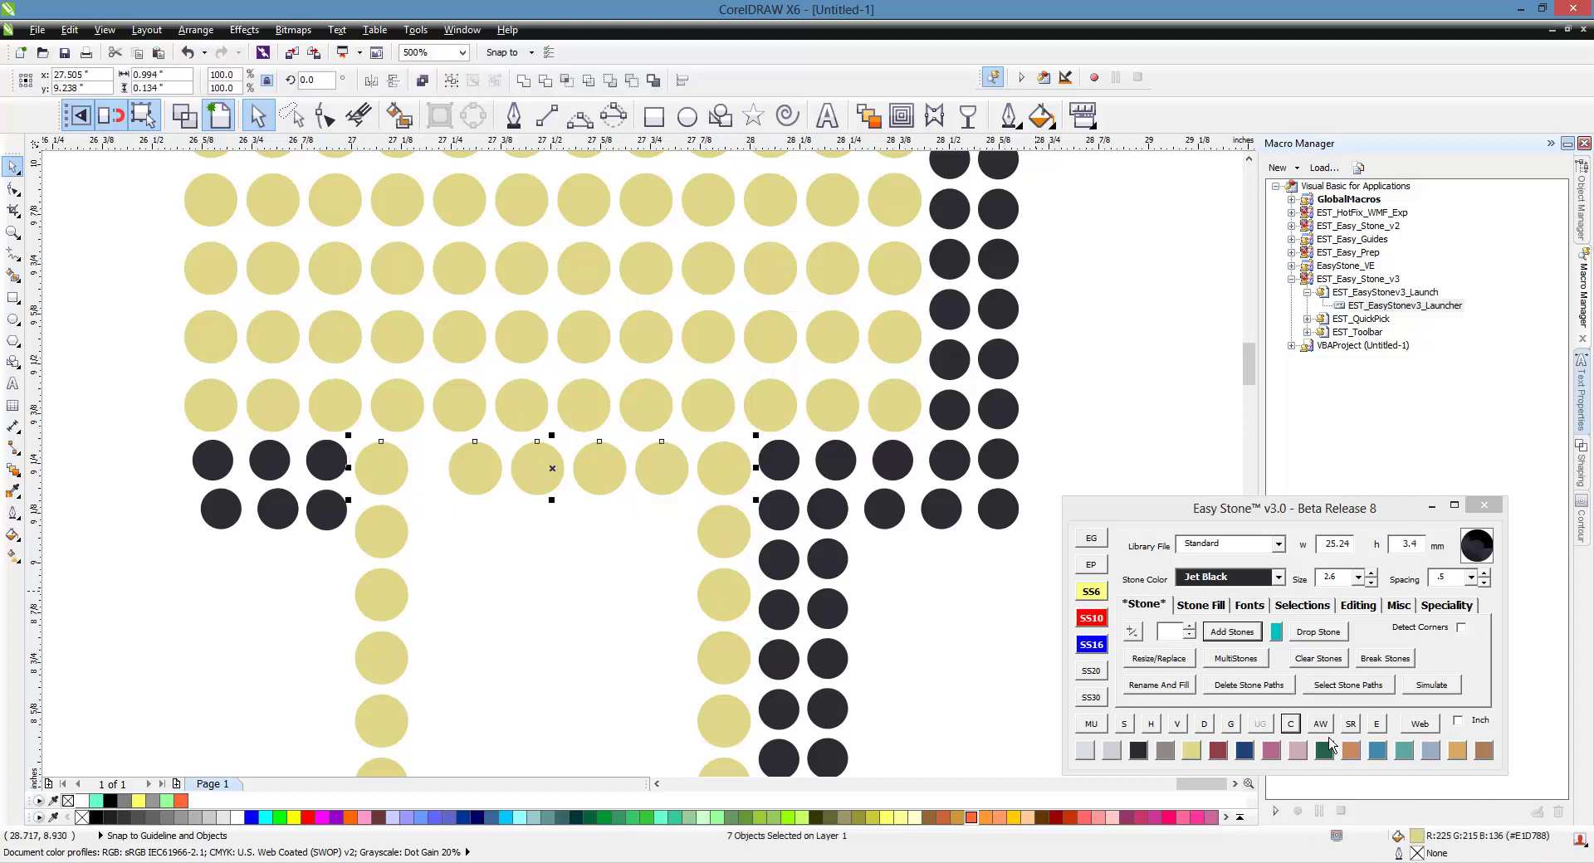
pyautogui.click(1152, 725)
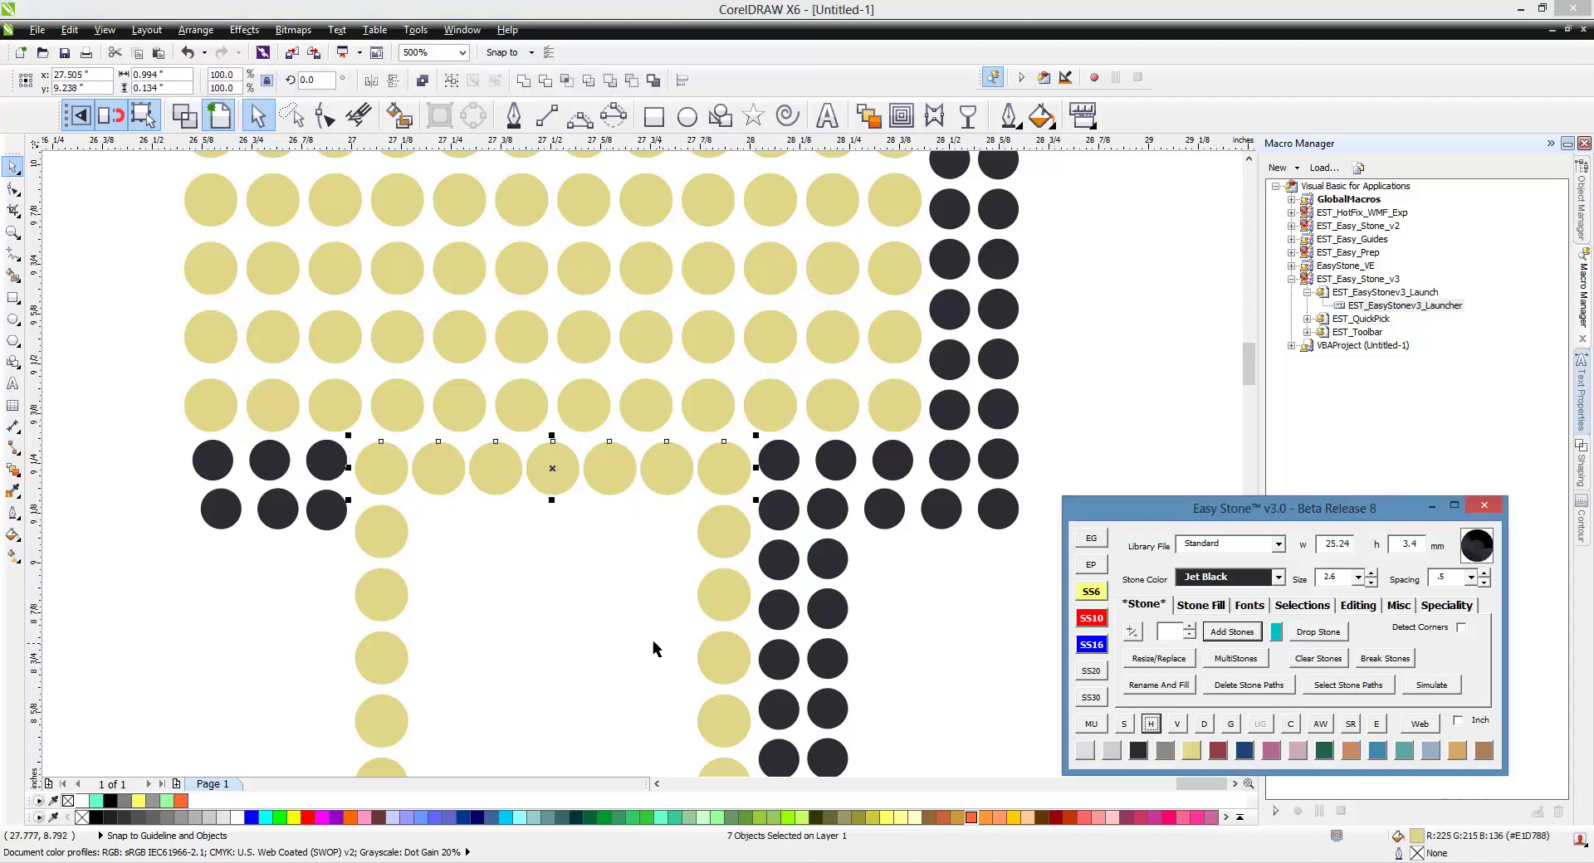
pyautogui.click(556, 572)
pyautogui.moveTo(344, 438); pyautogui.dragTo(587, 489)
pyautogui.hotkey('ctrl', 'z')
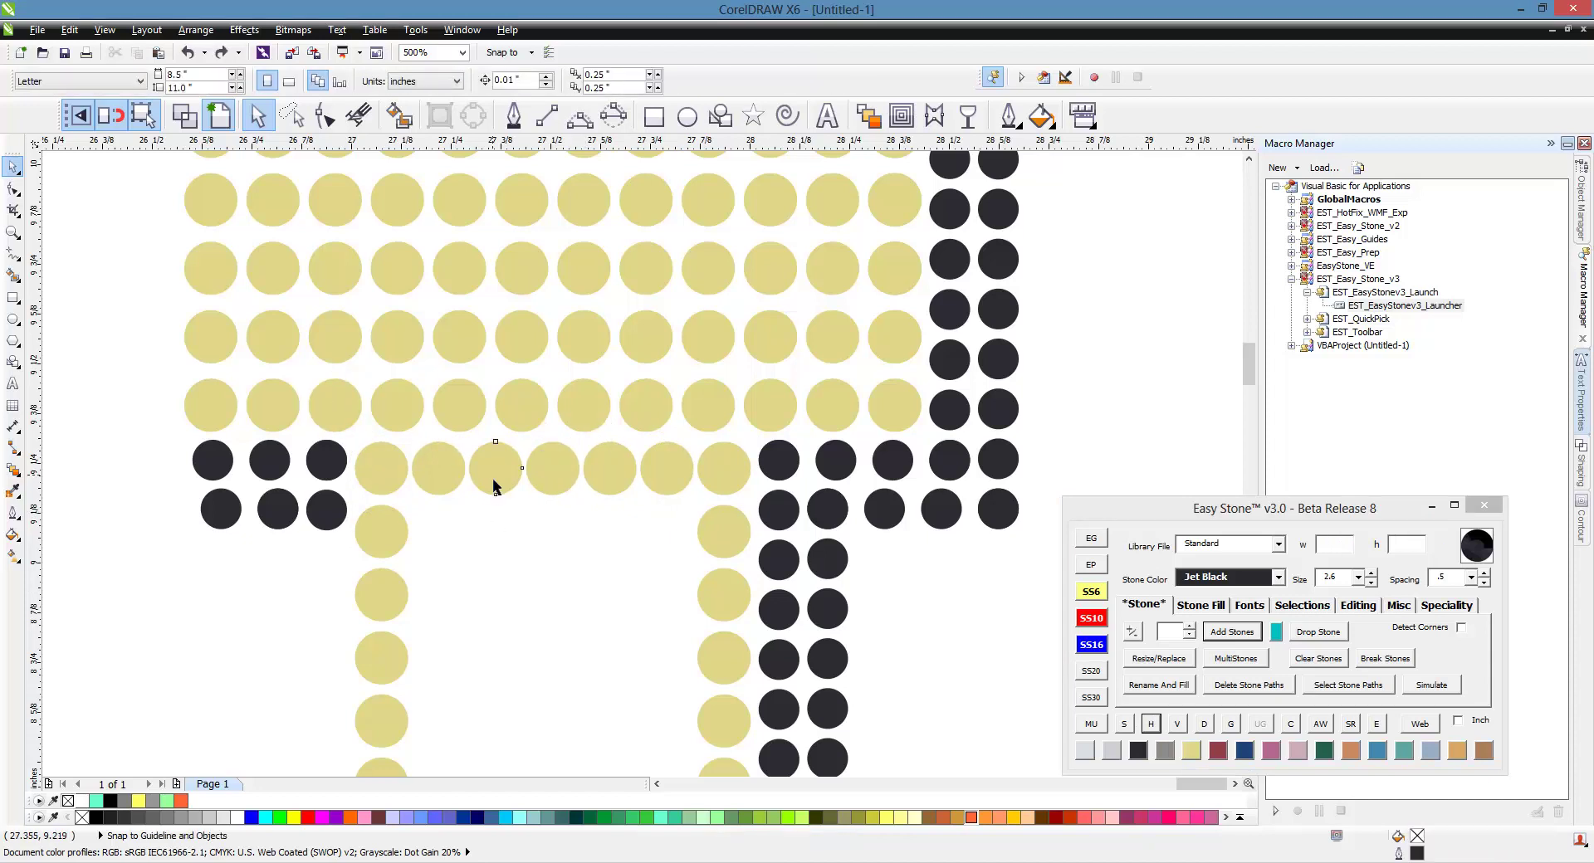
# Step: Delete the third stone from the stem's first row and redistribute the remaining six stones evenly across the stem
pyautogui.click(501, 483)
pyautogui.press('Delete')
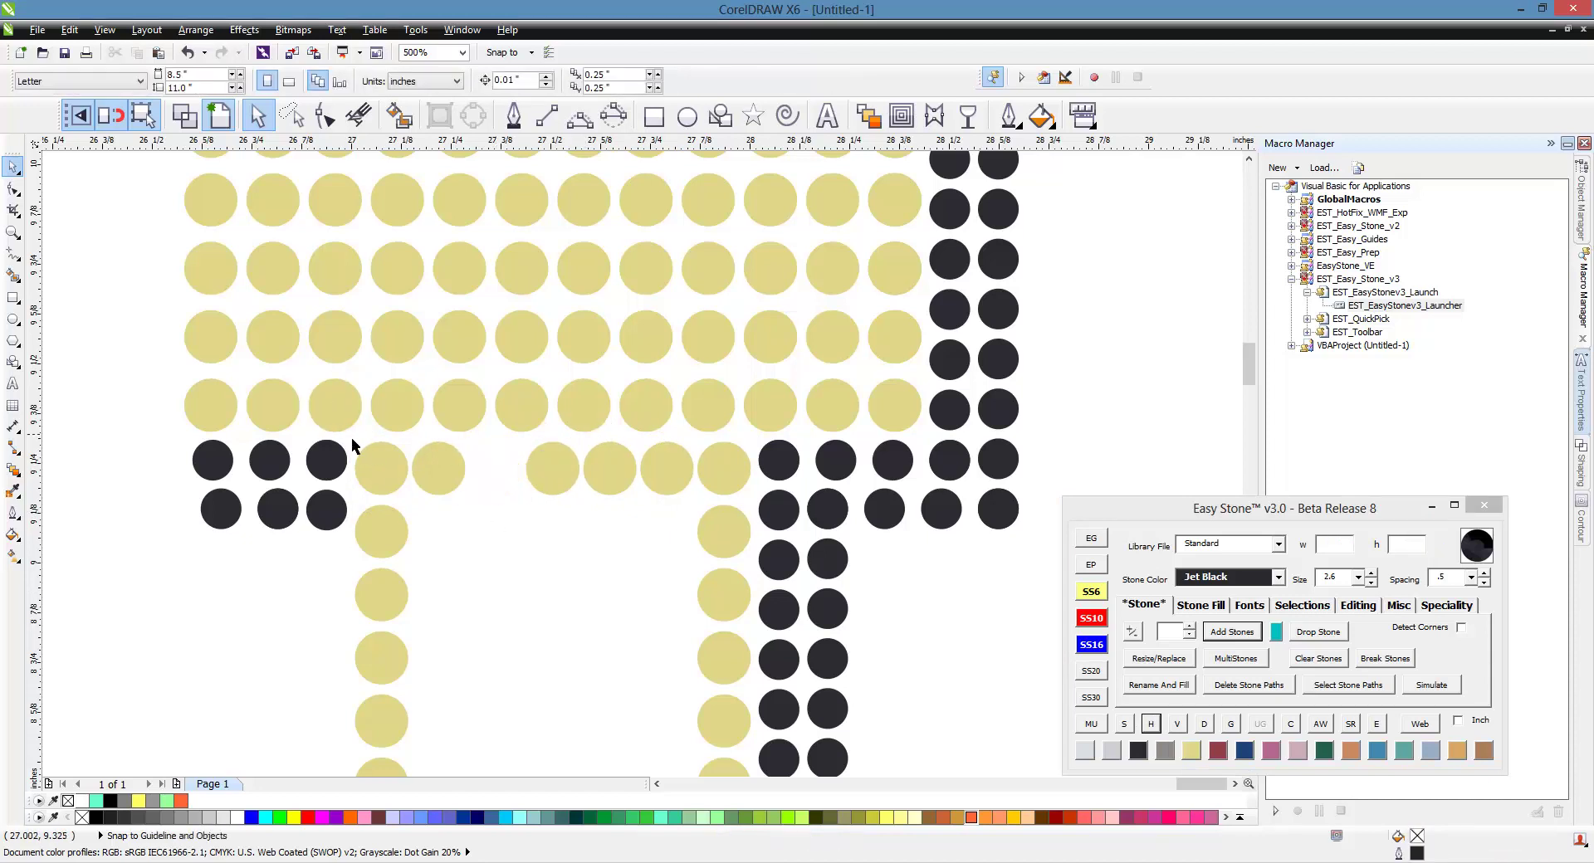
pyautogui.moveTo(352, 438); pyautogui.dragTo(761, 518)
pyautogui.click(1152, 727)
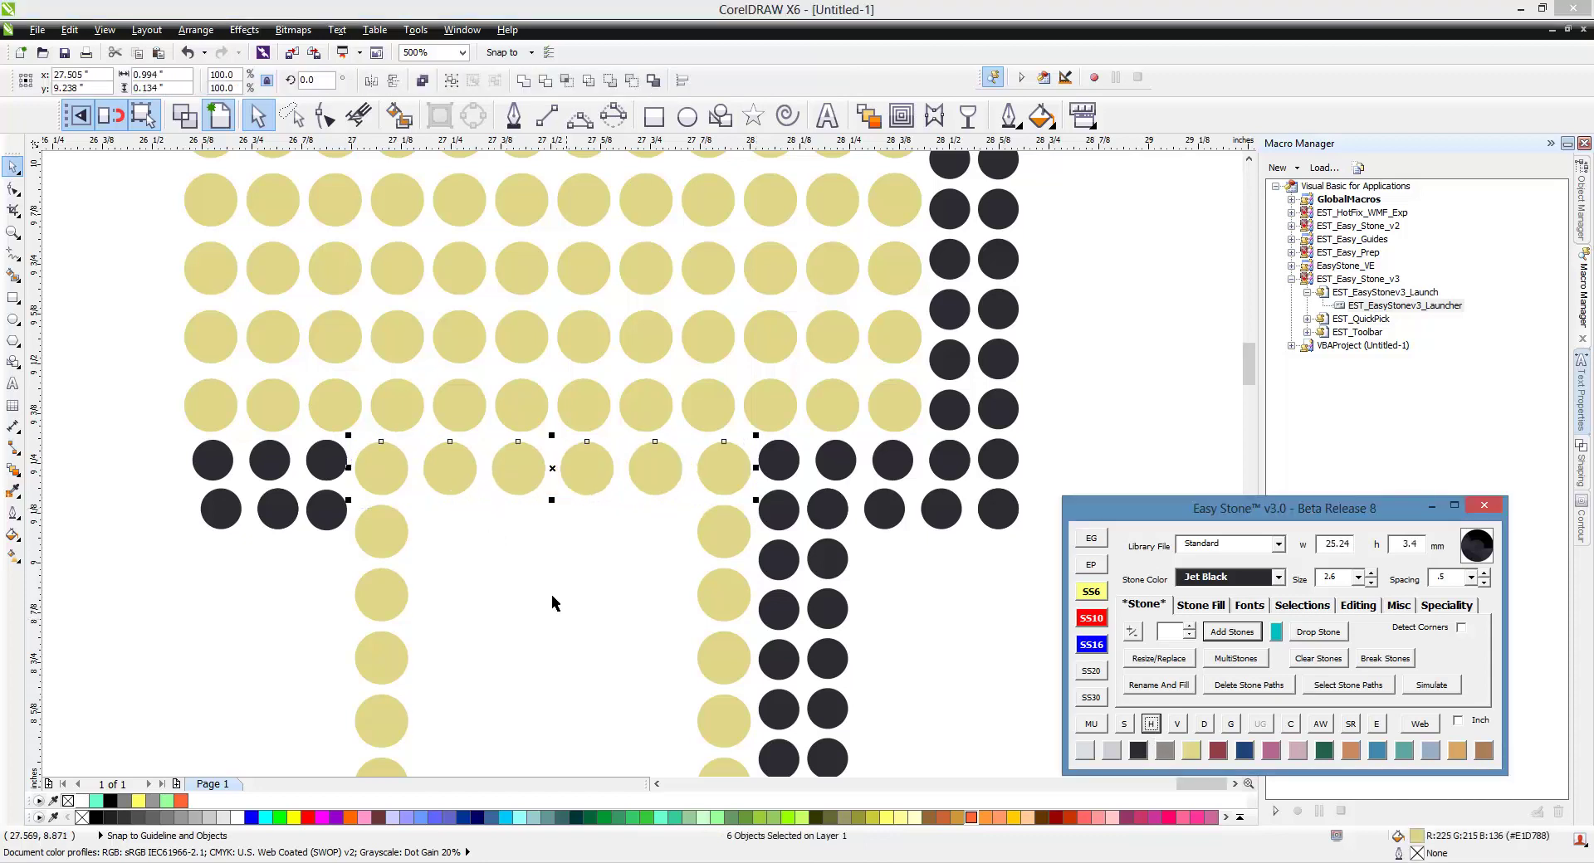
pyautogui.click(524, 14)
# Step: Duplicate the six-stone Citrine row repeatedly onto the edge stones below to fill the upper part of the stem
pyautogui.scroll(-2, 495, 251)
pyautogui.scroll(2, 570, 430)
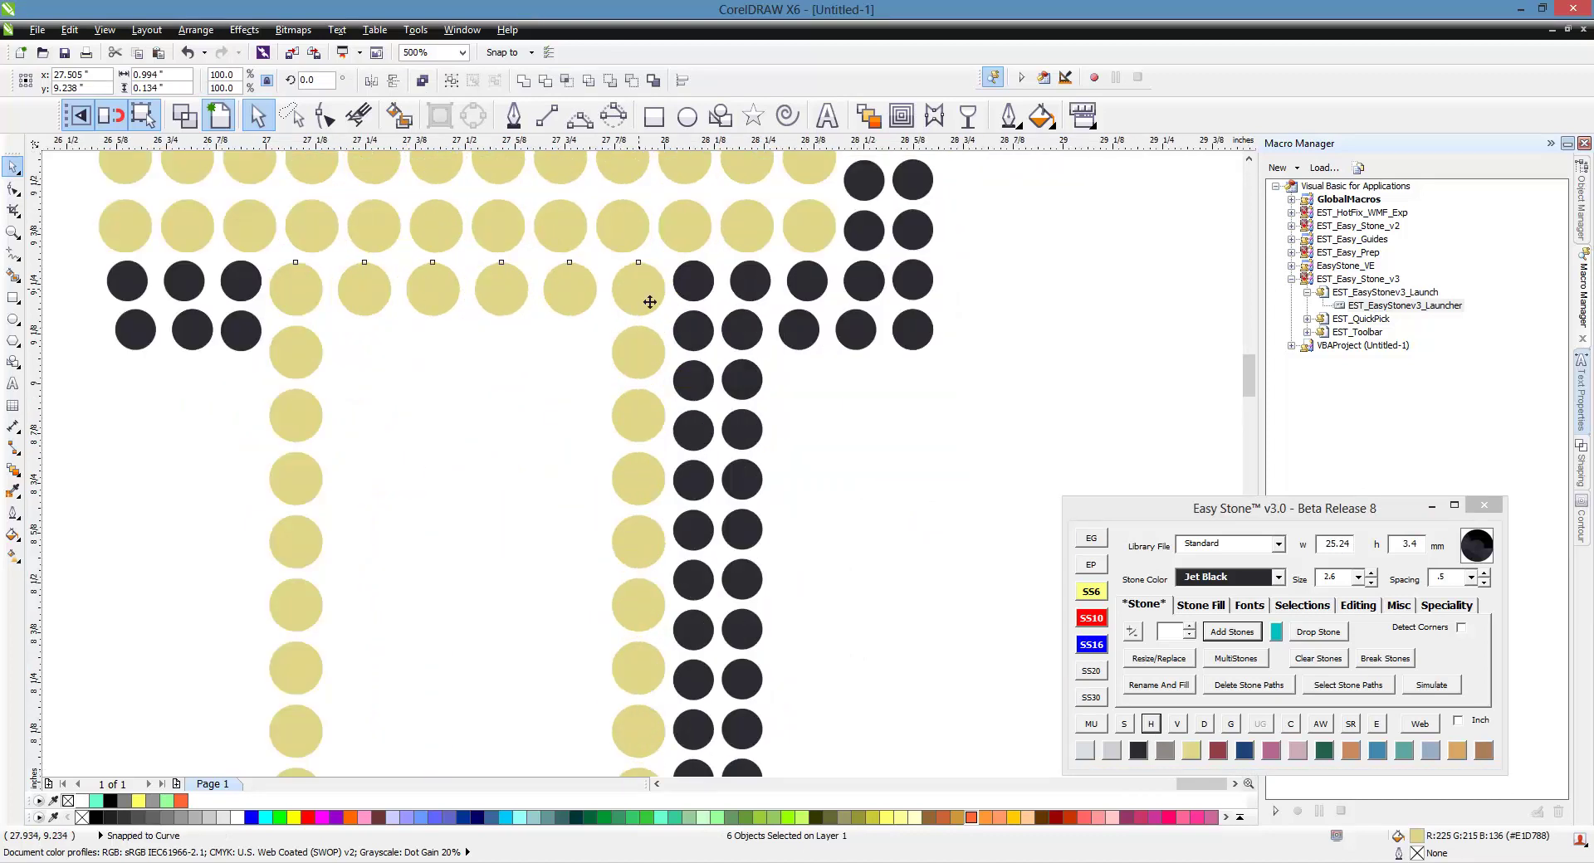
pyautogui.moveTo(649, 302); pyautogui.dragTo(642, 739)
pyautogui.press('space')
pyautogui.press('space')
pyautogui.press('space')
pyautogui.press('space')
pyautogui.press('space')
pyautogui.press('space')
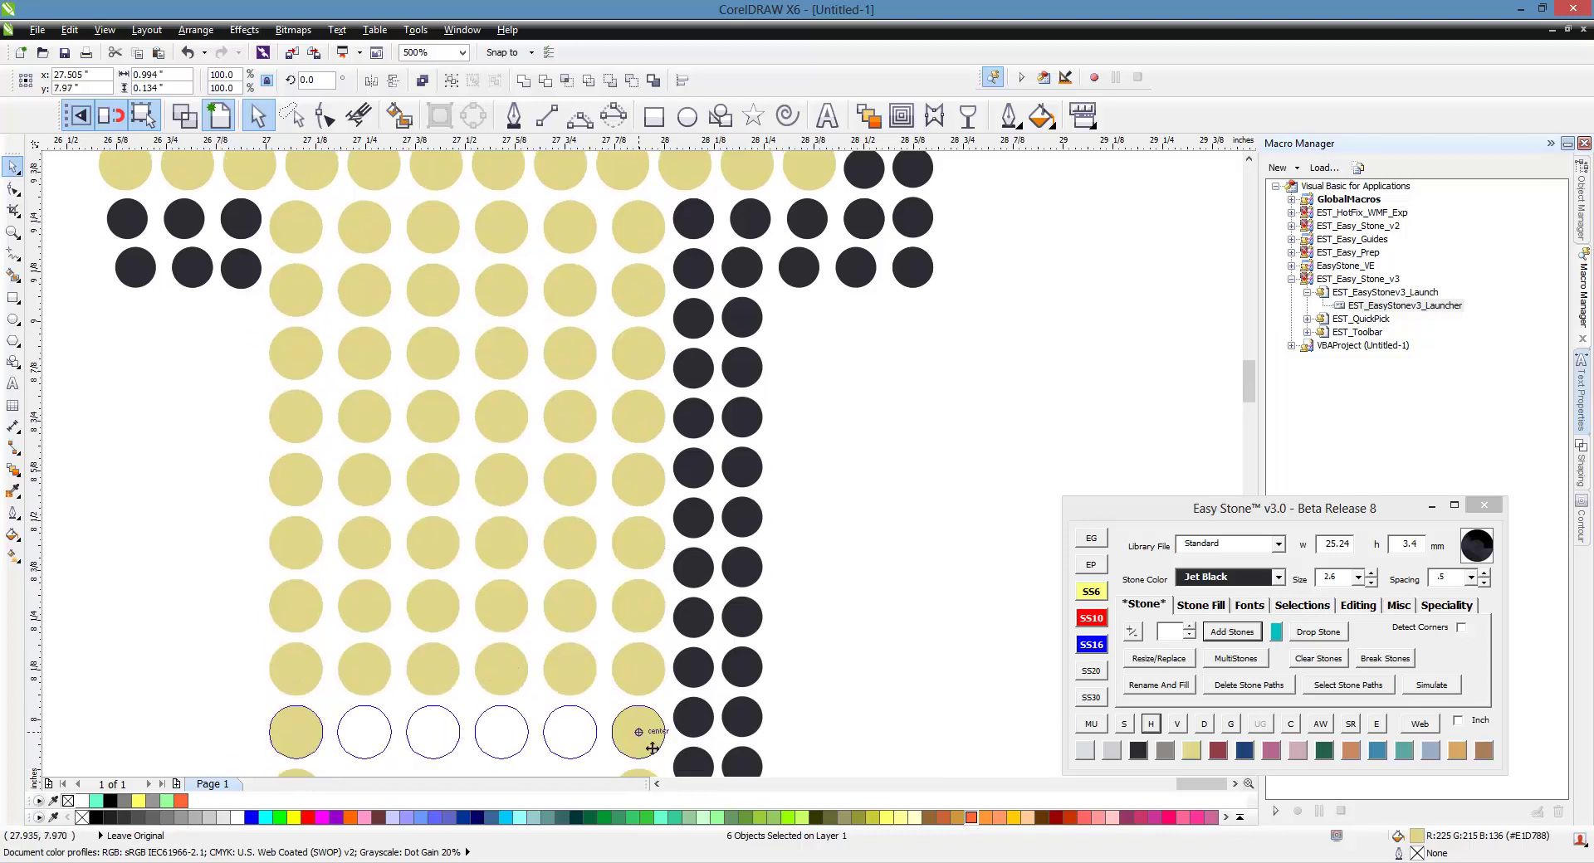
pyautogui.scroll(-4, 641, 235)
pyautogui.scroll(3, 574, 347)
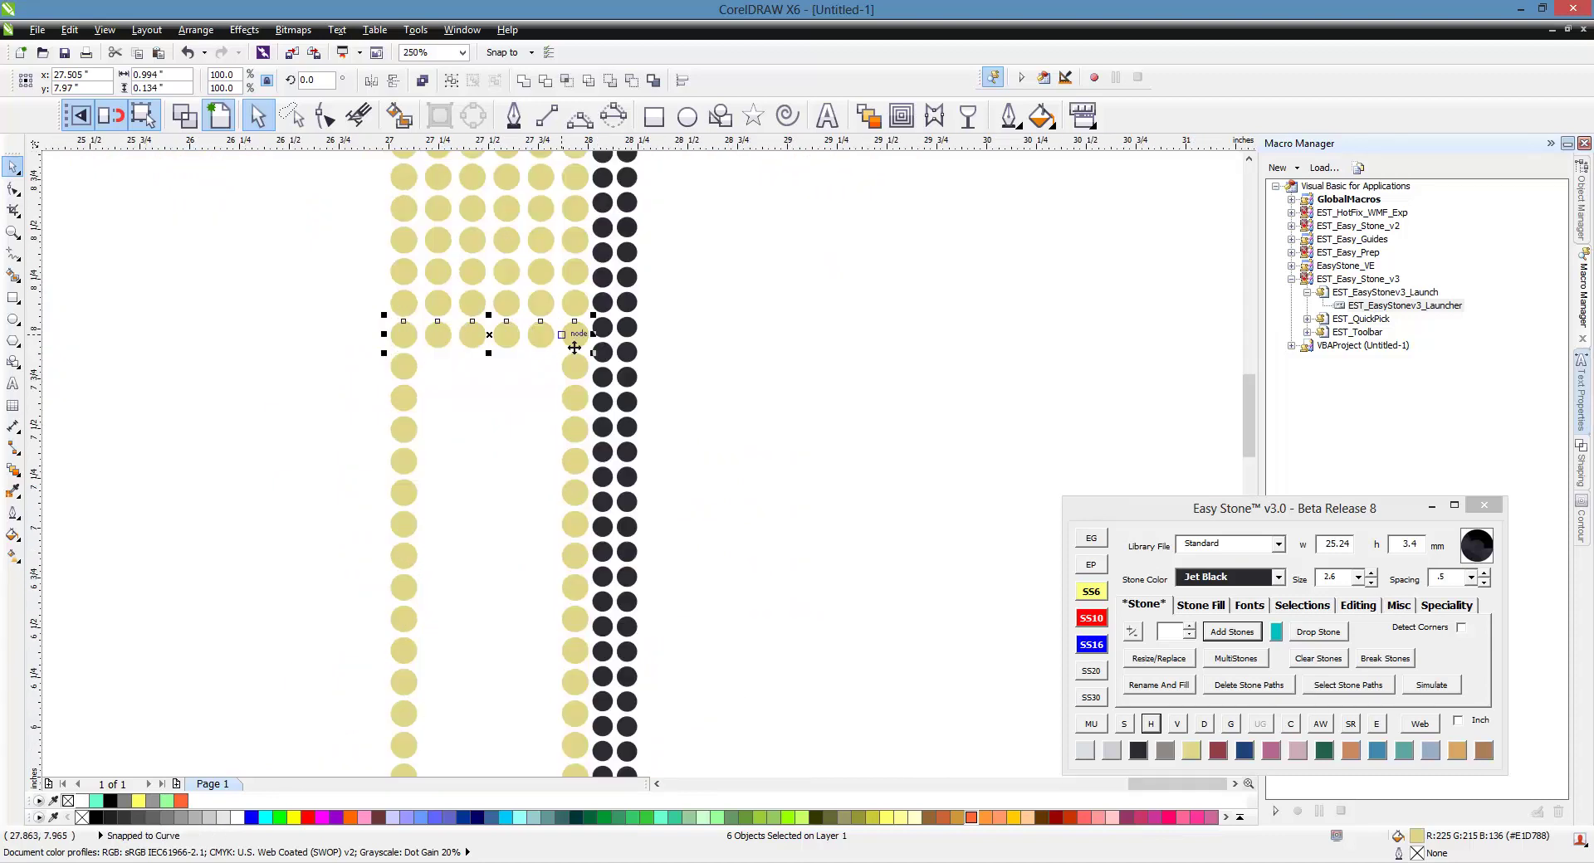
pyautogui.moveTo(575, 347); pyautogui.dragTo(575, 366)
pyautogui.hotkey('ctrl', 'z')
pyautogui.click(544, 490)
# Step: Copy the block of filled Citrine rows down the stem, snapped to the edge stones below
pyautogui.scroll(-2, 544, 491)
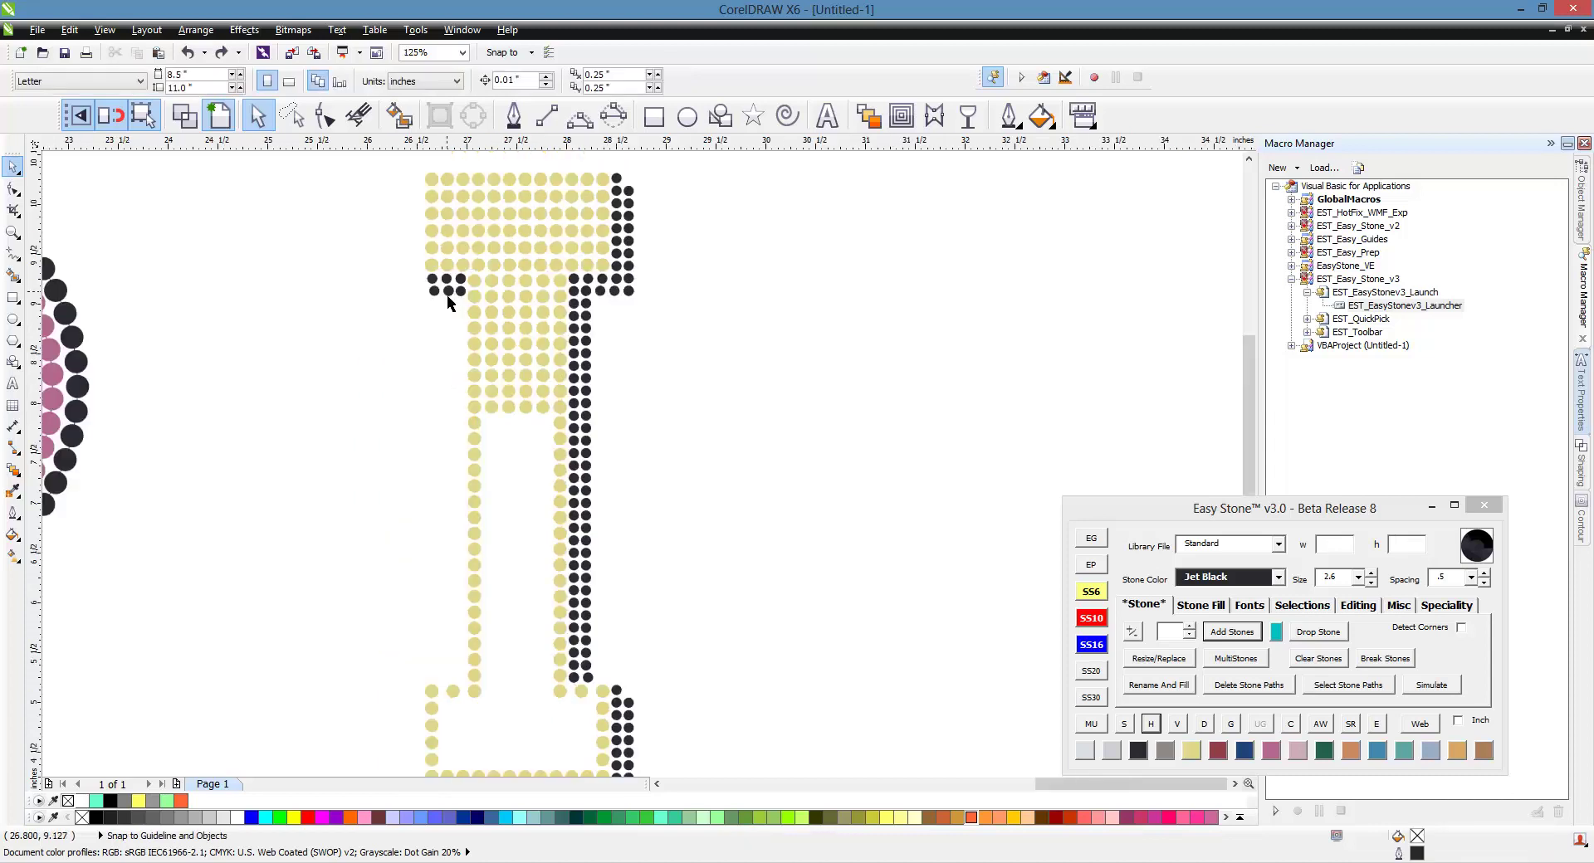
pyautogui.scroll(2, 447, 295)
pyautogui.moveTo(425, 292); pyautogui.dragTo(656, 520)
pyautogui.moveTo(649, 318); pyautogui.dragTo(644, 750)
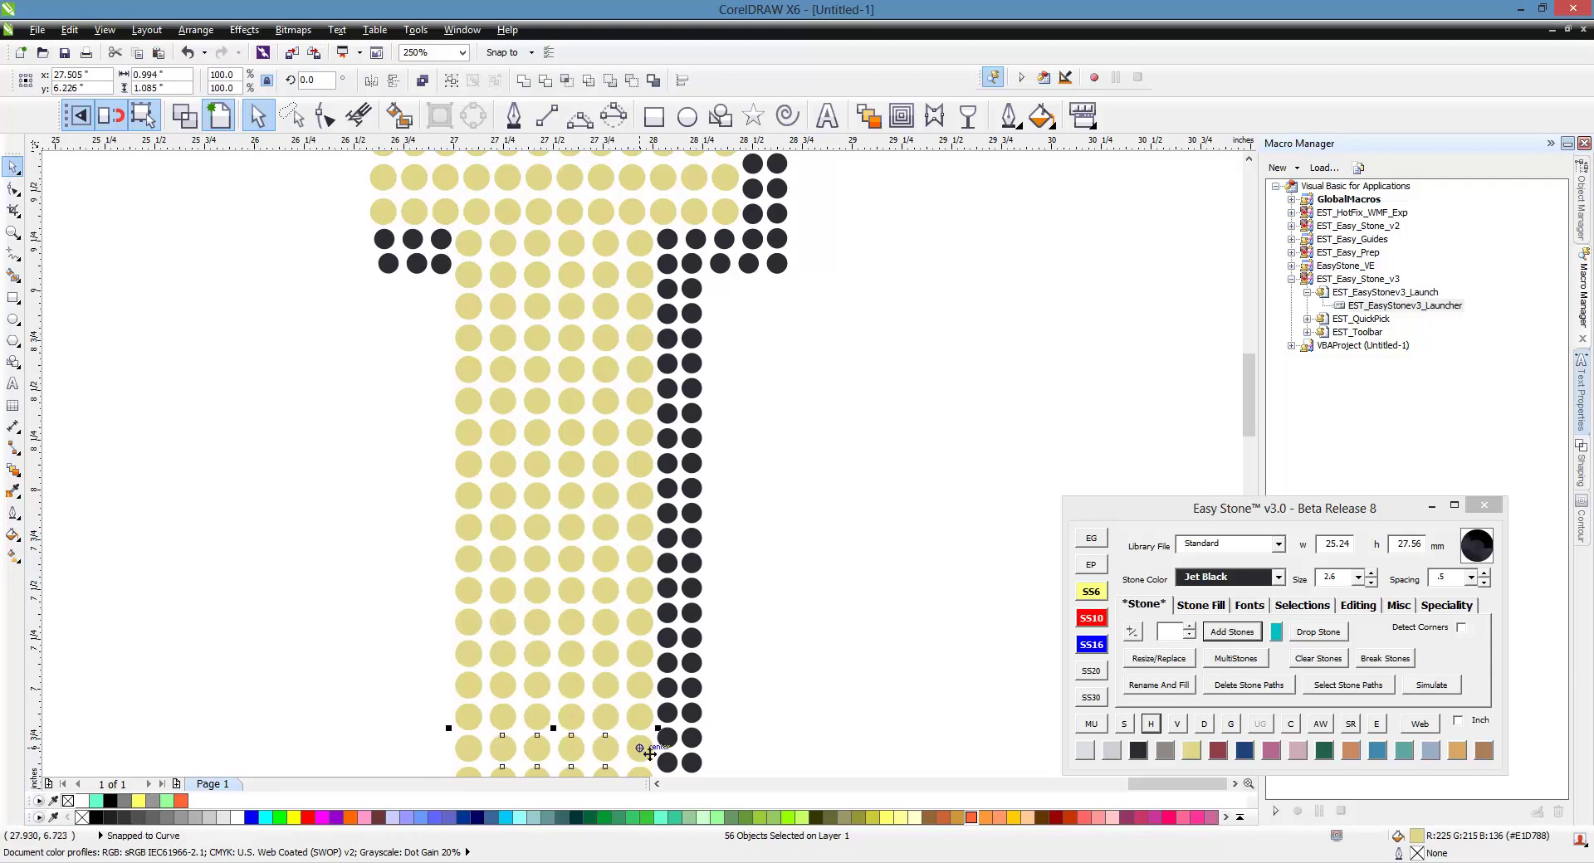
pyautogui.scroll(-2, 576, 370)
pyautogui.scroll(-2, 576, 368)
pyautogui.scroll(4, 590, 626)
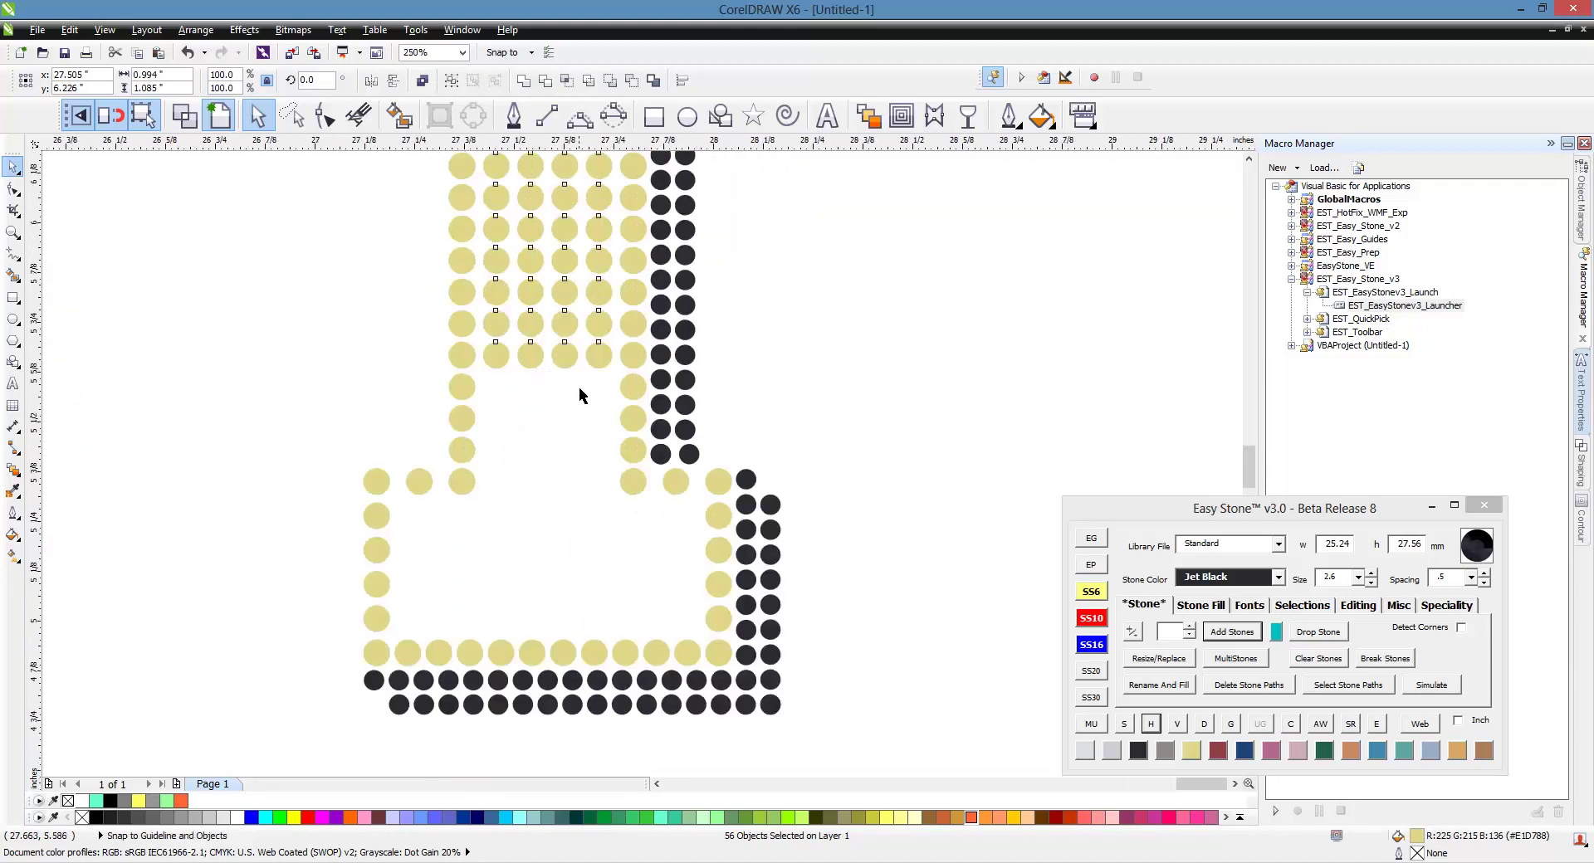
# Step: Copy the last few filled rows down to complete the stem fill as far as the bottom serif
pyautogui.scroll(2, 580, 390)
pyautogui.moveTo(235, 215); pyautogui.dragTo(723, 376)
pyautogui.moveTo(701, 263); pyautogui.dragTo(688, 507)
pyautogui.scroll(-2, 640, 276)
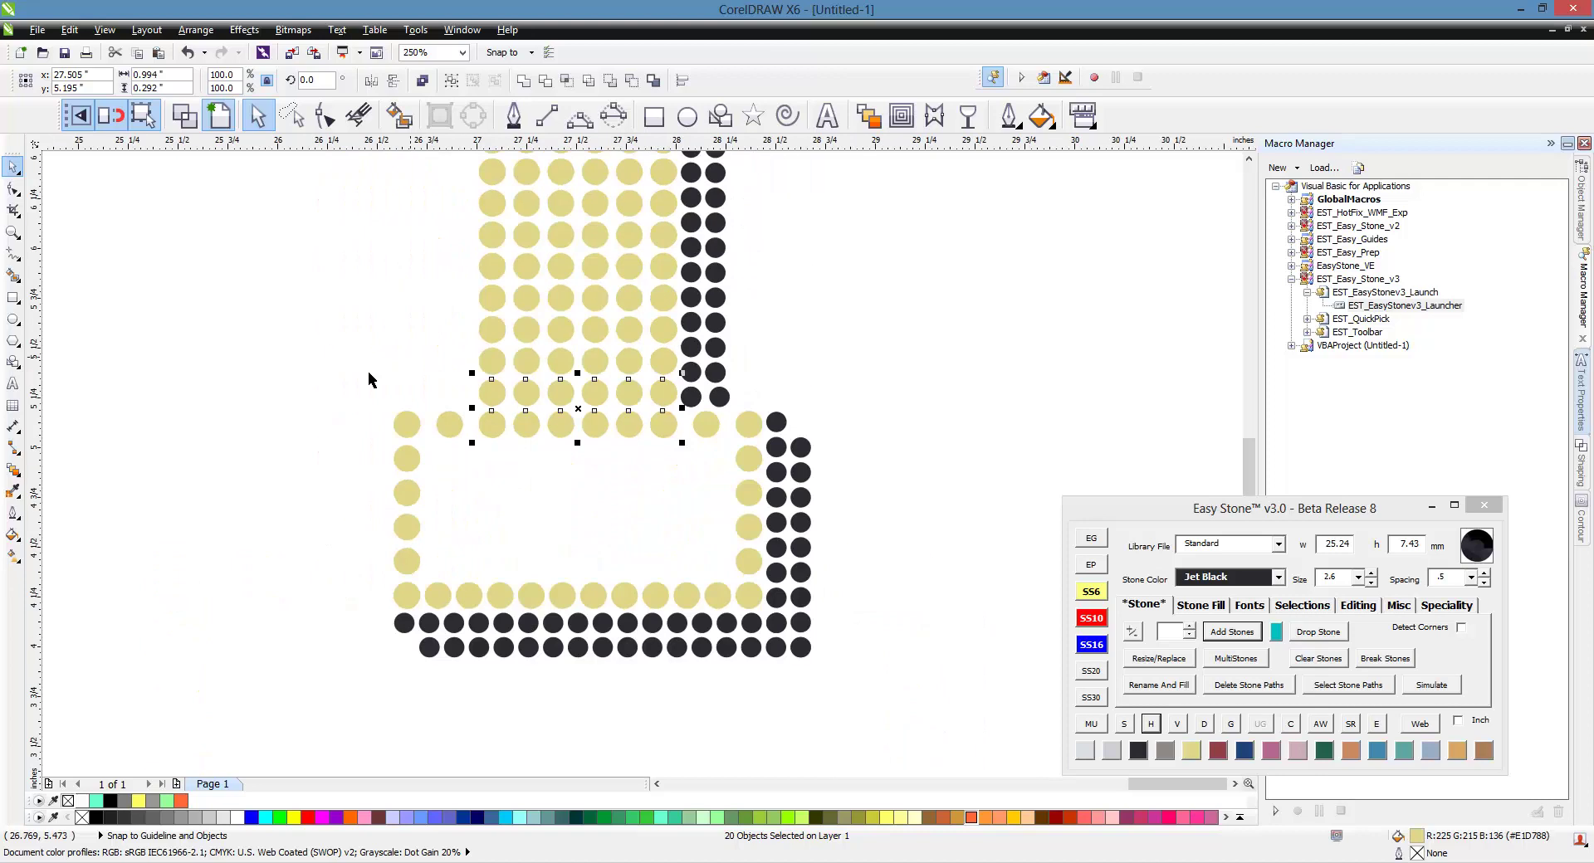
# Step: Fill the bottom serif of the letter I with full rows of Citrine stones
pyautogui.click(311, 394)
pyautogui.scroll(2, 539, 618)
pyautogui.moveTo(218, 542); pyautogui.dragTo(959, 311)
pyautogui.hotkey('ctrl', 'z')
pyautogui.scroll(-3, 252, 366)
pyautogui.click(268, 433)
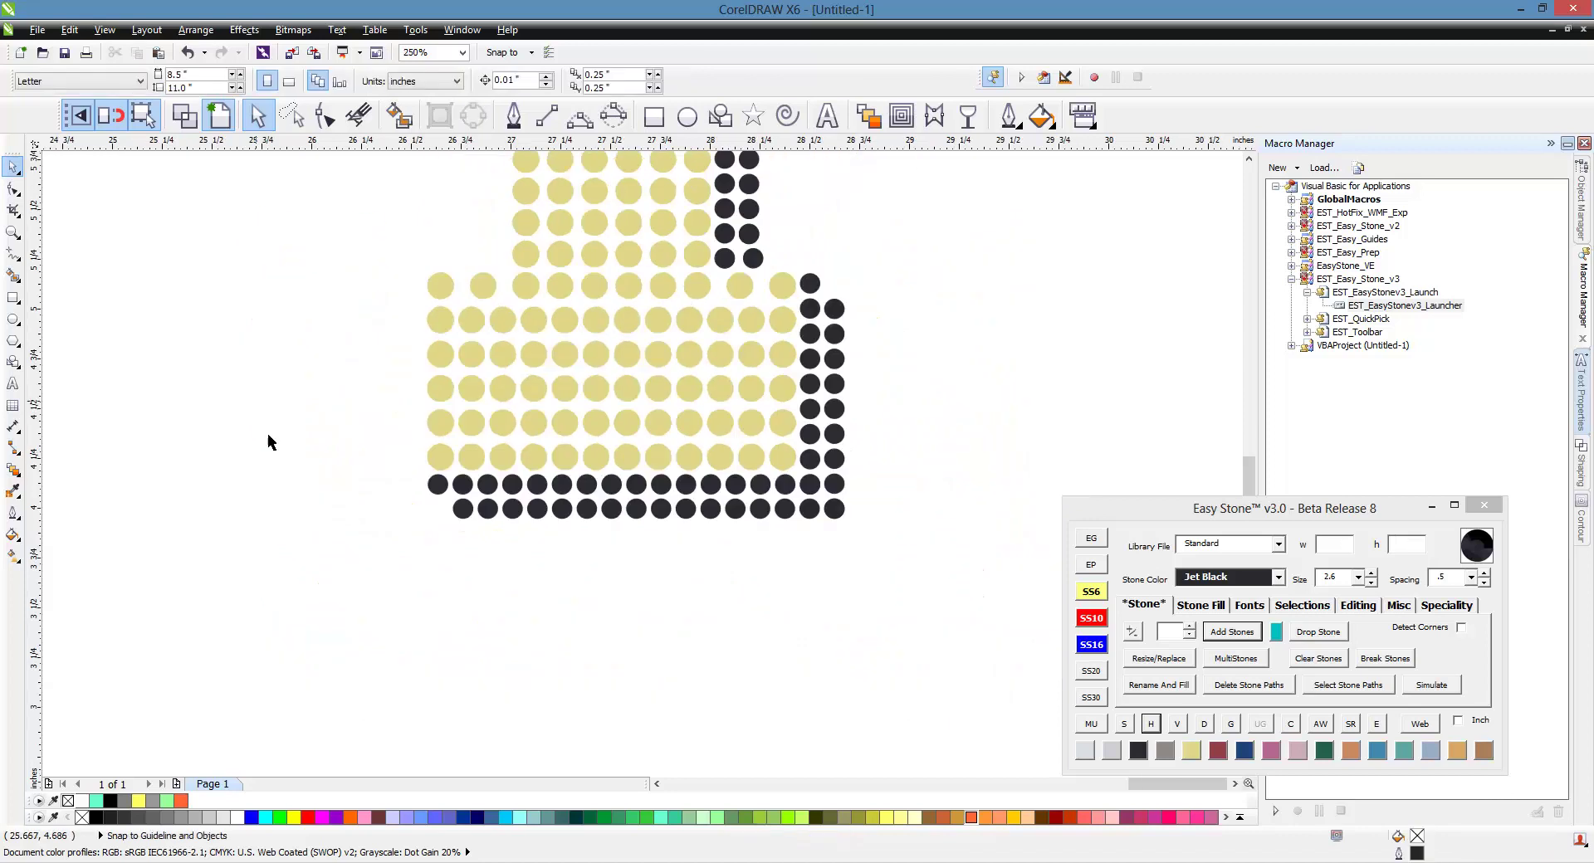
# Step: Distribute all Citrine stones in the bottom serif's top row evenly in the horizontal direction
pyautogui.scroll(-2, 445, 623)
pyautogui.scroll(-3, 539, 430)
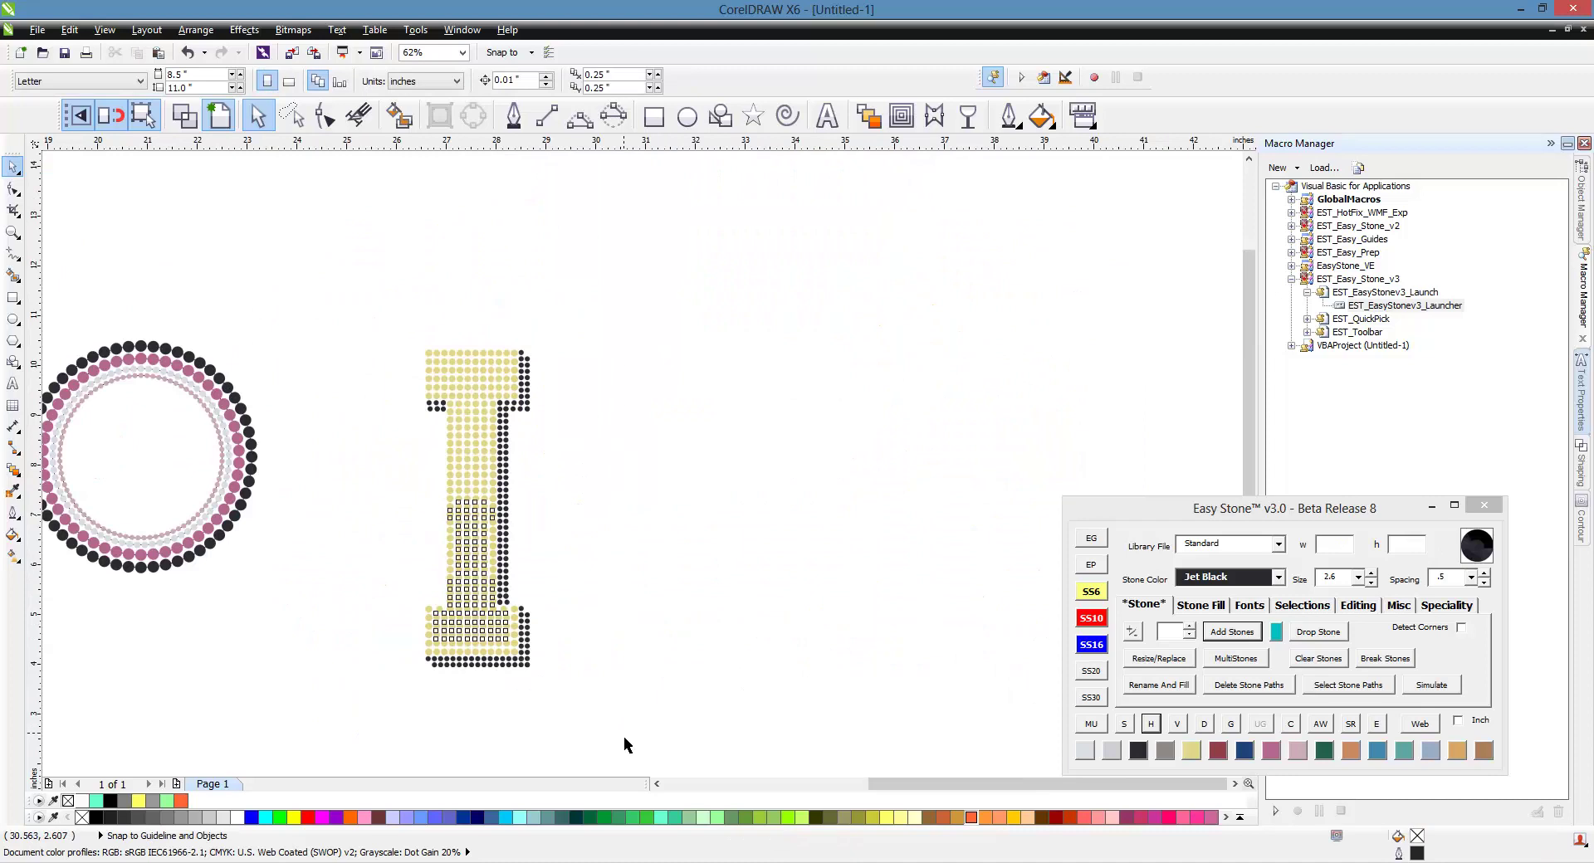
pyautogui.scroll(4, 486, 641)
pyautogui.scroll(2, 183, 586)
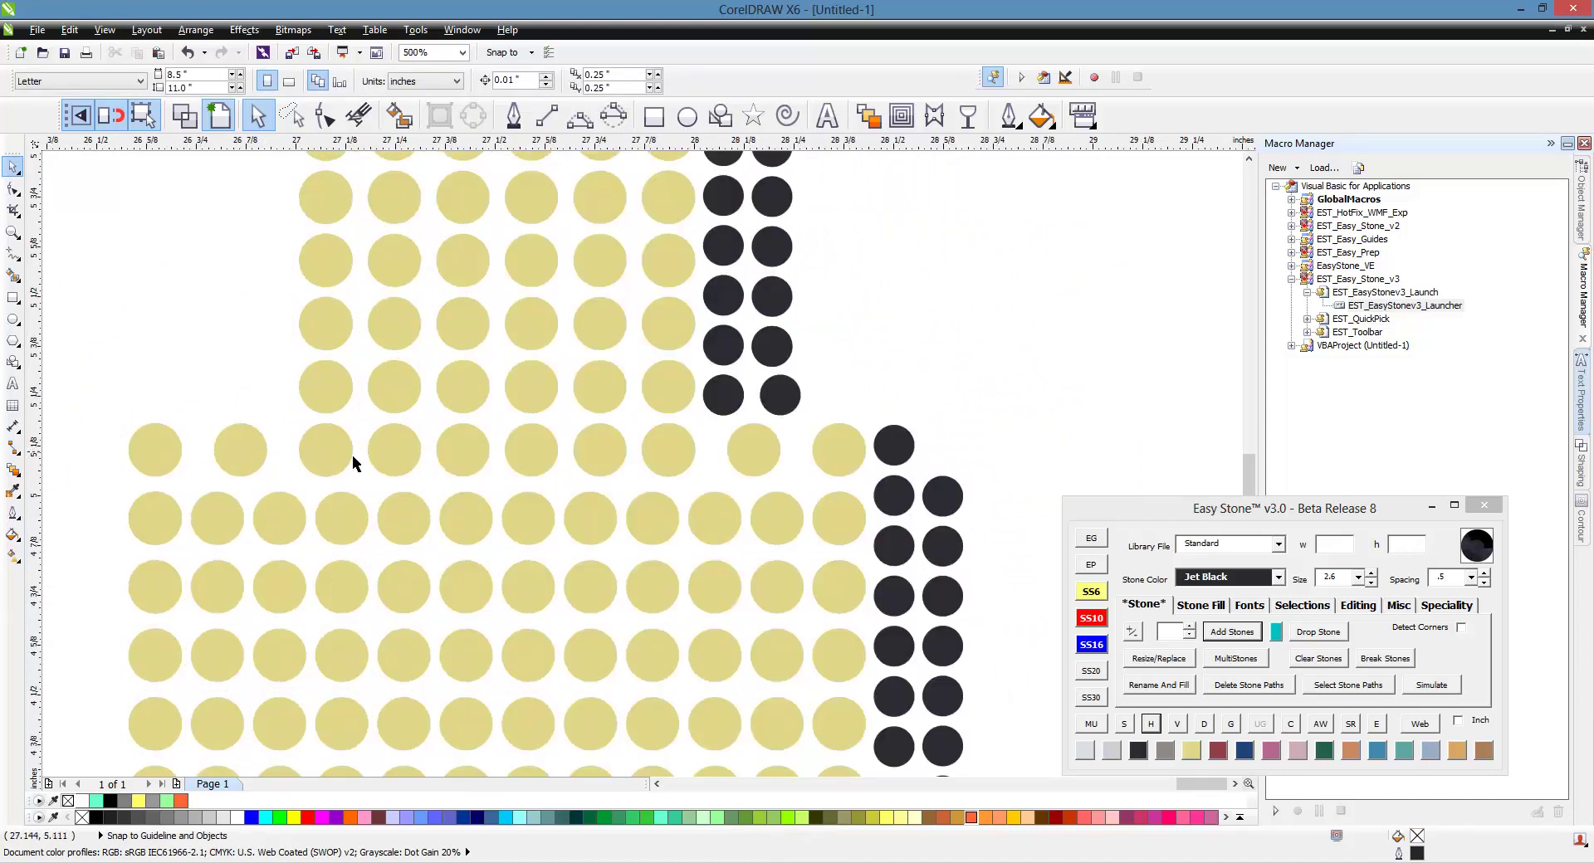
pyautogui.moveTo(118, 423); pyautogui.dragTo(868, 485)
pyautogui.click(1170, 728)
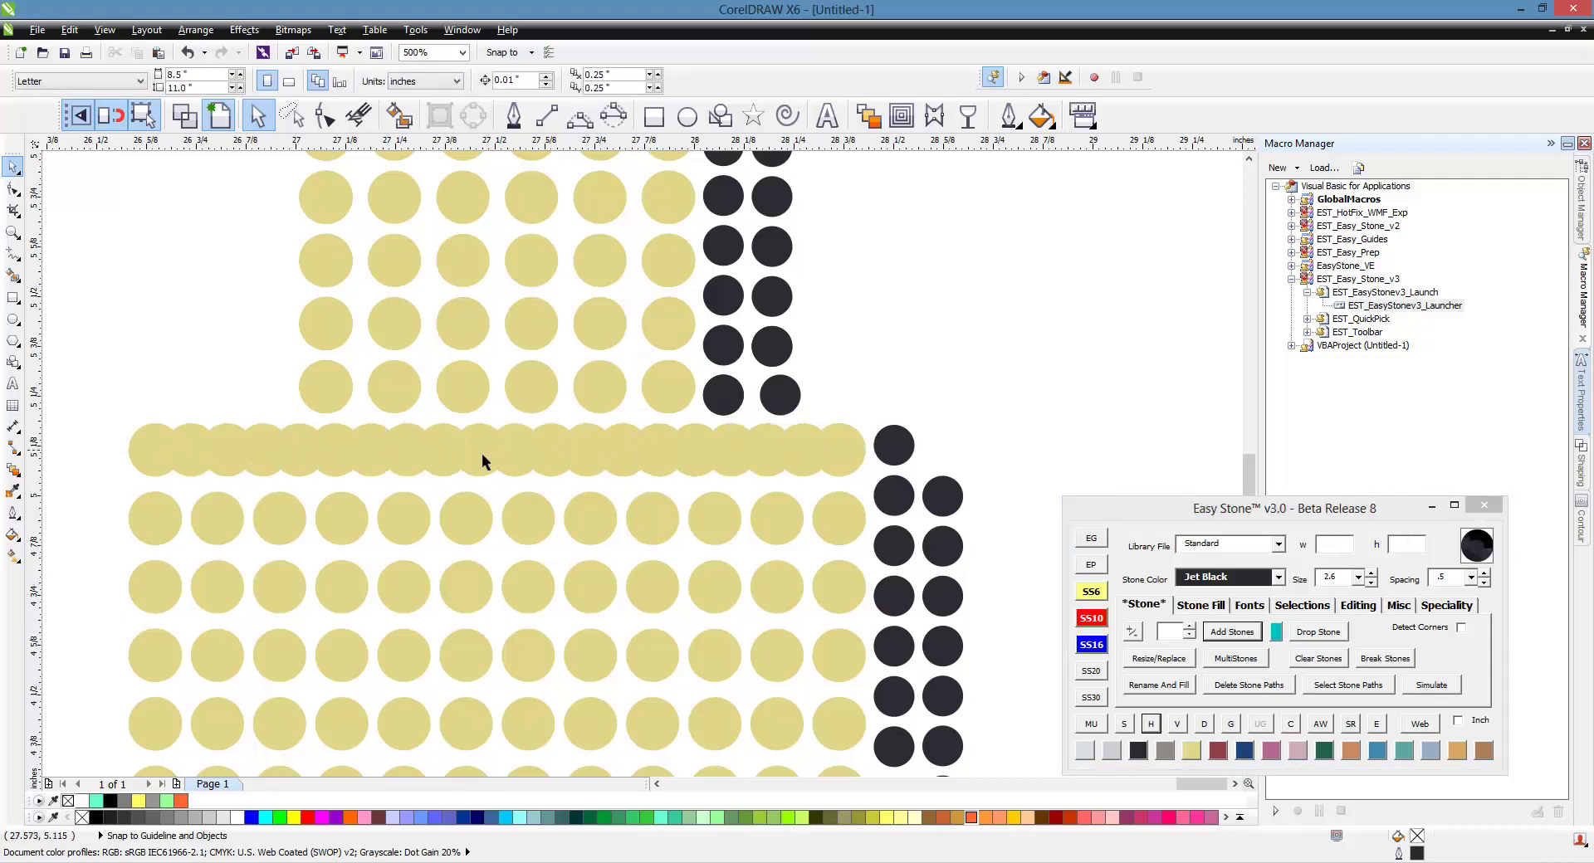
# Step: Delete surplus overlapping Citrine stones at intervals along the bottom serif's top row
pyautogui.click(299, 459)
pyautogui.press('Delete')
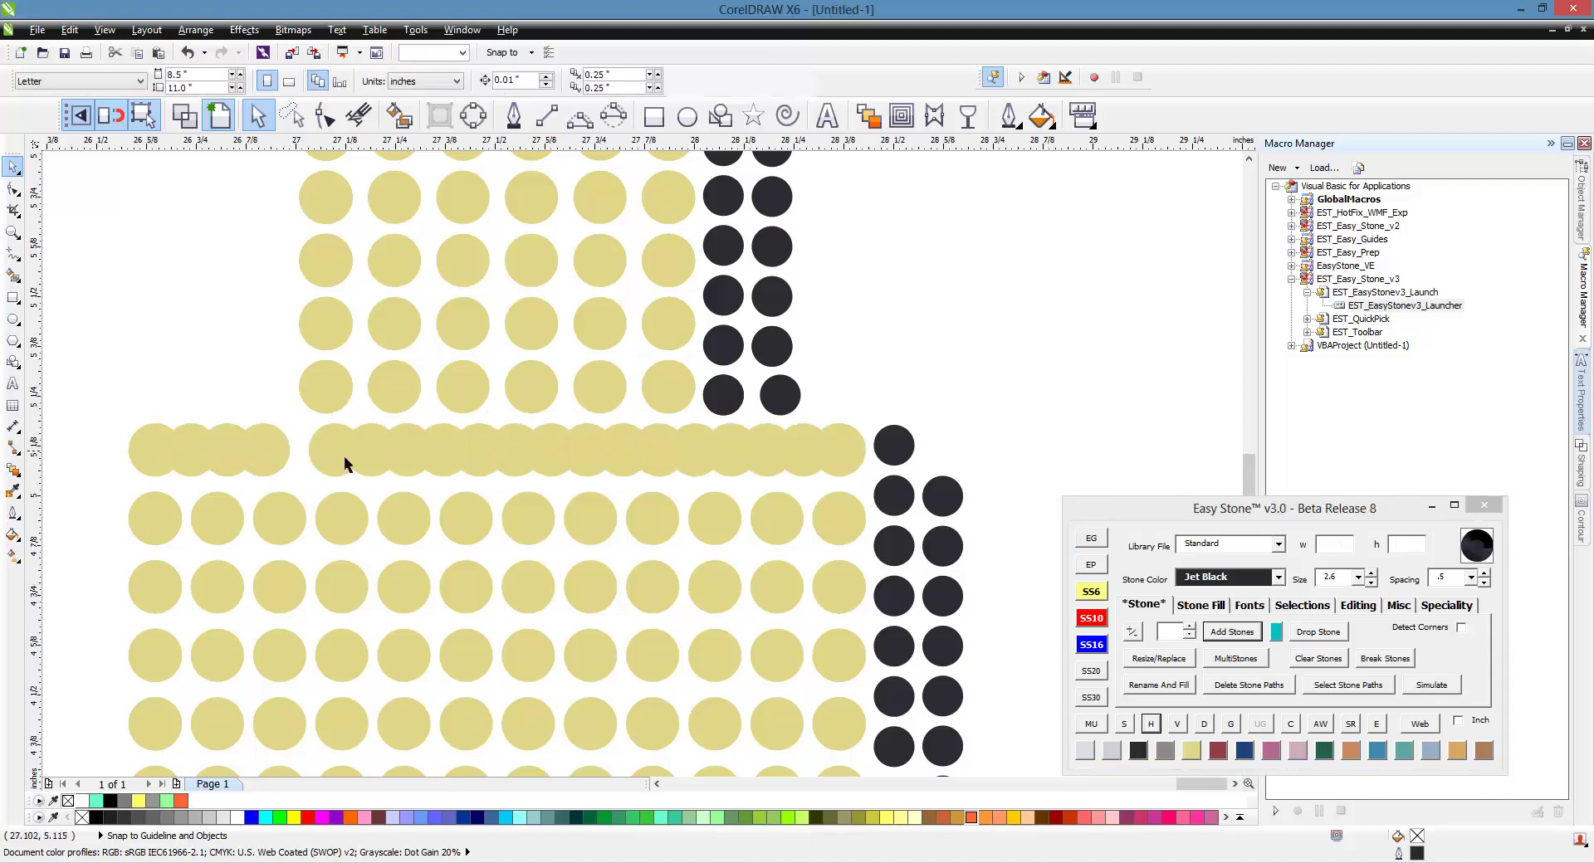
pyautogui.click(370, 452)
pyautogui.press('Delete')
pyautogui.click(430, 454)
pyautogui.press('Delete')
pyautogui.press('Delete')
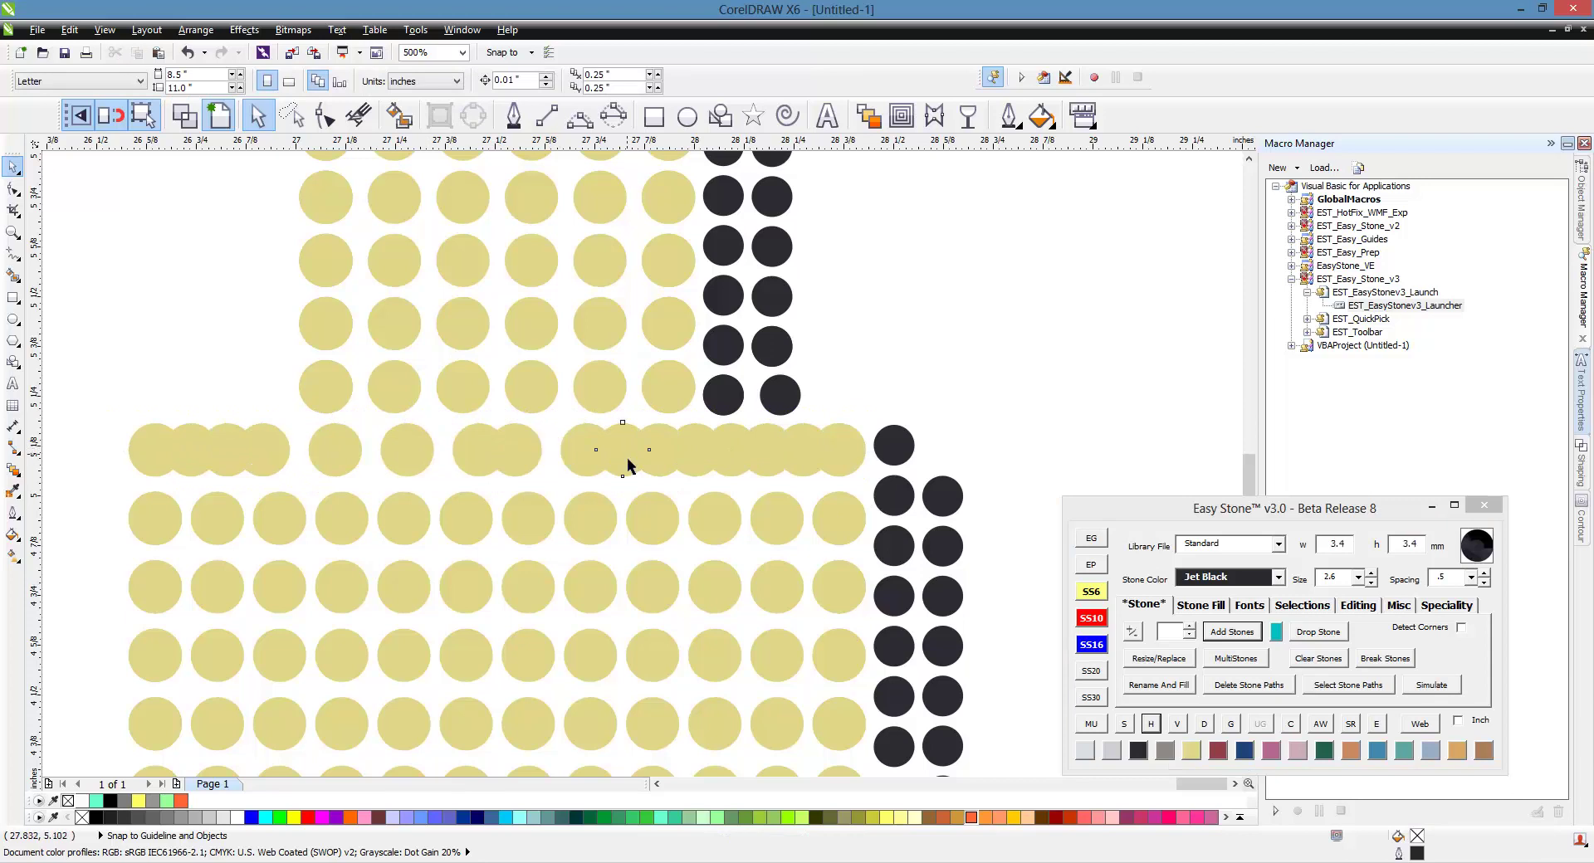
pyautogui.click(628, 459)
pyautogui.press('Delete')
pyautogui.click(735, 459)
pyautogui.press('Delete')
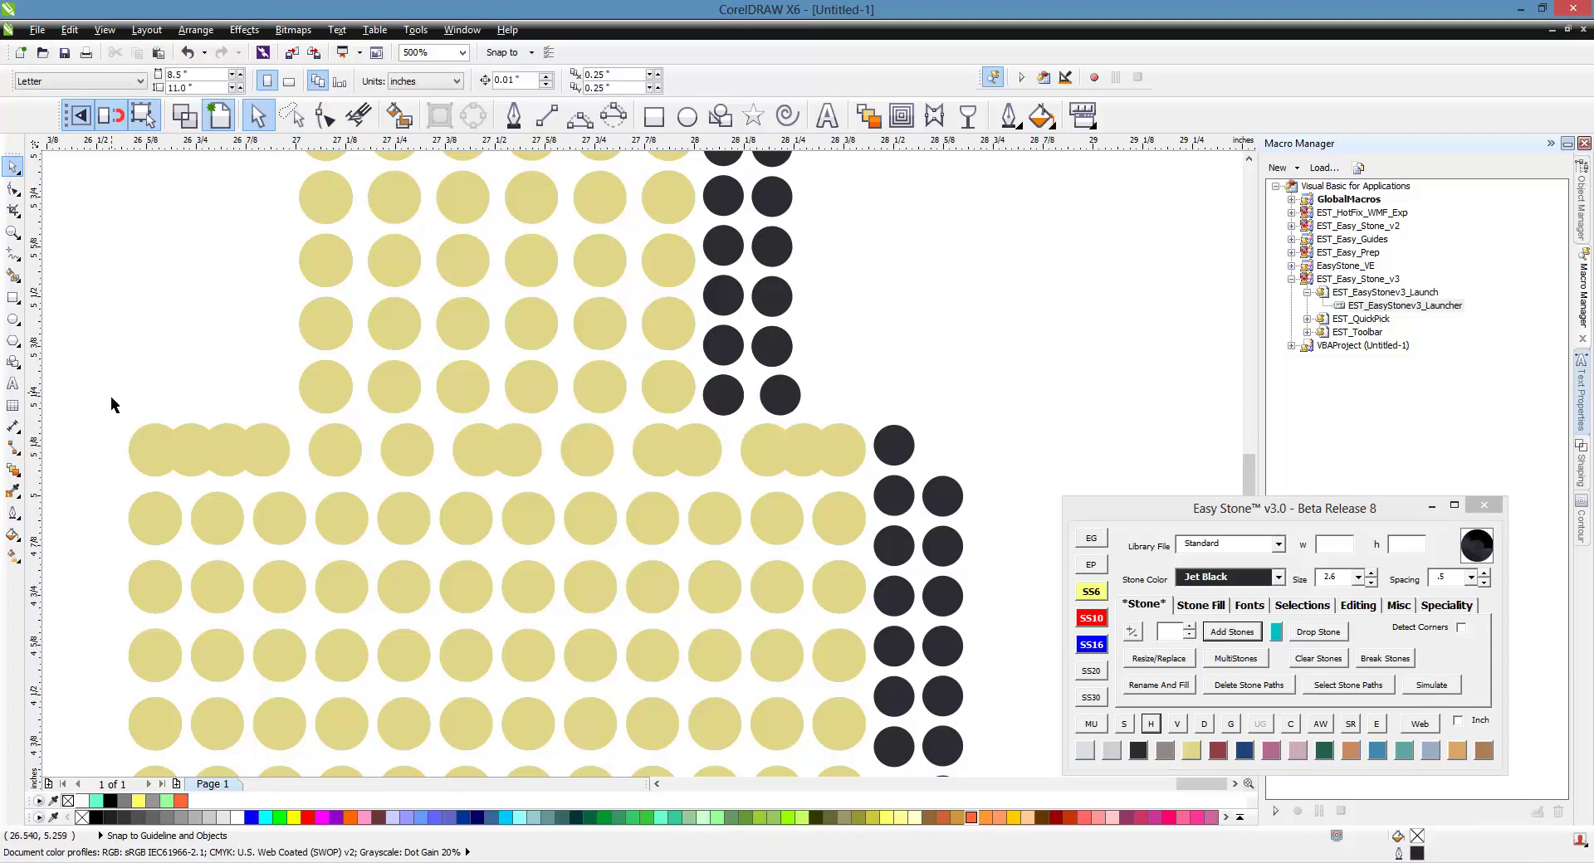
# Step: Redistribute the remaining Citrine stones in the bottom serif's top row evenly in the horizontal direction
pyautogui.moveTo(96, 395); pyautogui.dragTo(893, 498)
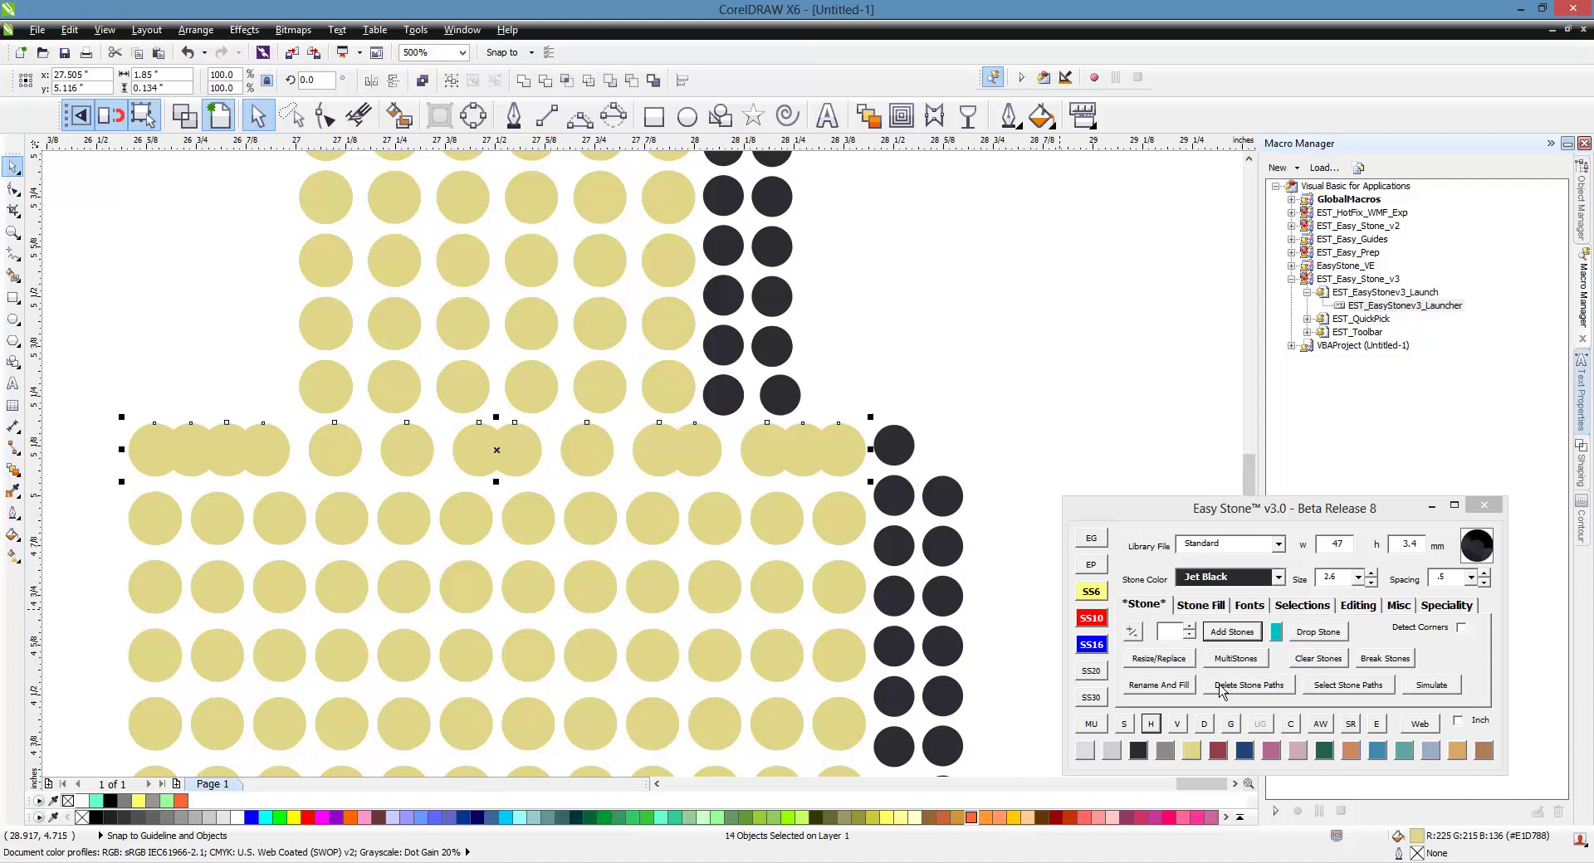
pyautogui.click(1150, 725)
pyautogui.click(1053, 441)
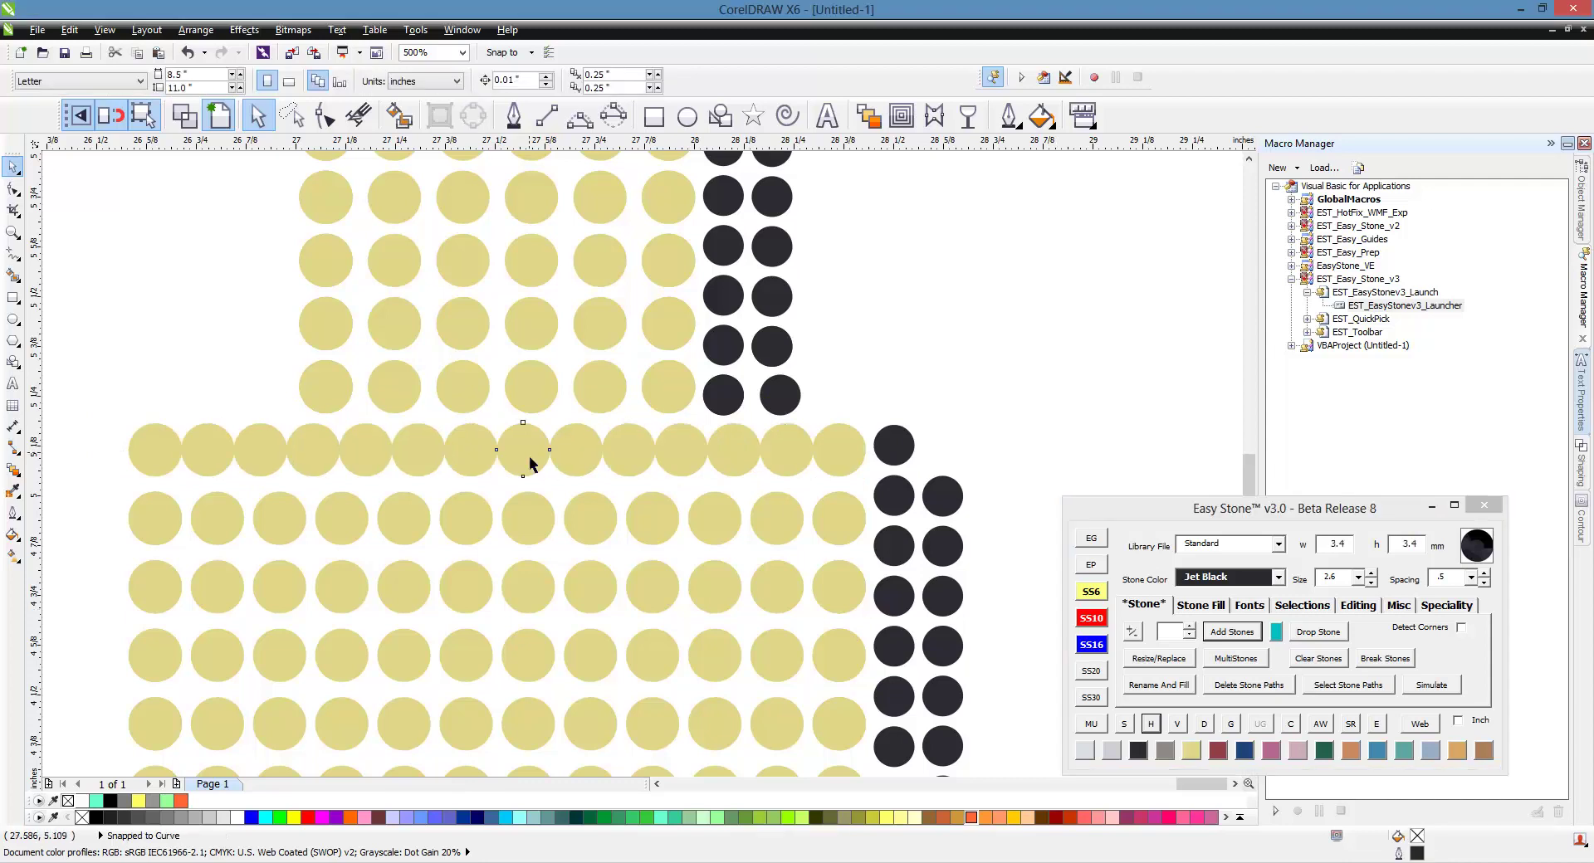
# Step: Remove two more stones from the bottom serif's top row, respacing the row horizontally after each, to match the twelve-stone rows below
pyautogui.press('Delete')
pyautogui.moveTo(101, 393); pyautogui.dragTo(892, 505)
pyautogui.click(1160, 746)
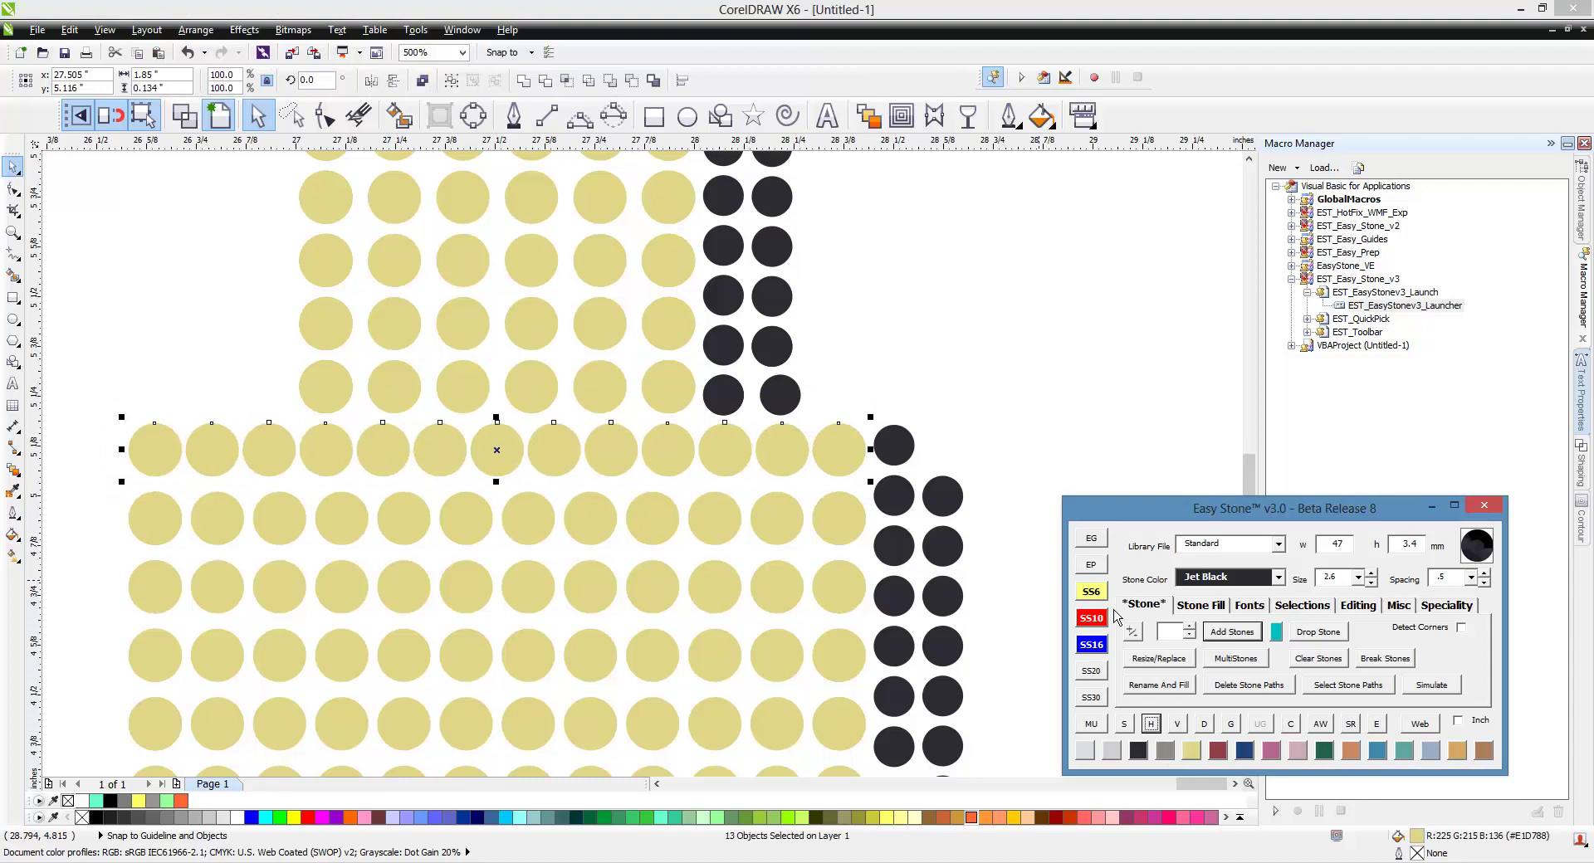
pyautogui.click(1074, 455)
pyautogui.click(741, 467)
pyautogui.press('Delete')
pyautogui.moveTo(86, 415); pyautogui.dragTo(886, 508)
pyautogui.click(1151, 724)
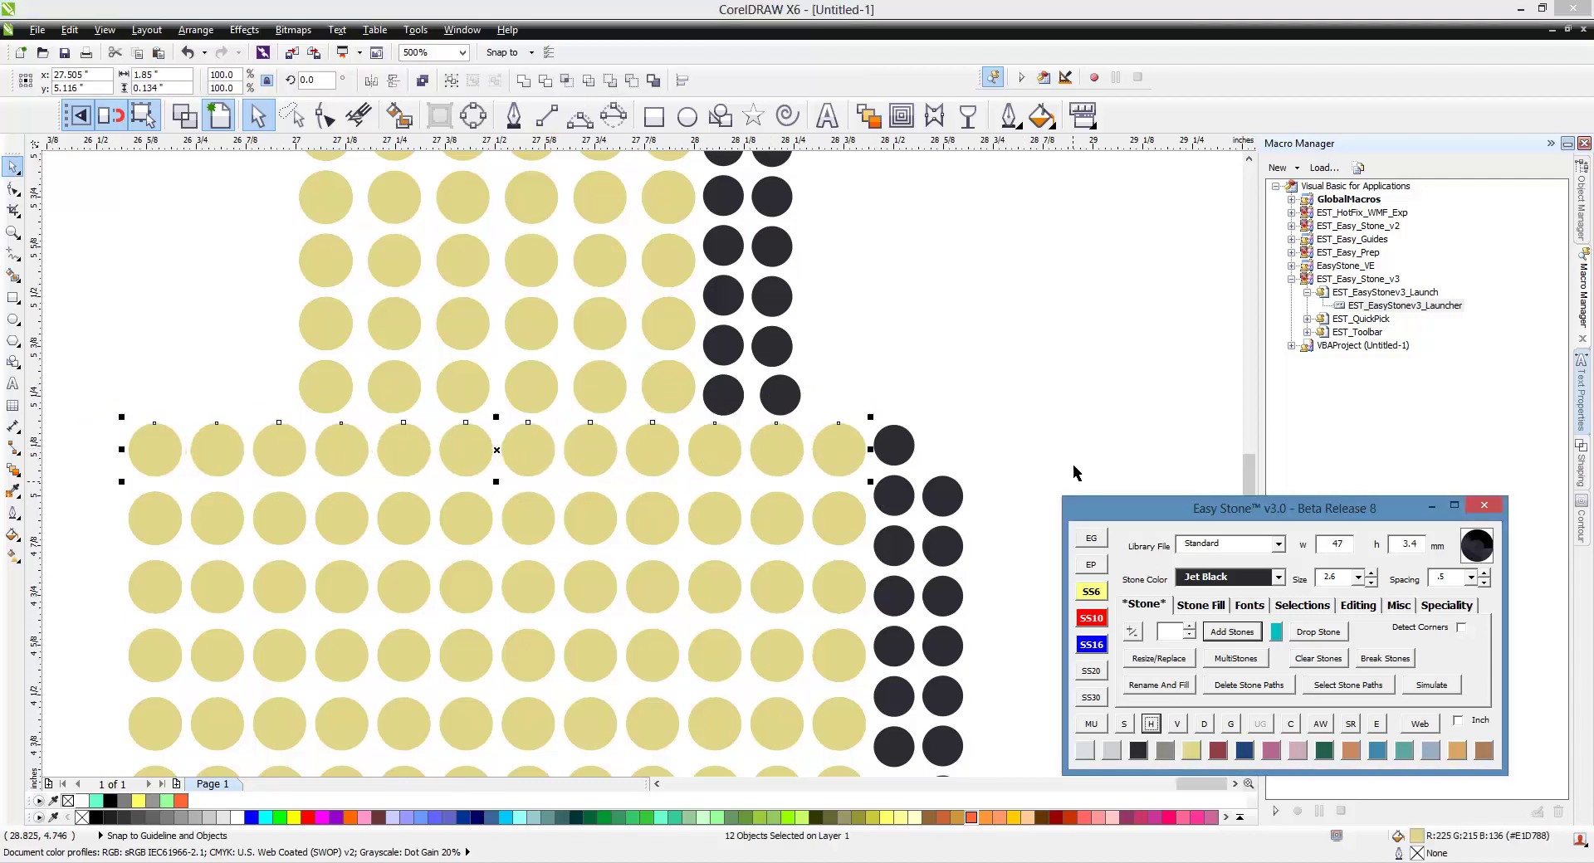
pyautogui.click(1074, 462)
# Step: Check the whole letter I for overlapping duplicate stones and delete them
pyautogui.scroll(-1, 486, 469)
pyautogui.scroll(-1, 552, 594)
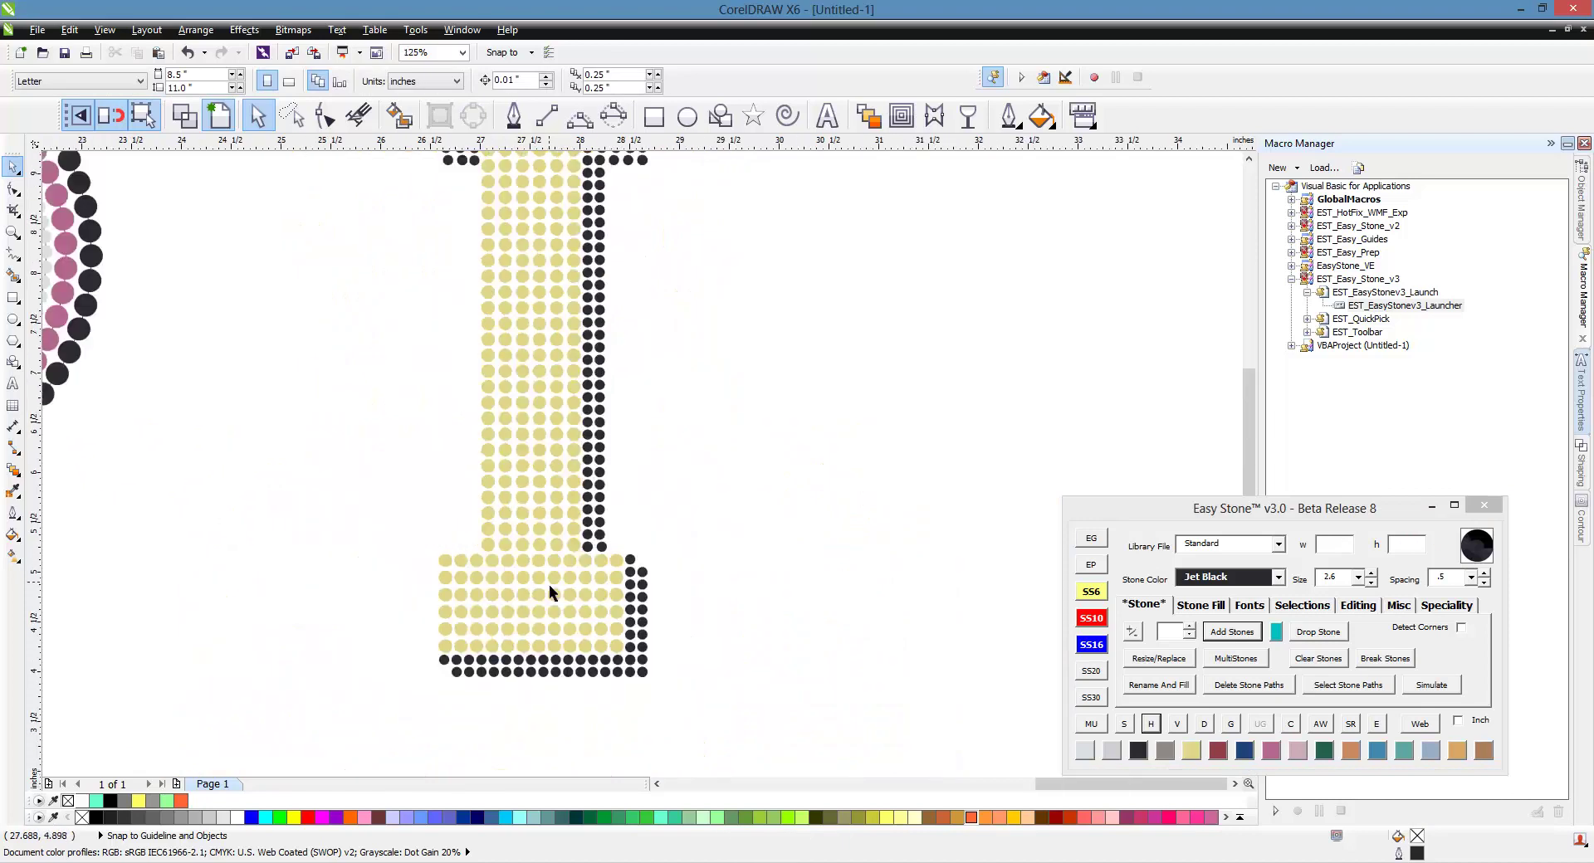
pyautogui.scroll(1, 507, 555)
pyautogui.scroll(-2, 498, 660)
pyautogui.scroll(2, 511, 435)
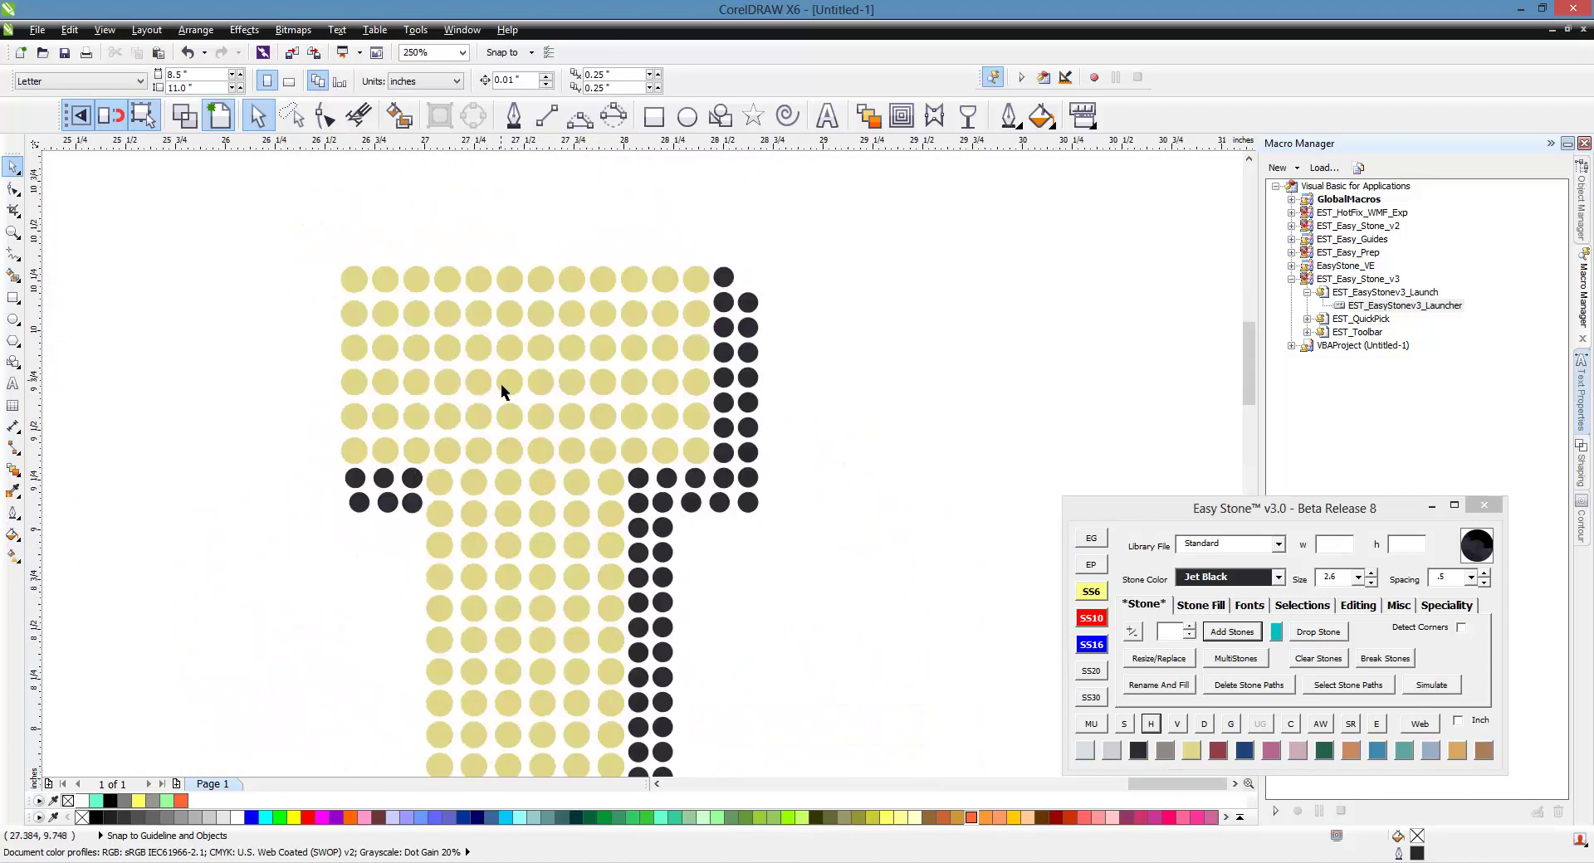
pyautogui.scroll(-1, 612, 304)
pyautogui.scroll(-1, 613, 304)
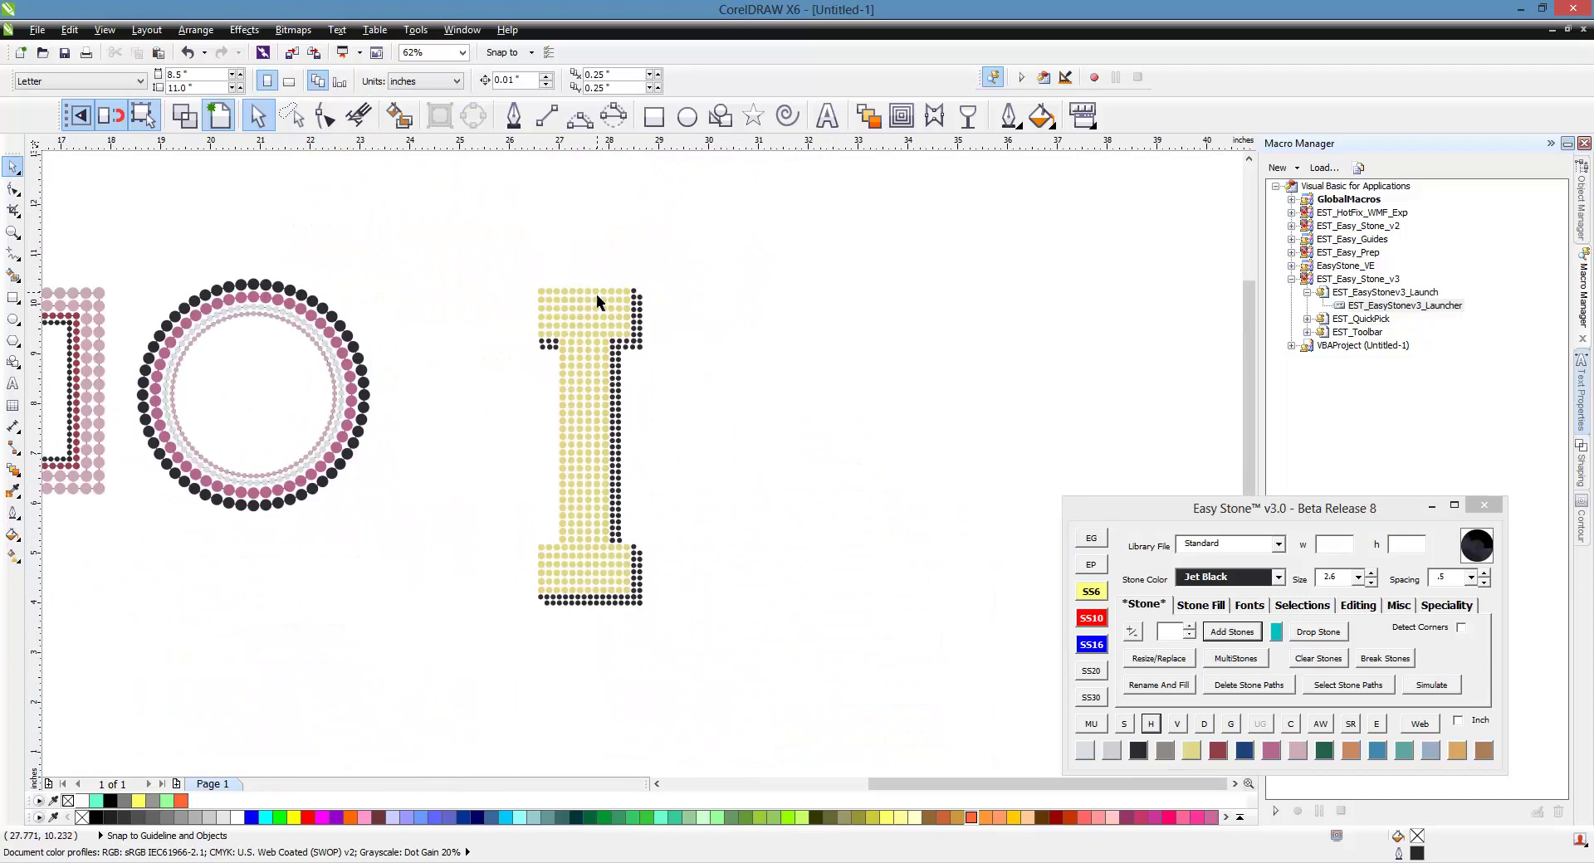
pyautogui.moveTo(476, 260); pyautogui.dragTo(778, 672)
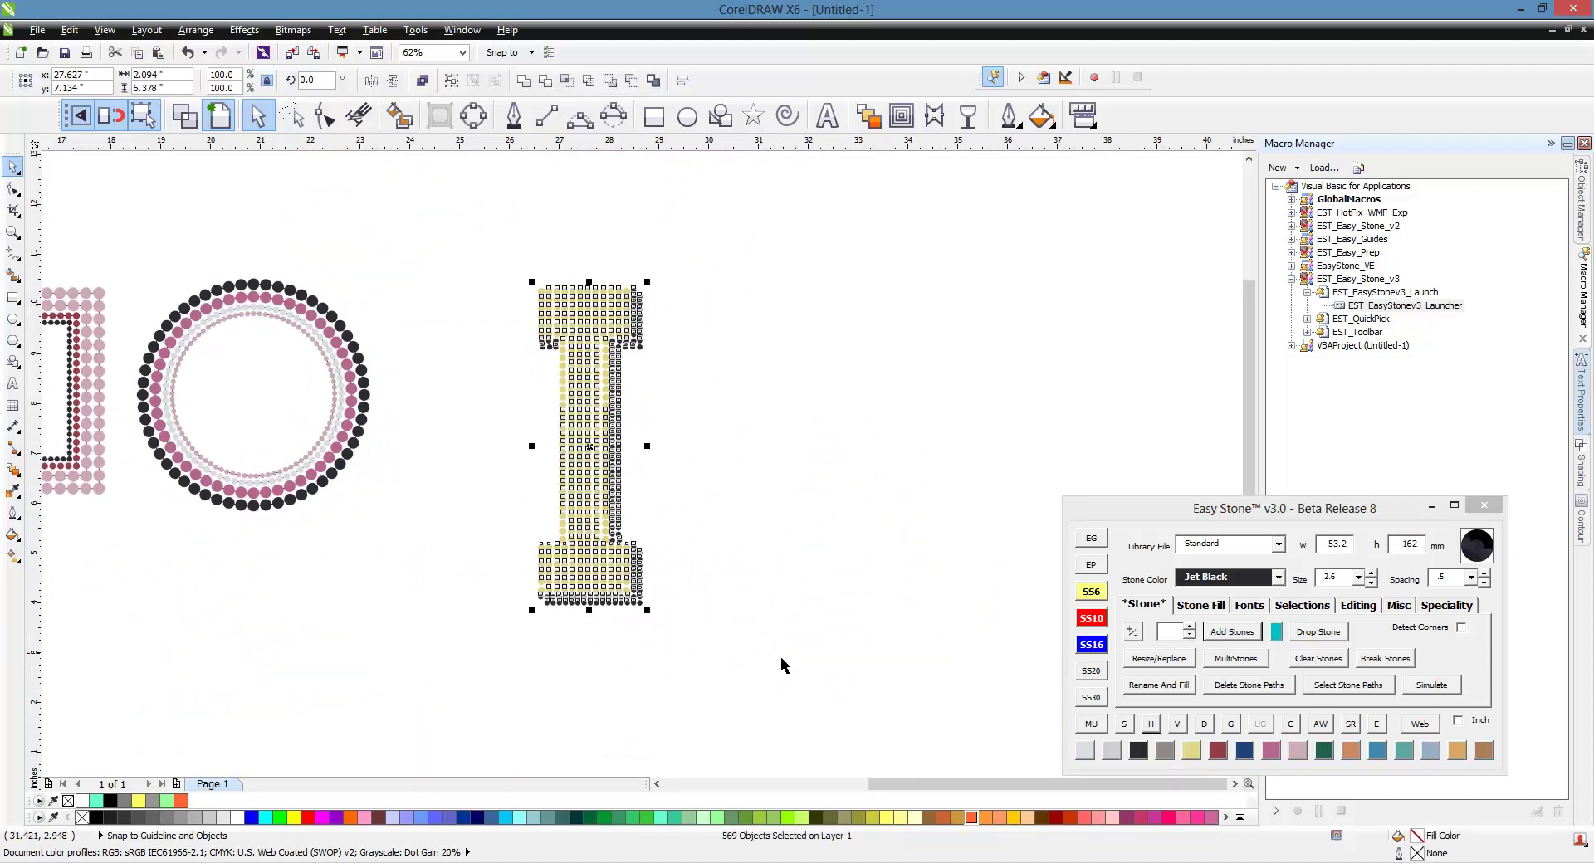
pyautogui.click(1294, 729)
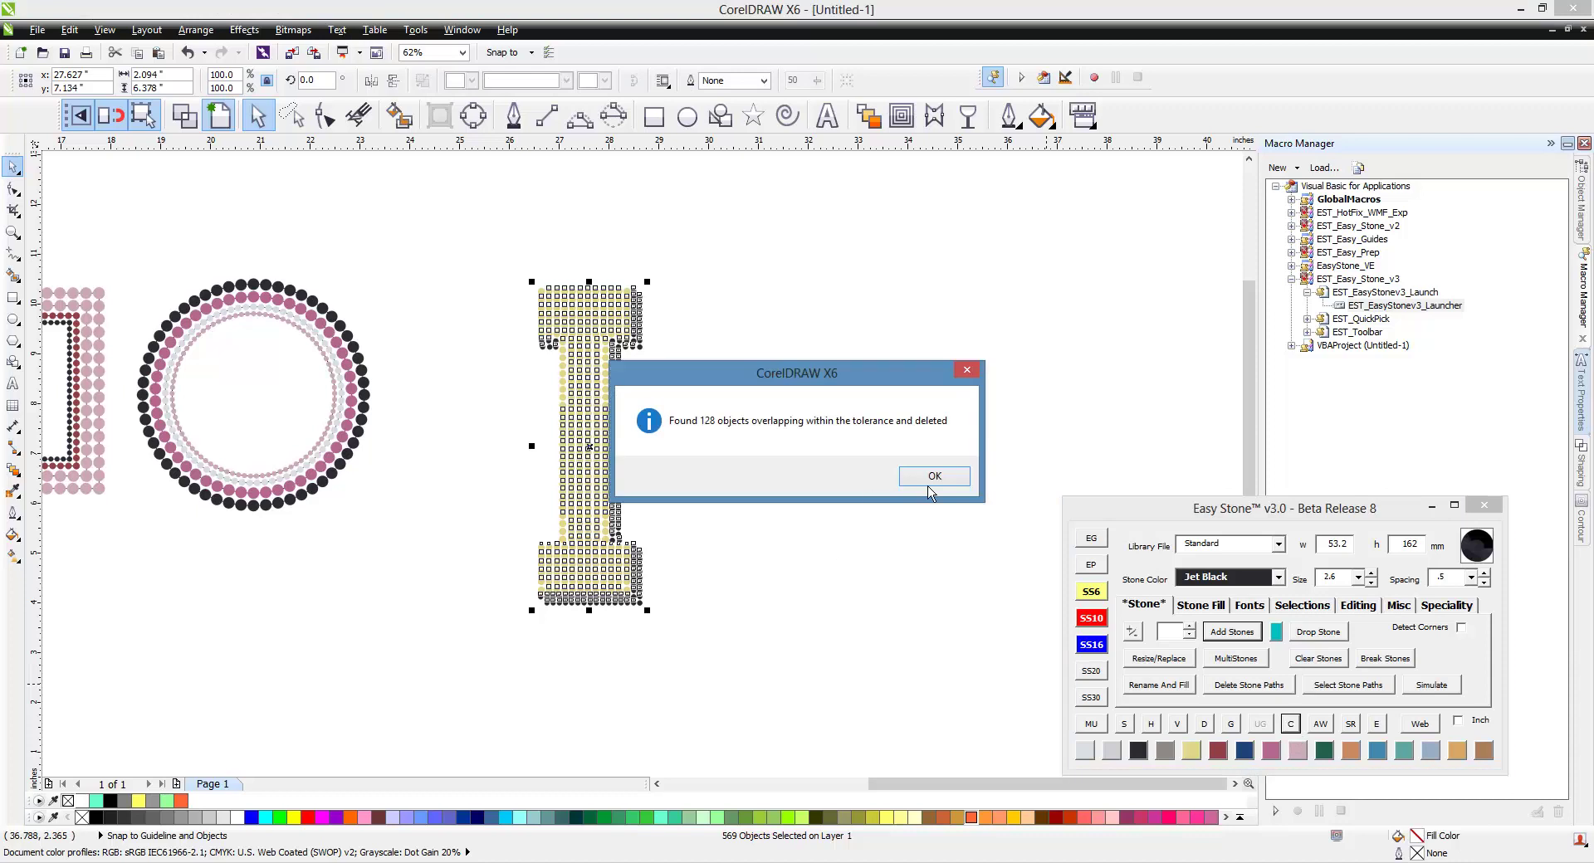
pyautogui.click(930, 489)
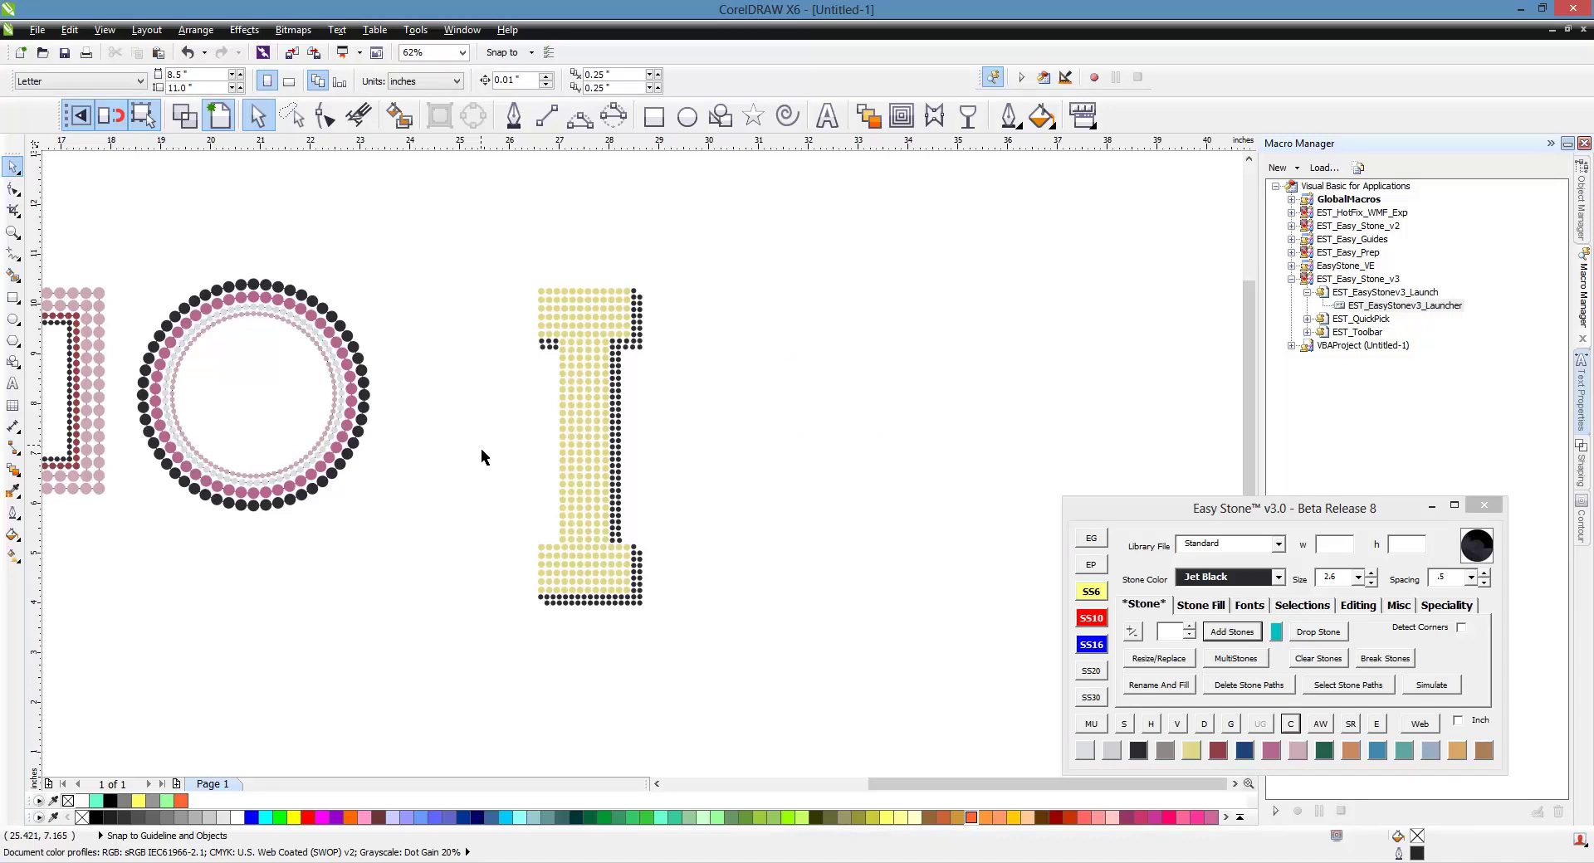
# Step: Add a weed box behind the whole letter I and fill it with dark gray (#666666) as a backdrop
pyautogui.moveTo(478, 261); pyautogui.dragTo(712, 646)
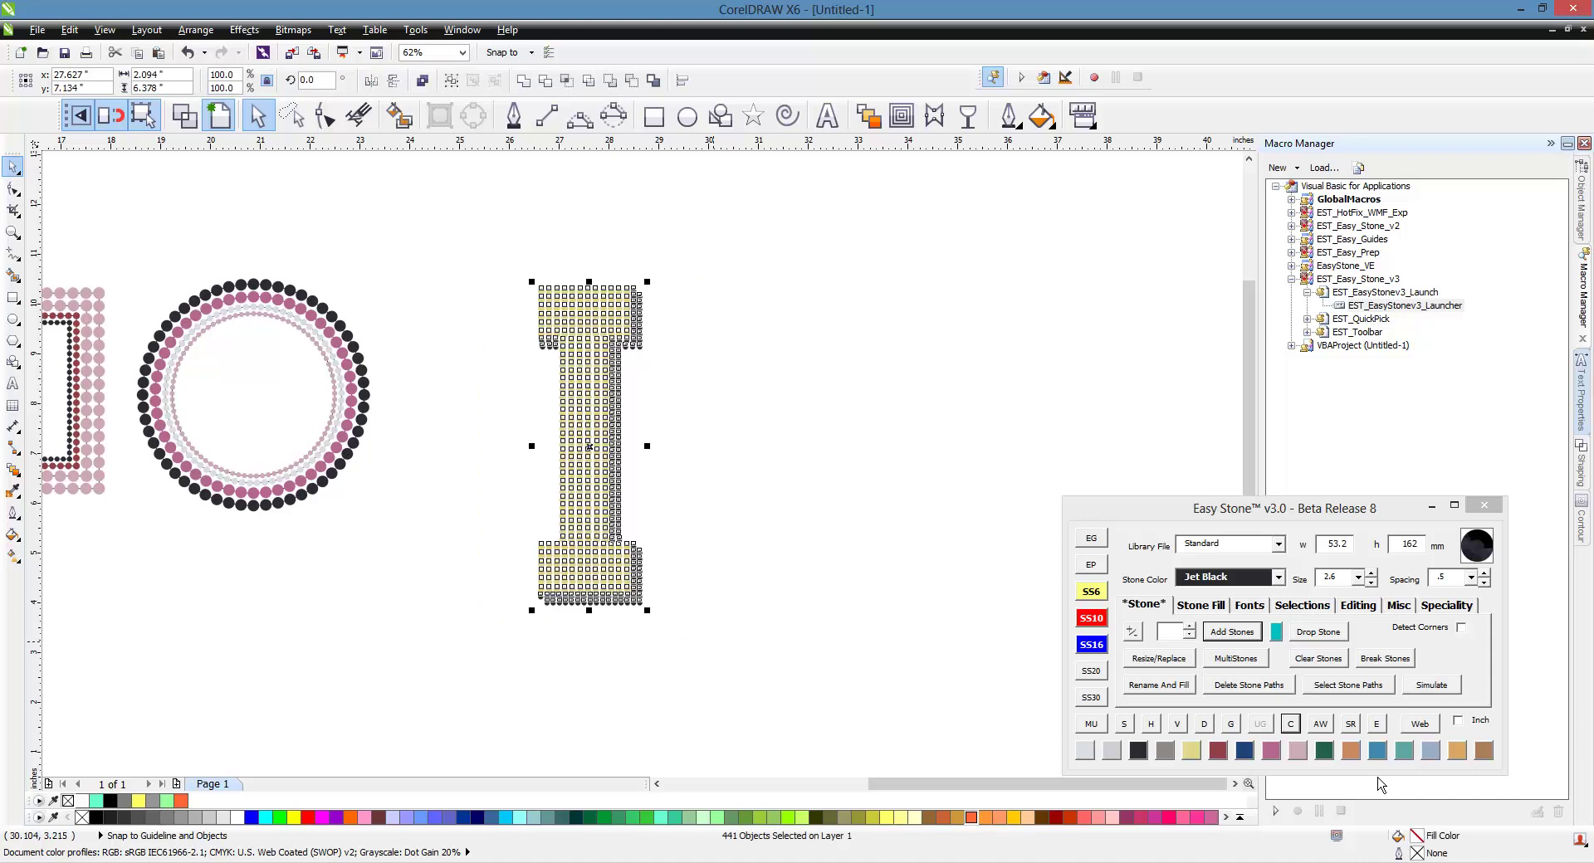
pyautogui.click(1320, 724)
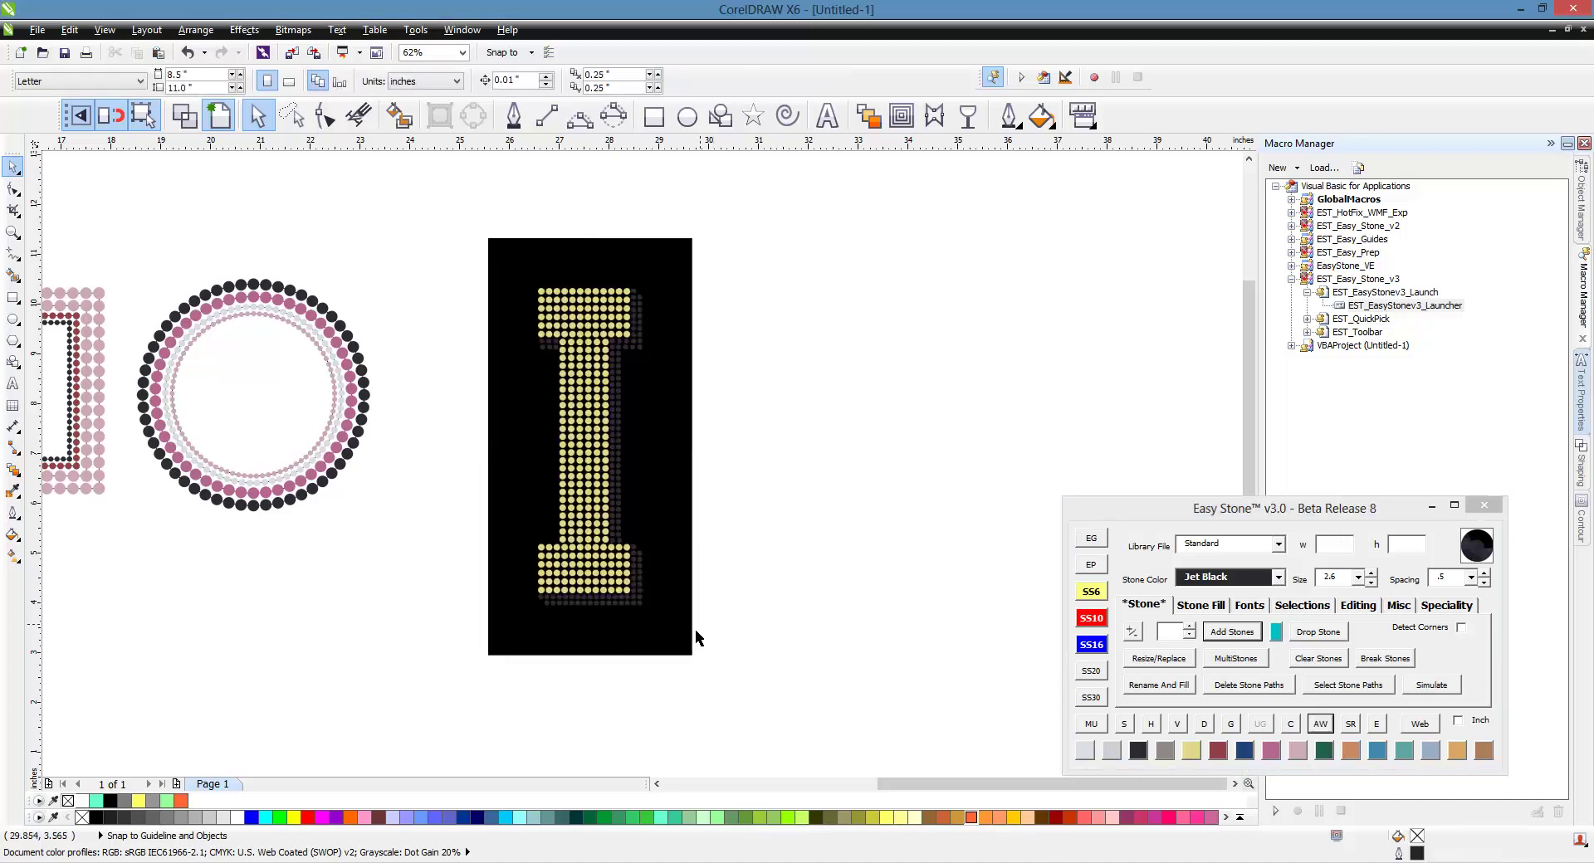
pyautogui.click(208, 818)
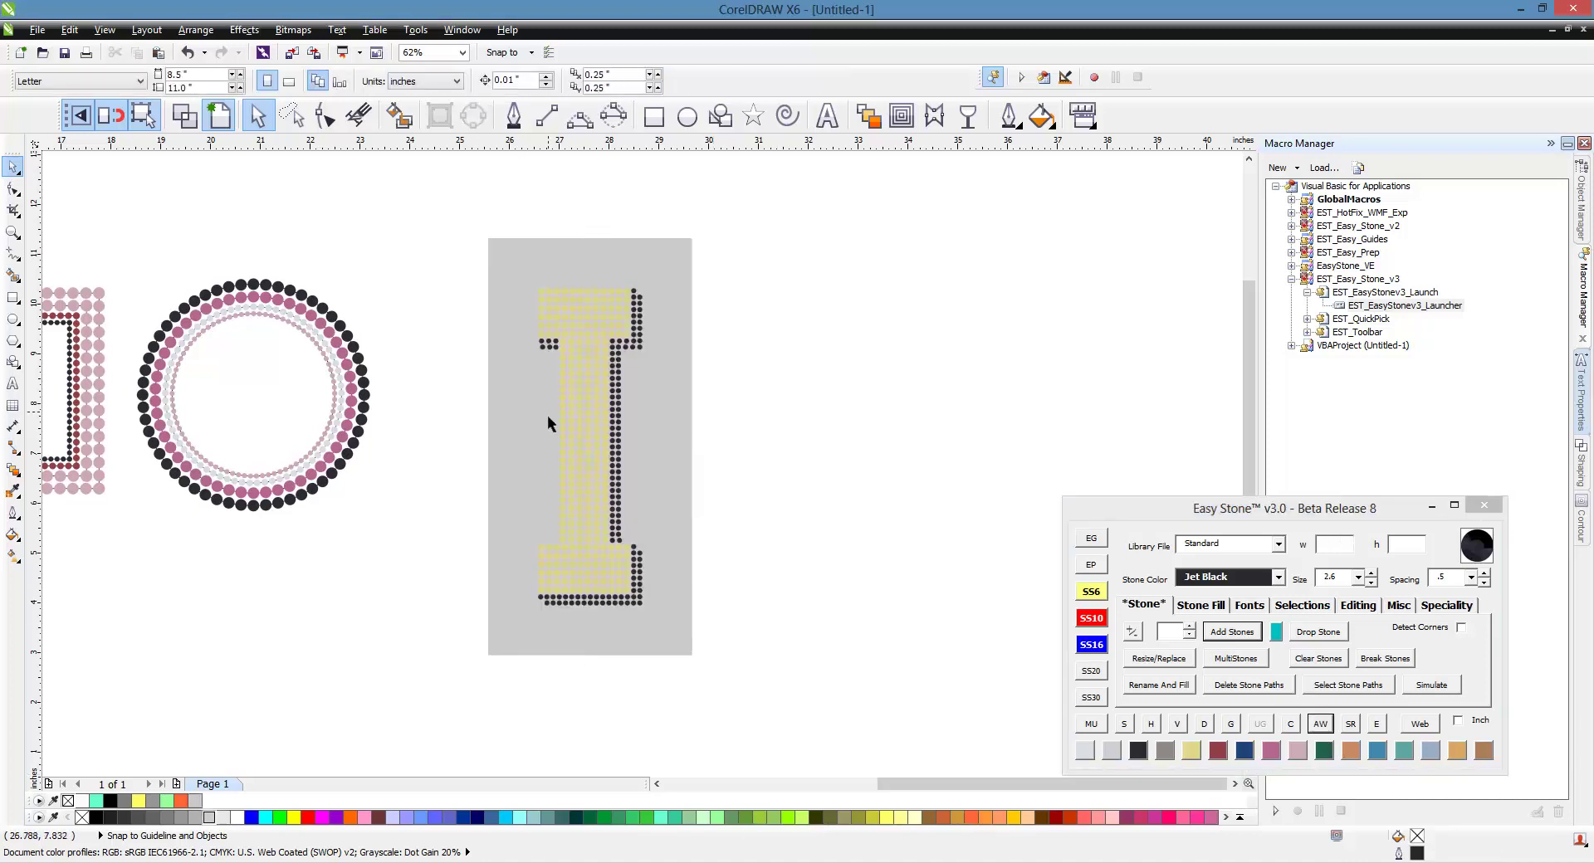
pyautogui.click(153, 818)
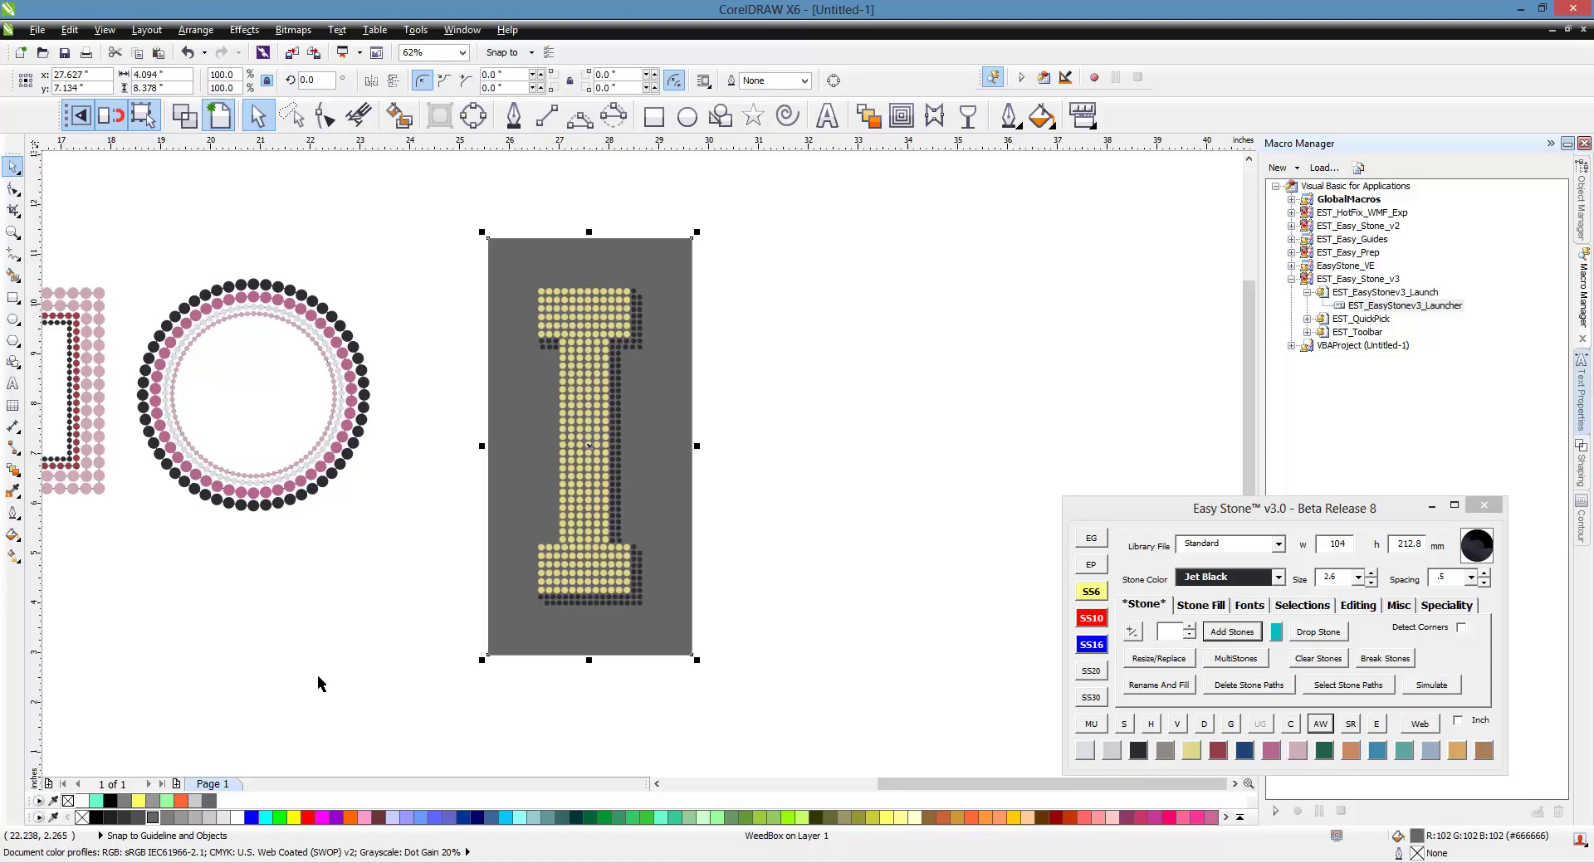
pyautogui.press('Escape')
pyautogui.scroll(2, 658, 473)
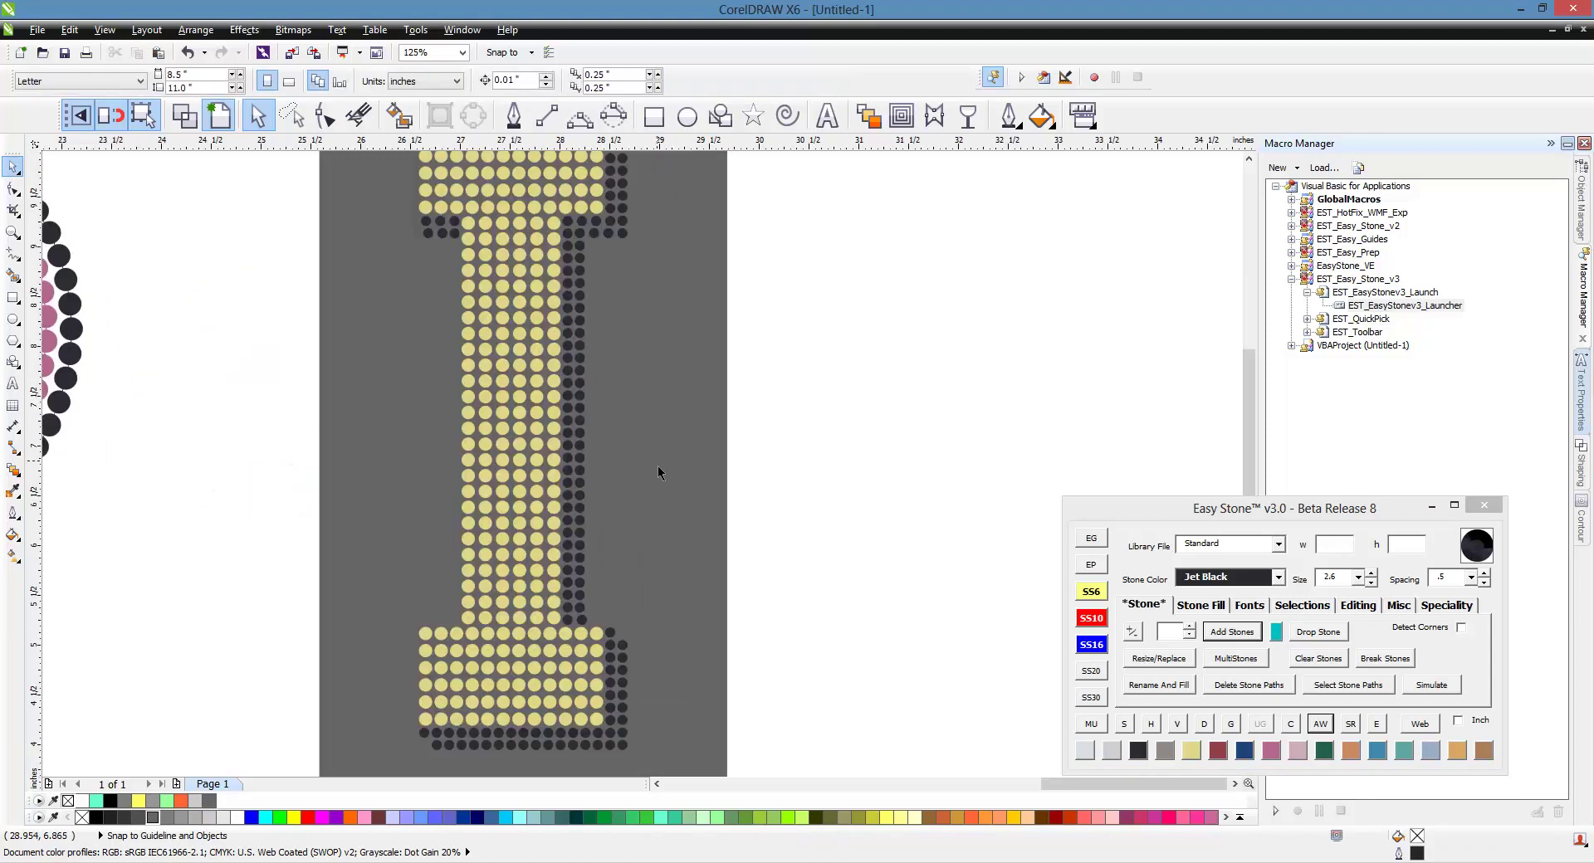
pyautogui.scroll(-2, 659, 472)
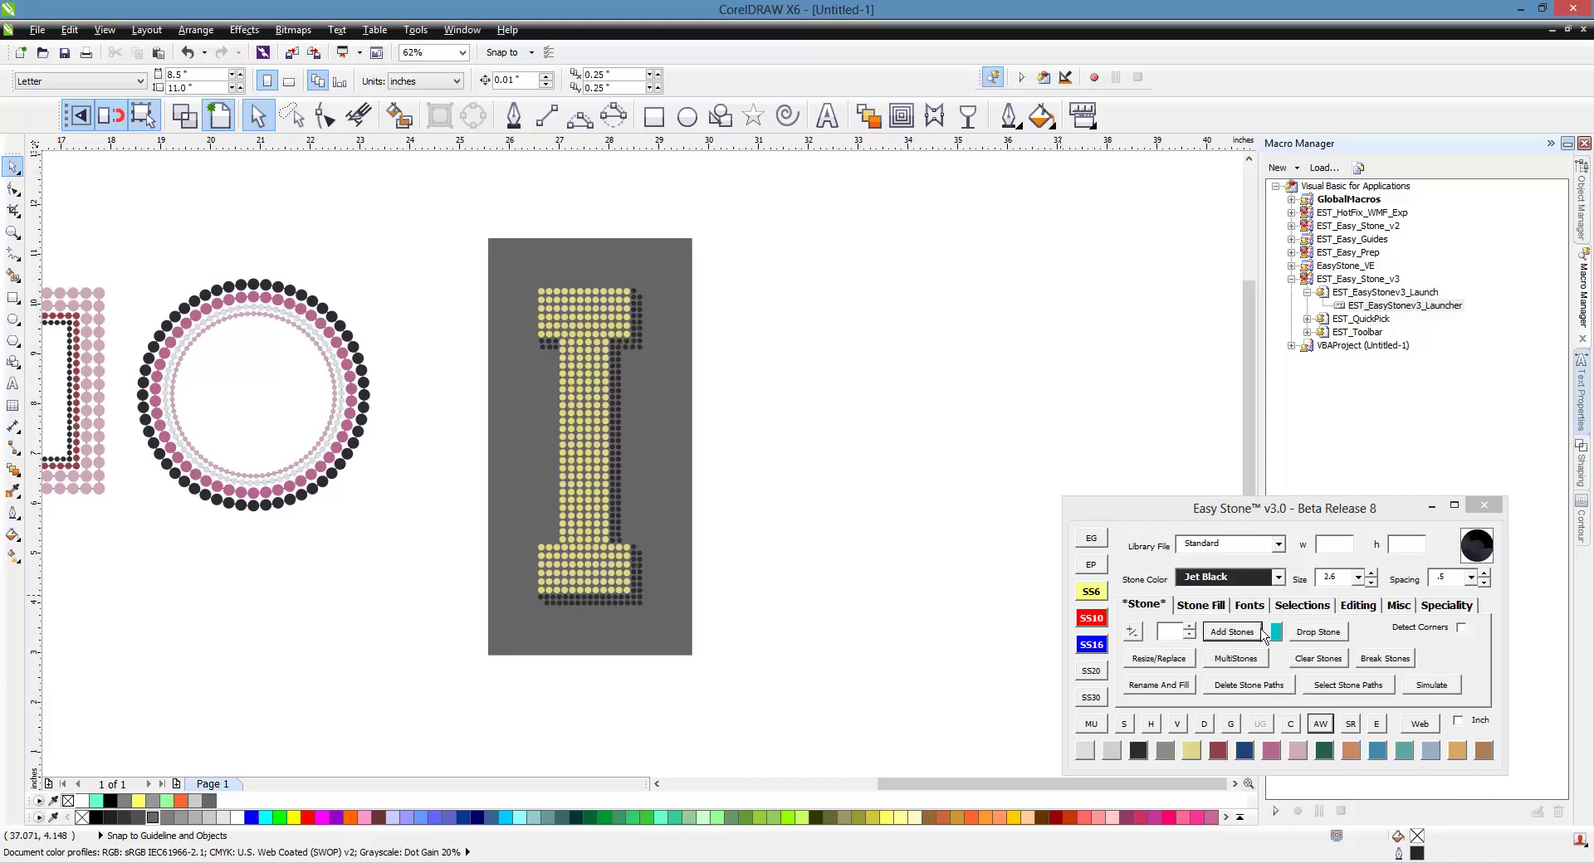
# Step: Bring up the stone fill options
pyautogui.click(1208, 605)
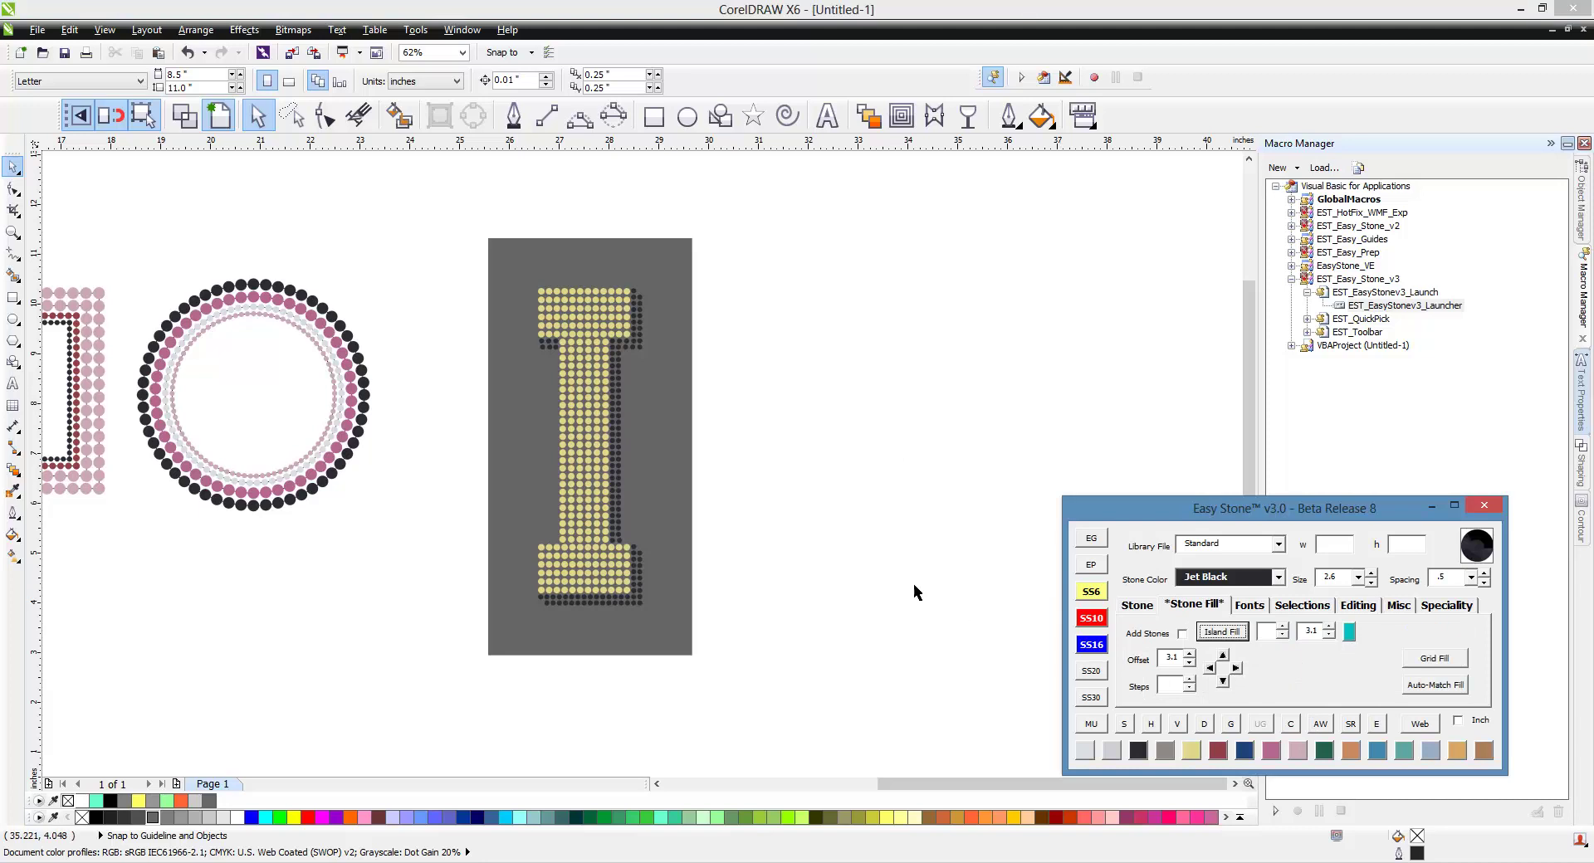